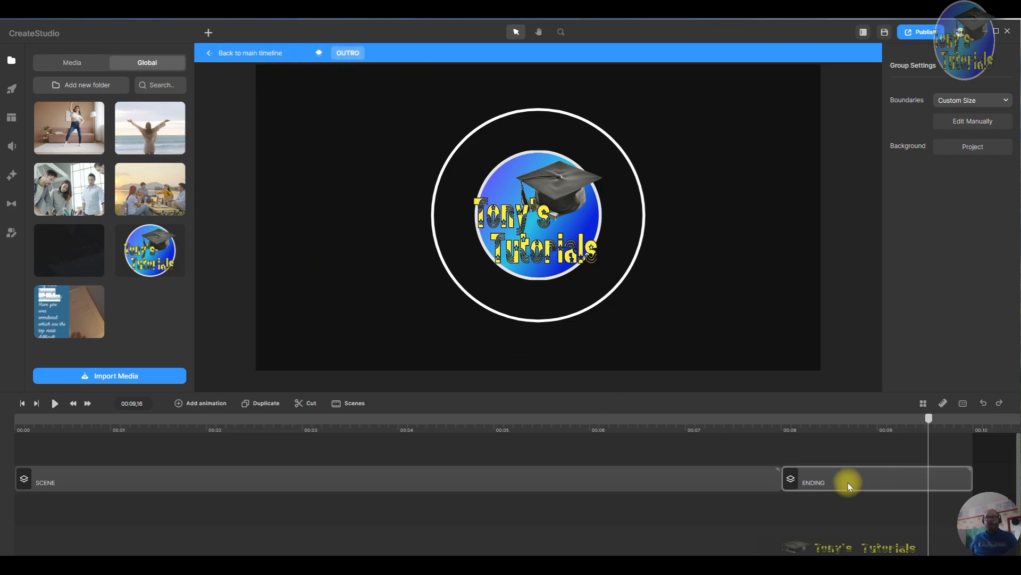
- Open the ENDING group and enlarge the logo to about 123% scale, centering it inside the white ring
{"action": "left_click", "coordinate": [878, 477]}
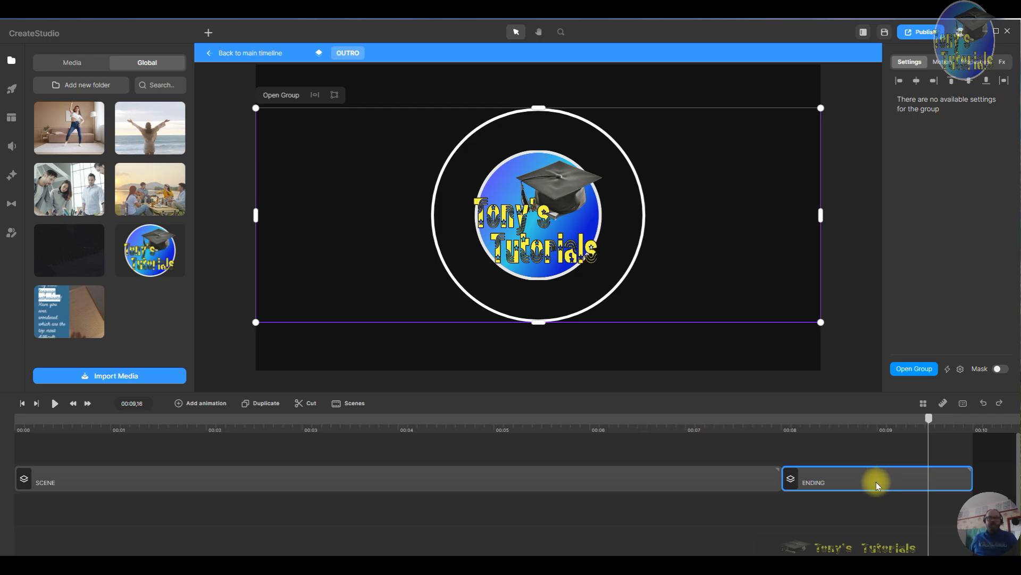
{"action": "double_click", "coordinate": [876, 481]}
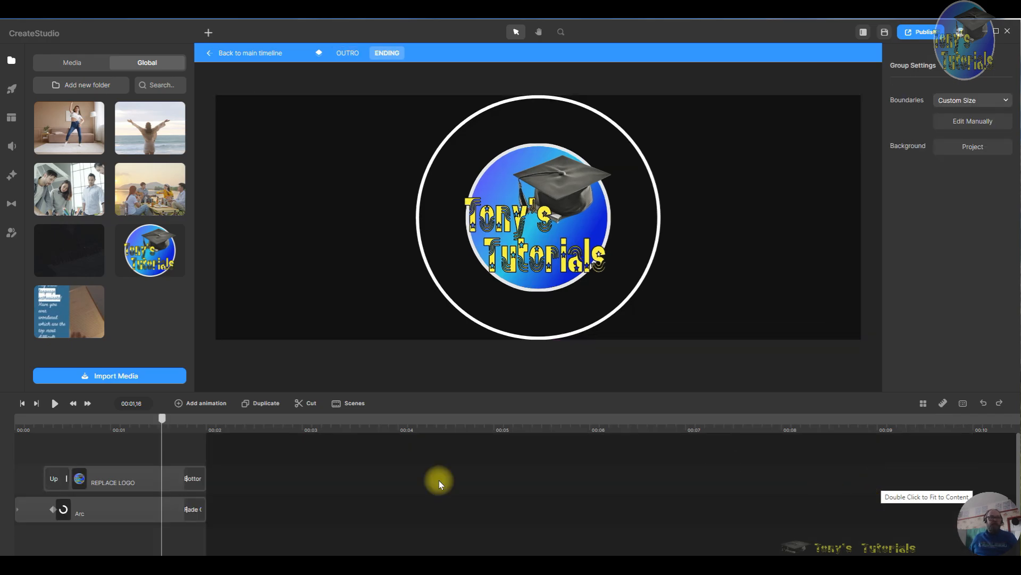
{"action": "left_click", "coordinate": [122, 480]}
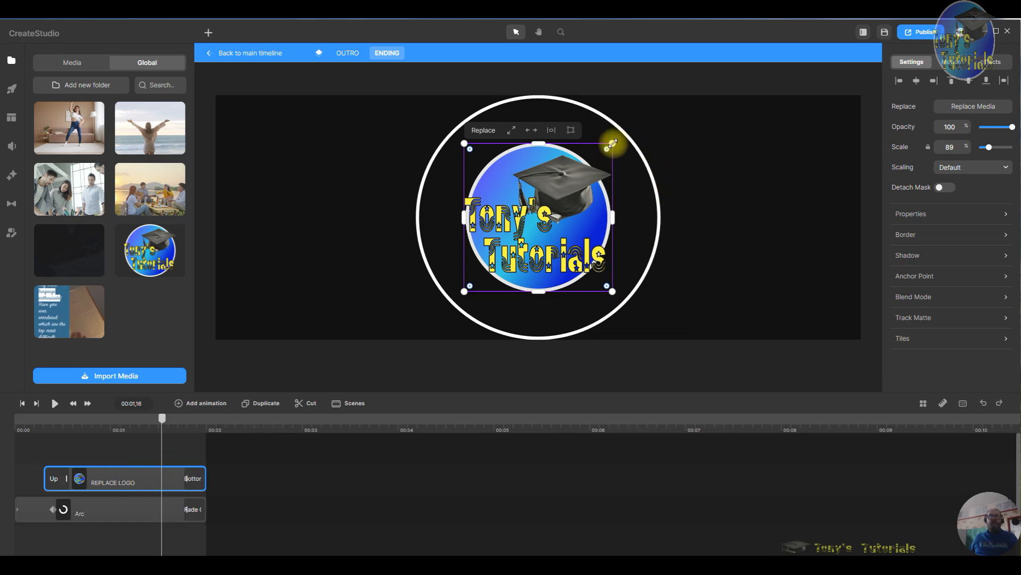
{"action": "left_click_drag", "start_coordinate": [613, 144], "coordinate": [645, 132]}
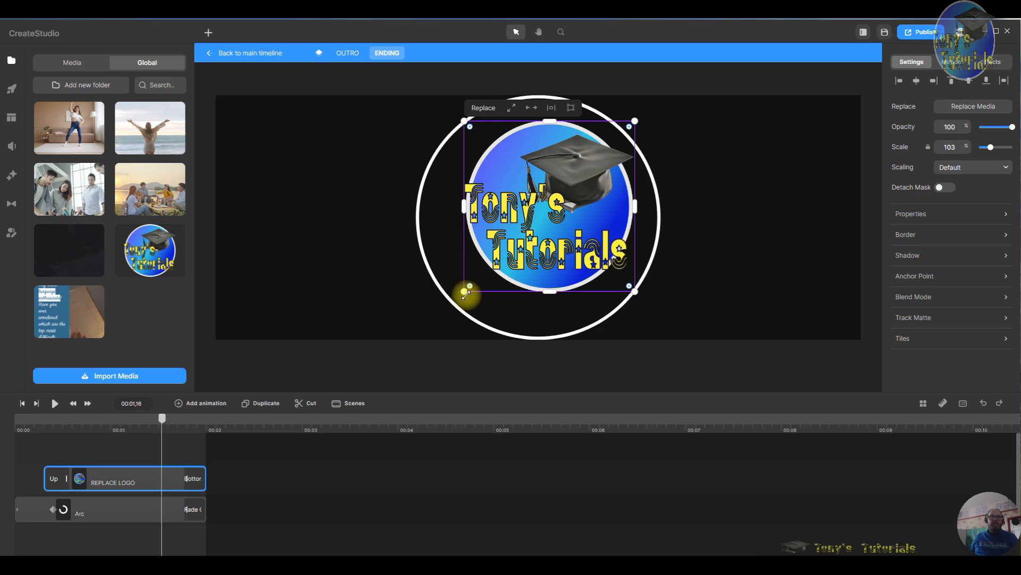
{"action": "left_click_drag", "start_coordinate": [465, 292], "coordinate": [431, 325]}
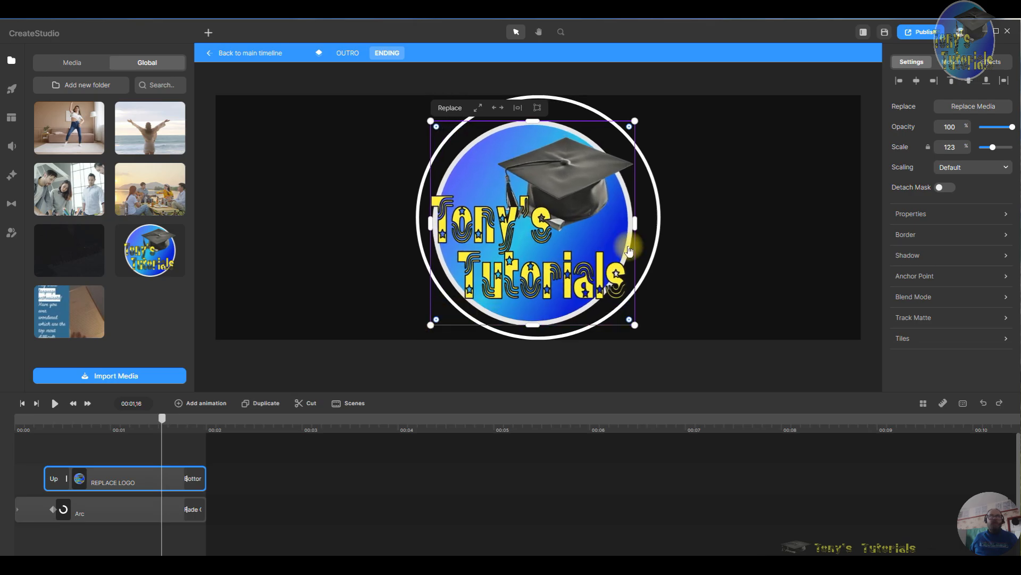
{"action": "left_click_drag", "start_coordinate": [543, 239], "coordinate": [547, 231]}
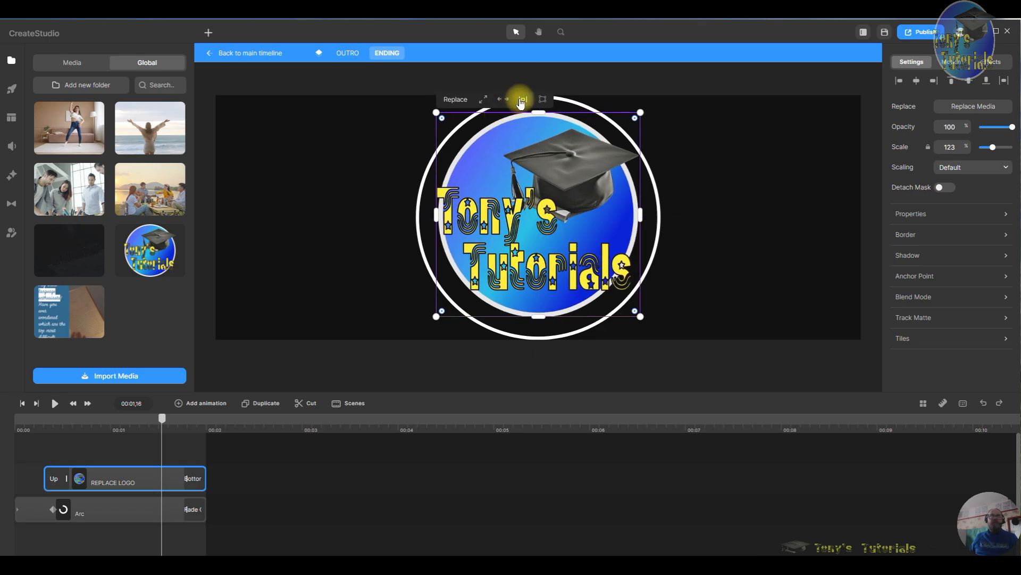
{"action": "left_click", "coordinate": [833, 292]}
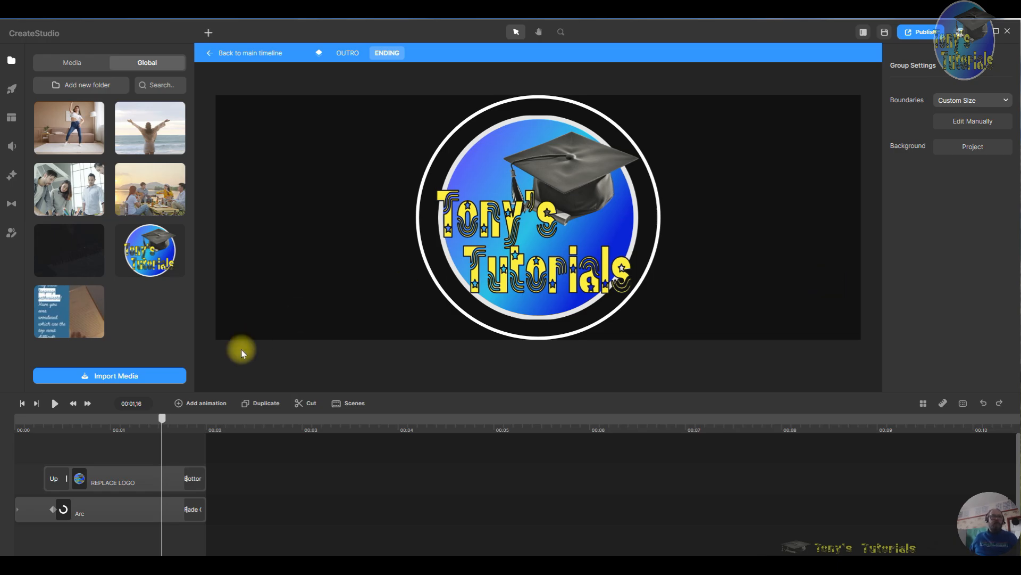
- Return to the main timeline and play back the outro from the start
{"action": "left_click", "coordinate": [346, 56]}
{"action": "left_click", "coordinate": [253, 52]}
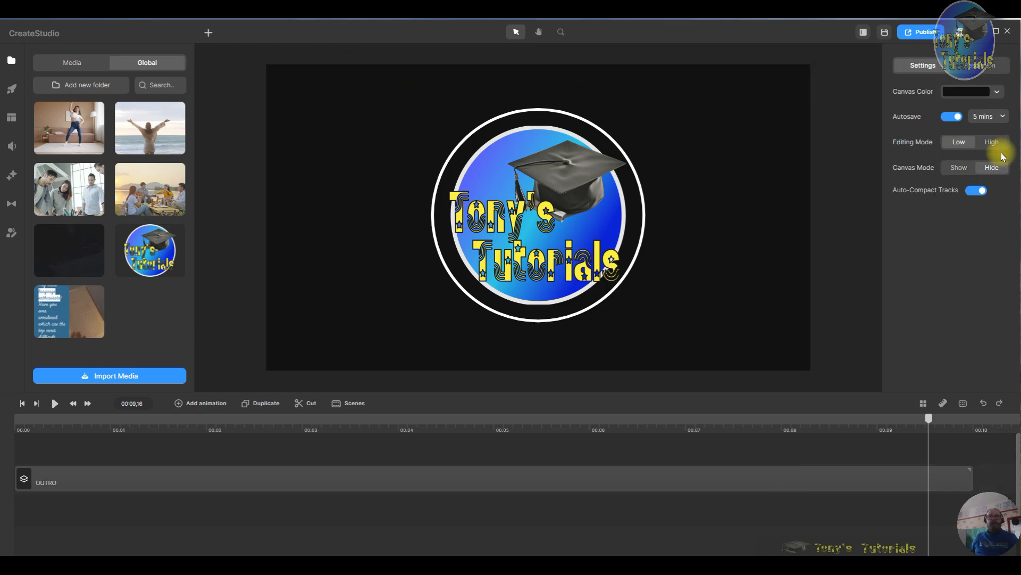
{"action": "left_click", "coordinate": [22, 406]}
{"action": "left_click", "coordinate": [55, 404]}
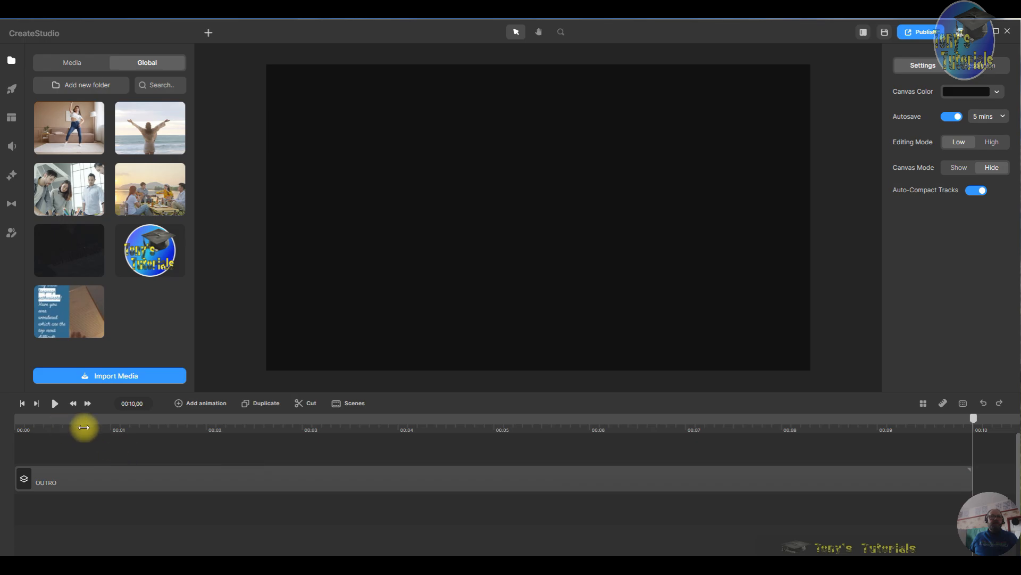
{"action": "left_click", "coordinate": [241, 423]}
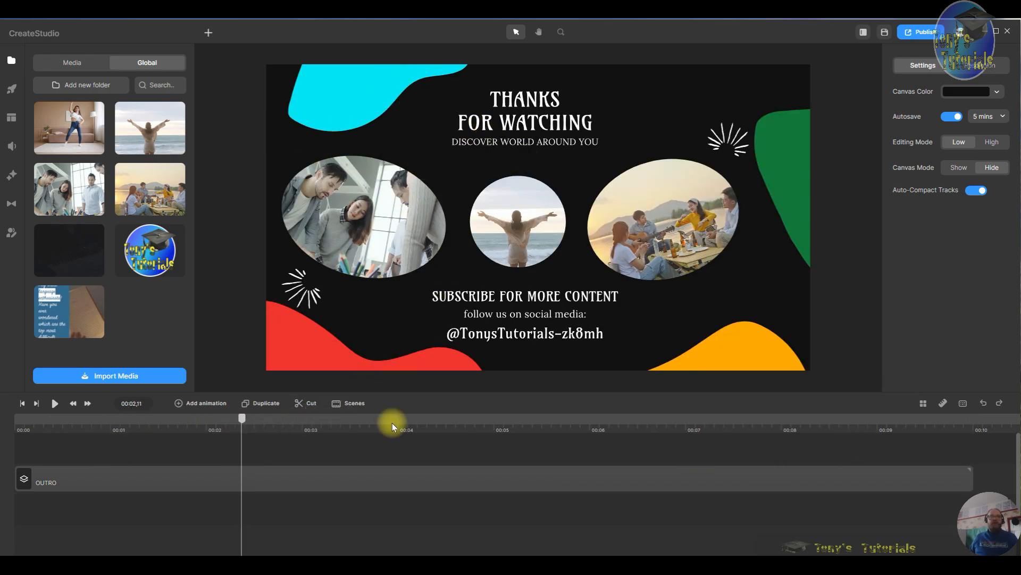
- Open the outro's SCENE group, check its text layers, and unlock the SHAPES layer
{"action": "double_click", "coordinate": [257, 483]}
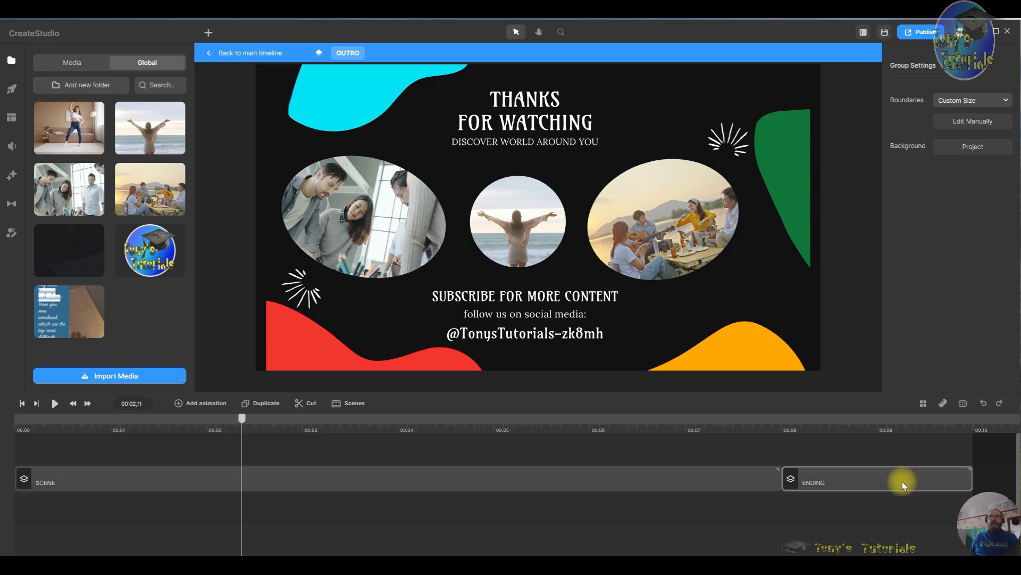
{"action": "double_click", "coordinate": [301, 480]}
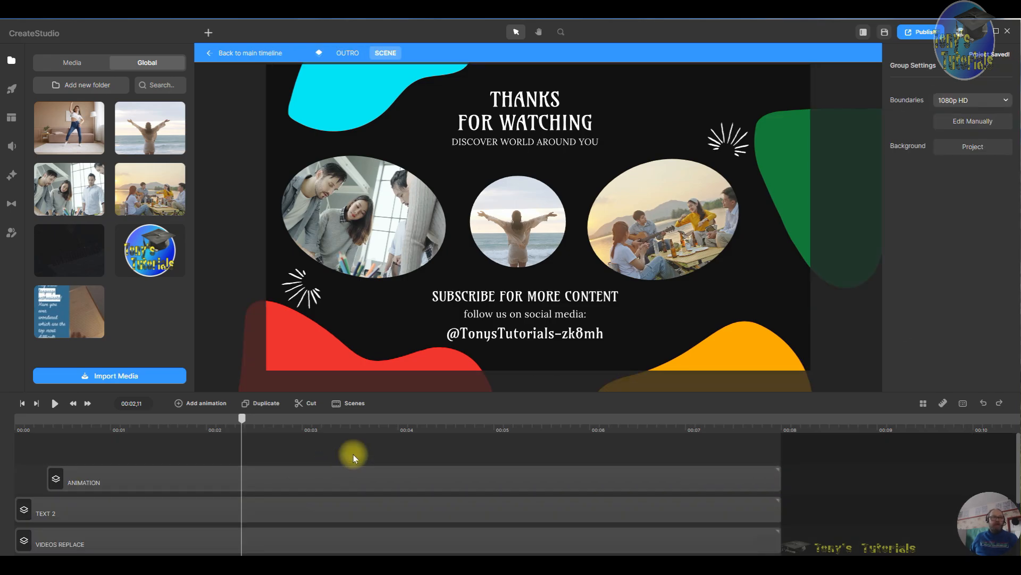
{"action": "scroll", "coordinate": [300, 480], "scroll_direction": "down", "scroll_amount": 3}
{"action": "scroll", "coordinate": [296, 497], "scroll_direction": "up", "scroll_amount": 3}
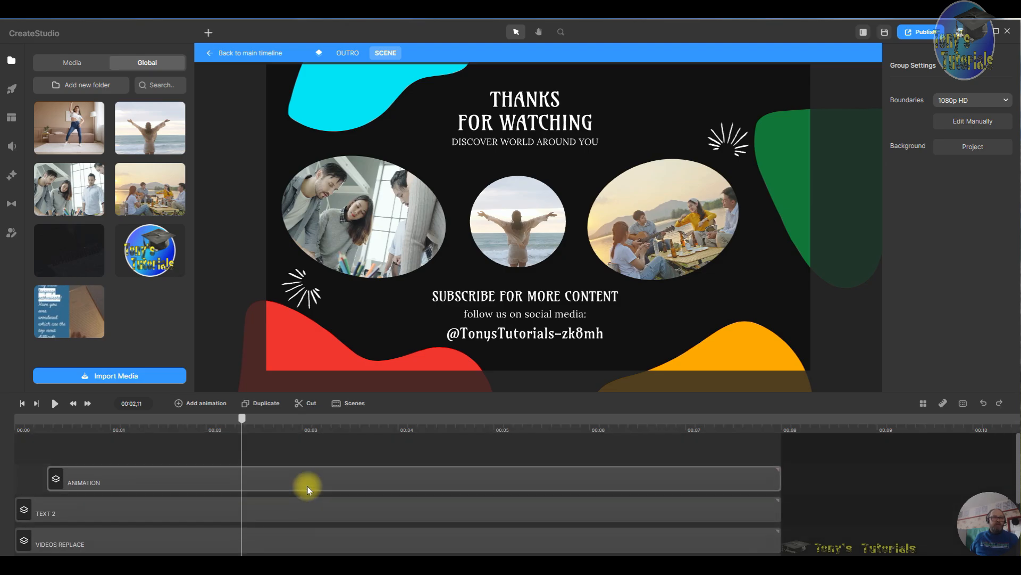
{"action": "left_click", "coordinate": [290, 513]}
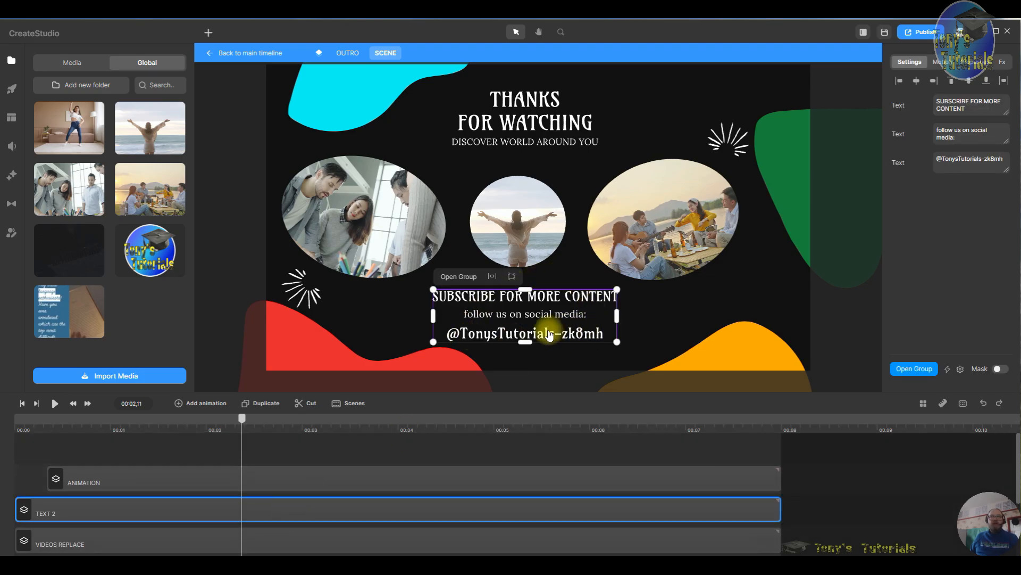
{"action": "scroll", "coordinate": [459, 484], "scroll_direction": "down", "scroll_amount": 3}
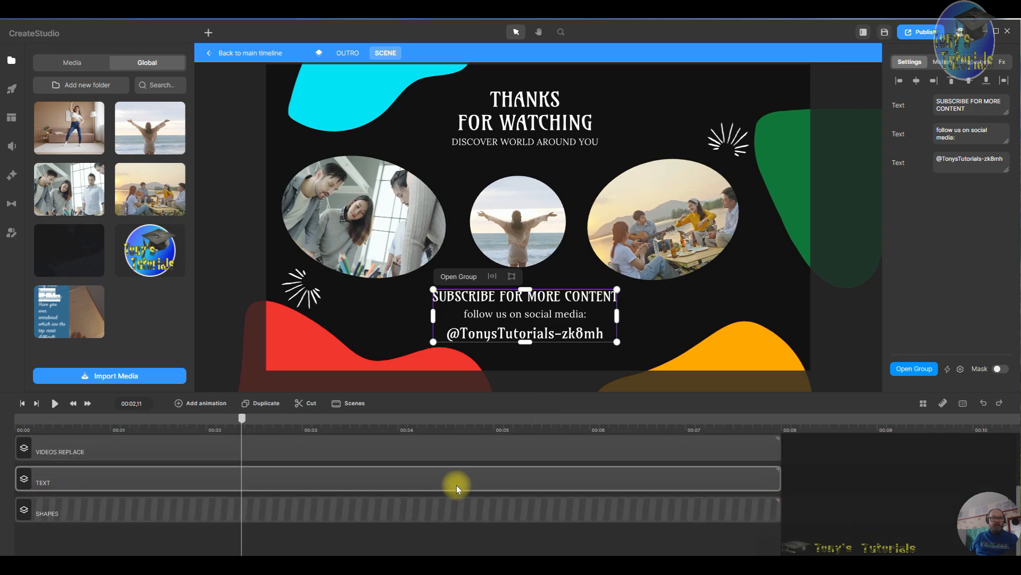
{"action": "left_click", "coordinate": [396, 473]}
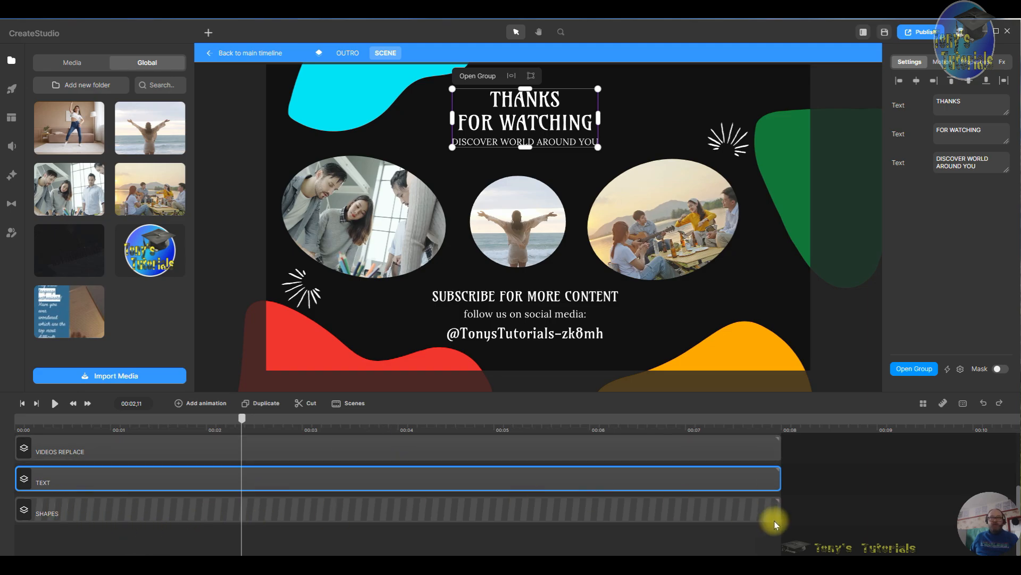
{"action": "right_click", "coordinate": [479, 507]}
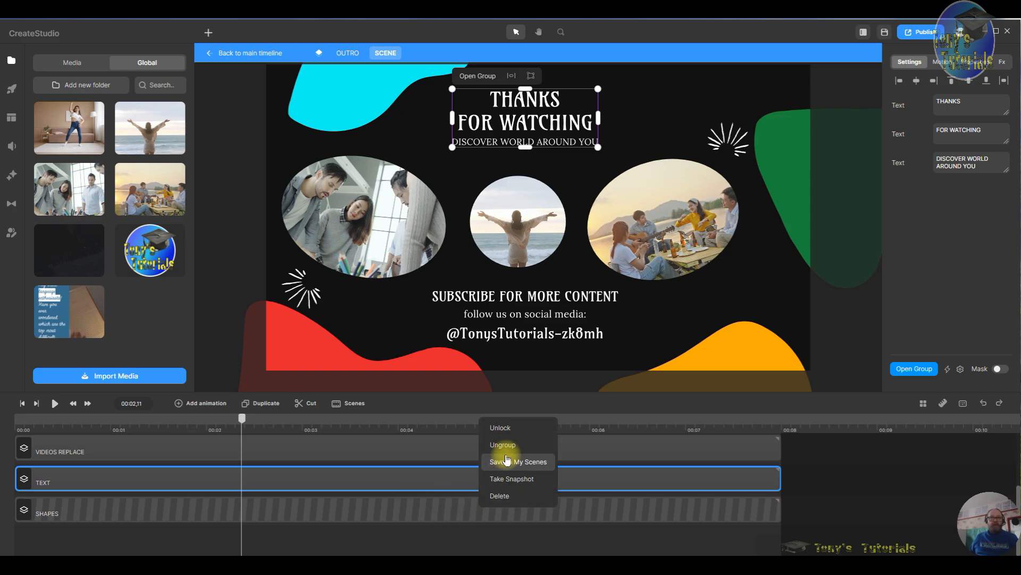
{"action": "left_click", "coordinate": [510, 434]}
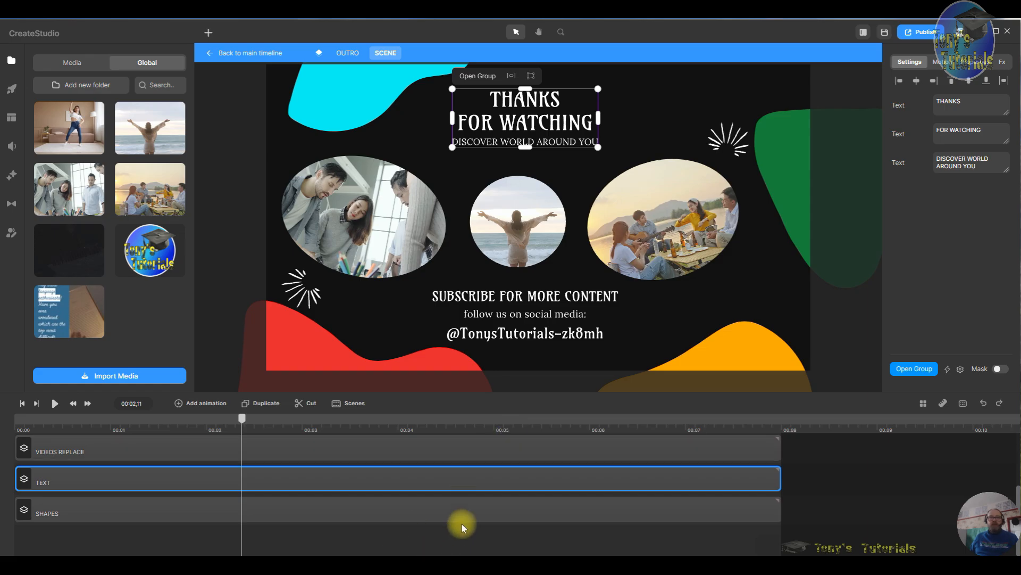
- Open the SHAPES group and select the red blob shape in the lower left corner
{"action": "left_click", "coordinate": [476, 513]}
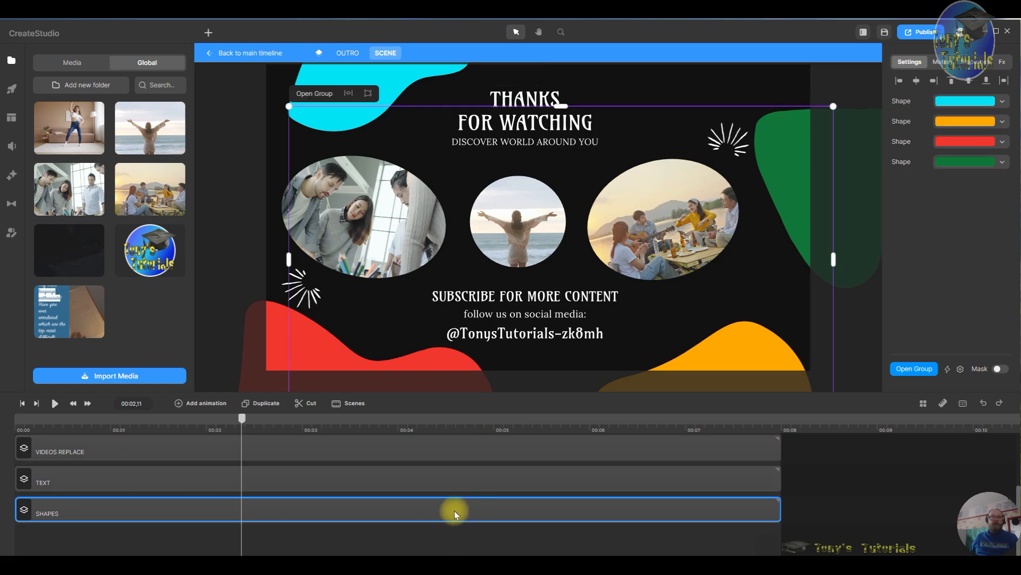
{"action": "double_click", "coordinate": [454, 509]}
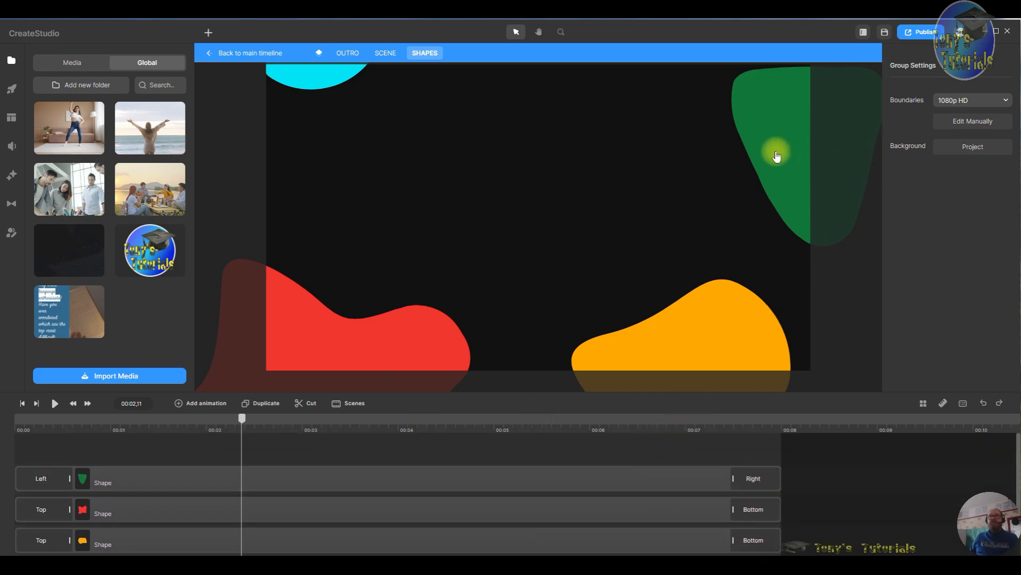
{"action": "left_click", "coordinate": [388, 326]}
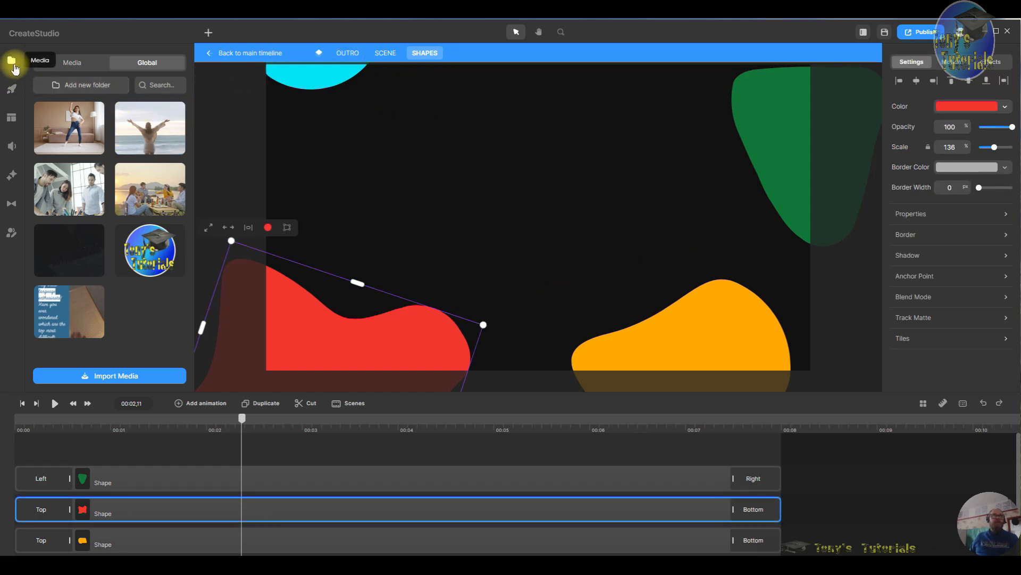
{"action": "left_click", "coordinate": [13, 93]}
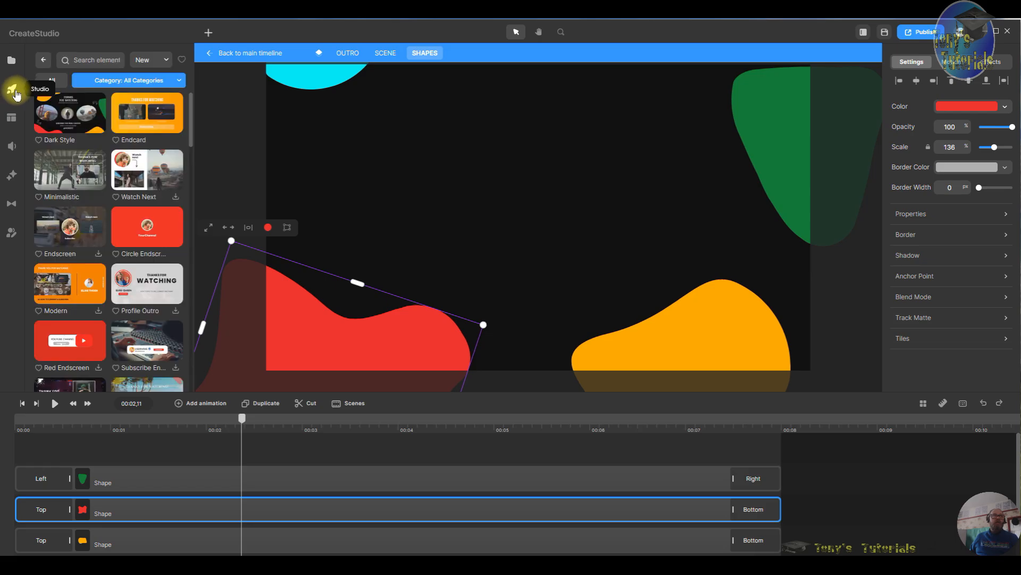
{"action": "left_click", "coordinate": [43, 62]}
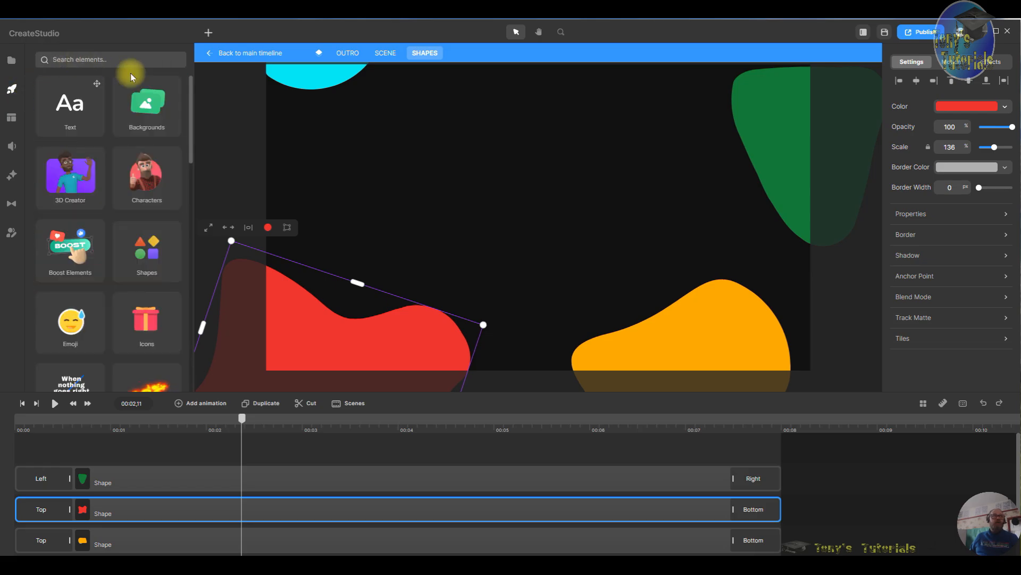
{"action": "left_click", "coordinate": [152, 259]}
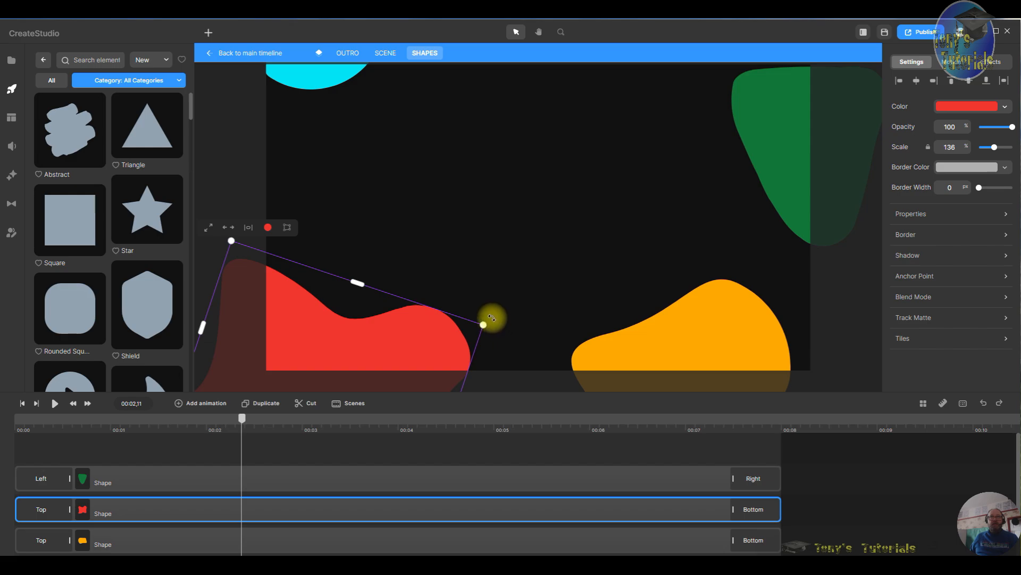
- Nudge the red shape slightly, change its fill colour to b513dd, and return to the main timeline
{"action": "mouse_move", "coordinate": [492, 317]}
{"action": "left_mouse_down"}
{"action": "mouse_move", "coordinate": [481, 301]}
{"action": "mouse_move", "coordinate": [497, 326]}
{"action": "left_mouse_up"}
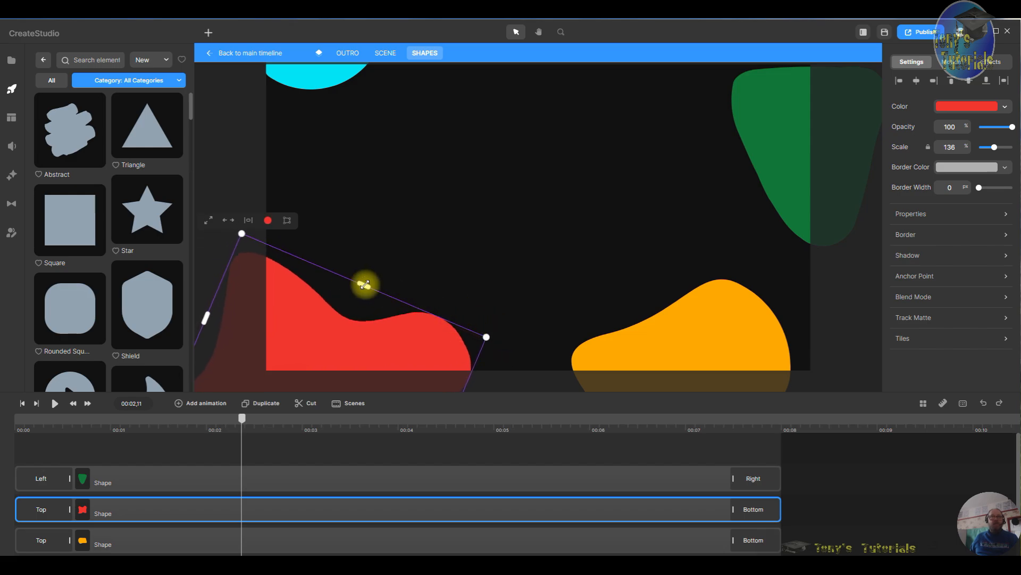
{"action": "mouse_move", "coordinate": [364, 284]}
{"action": "left_mouse_down"}
{"action": "mouse_move", "coordinate": [406, 264]}
{"action": "mouse_move", "coordinate": [365, 291]}
{"action": "left_mouse_up"}
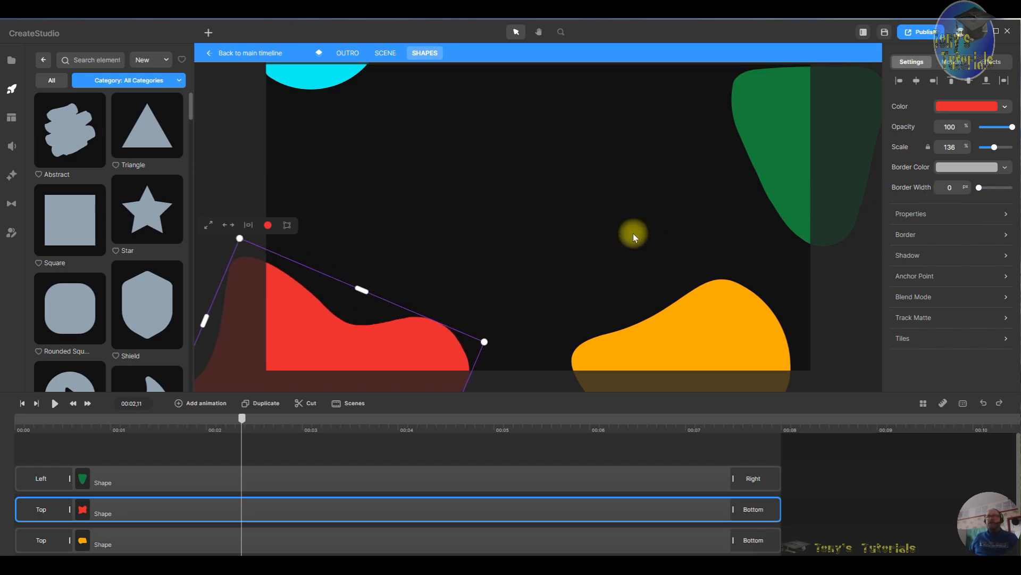
{"action": "left_click", "coordinate": [979, 109]}
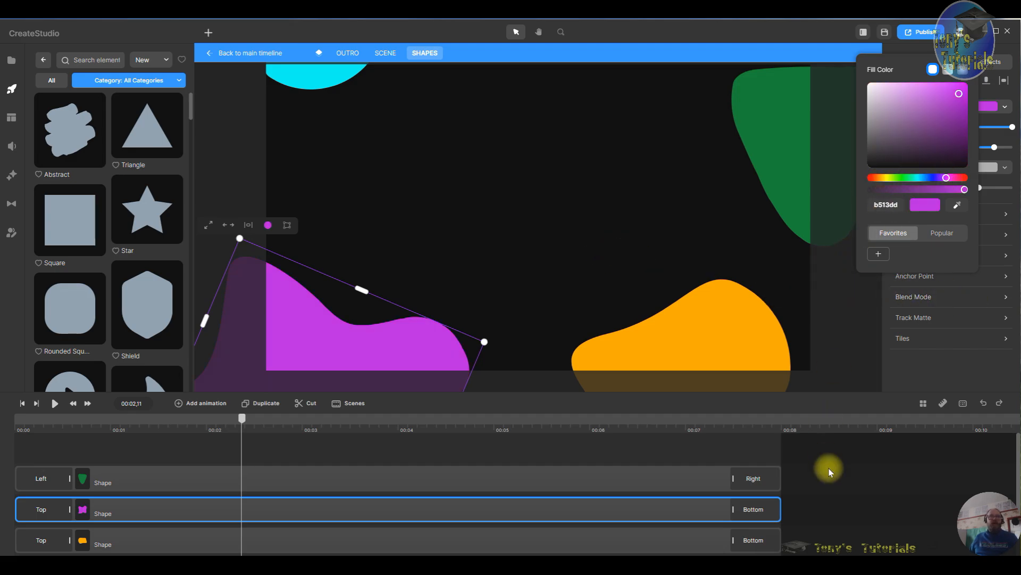
{"action": "left_click", "coordinate": [241, 61]}
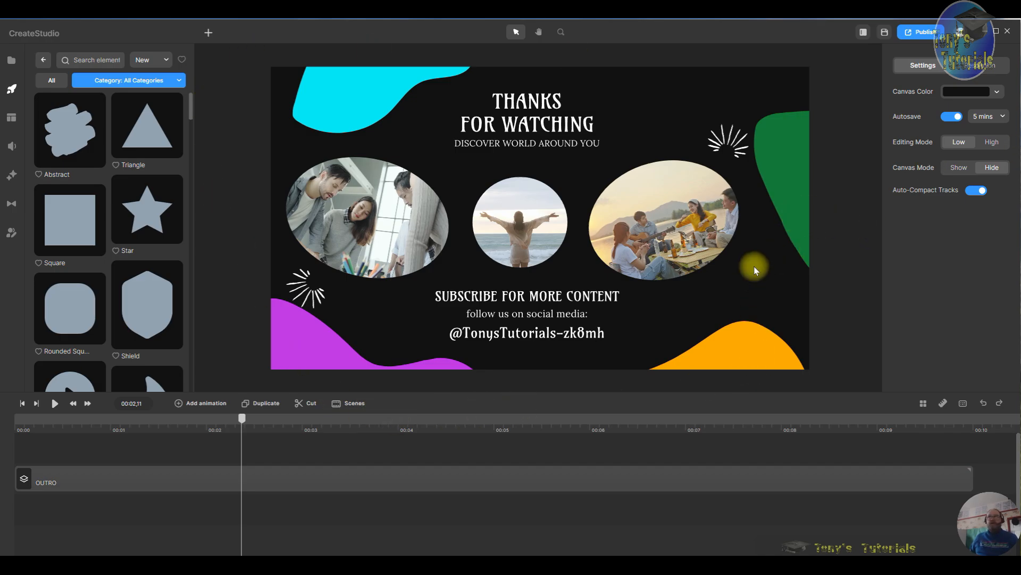
- Delete the OUTRO group from the main timeline
{"action": "left_click", "coordinate": [856, 482]}
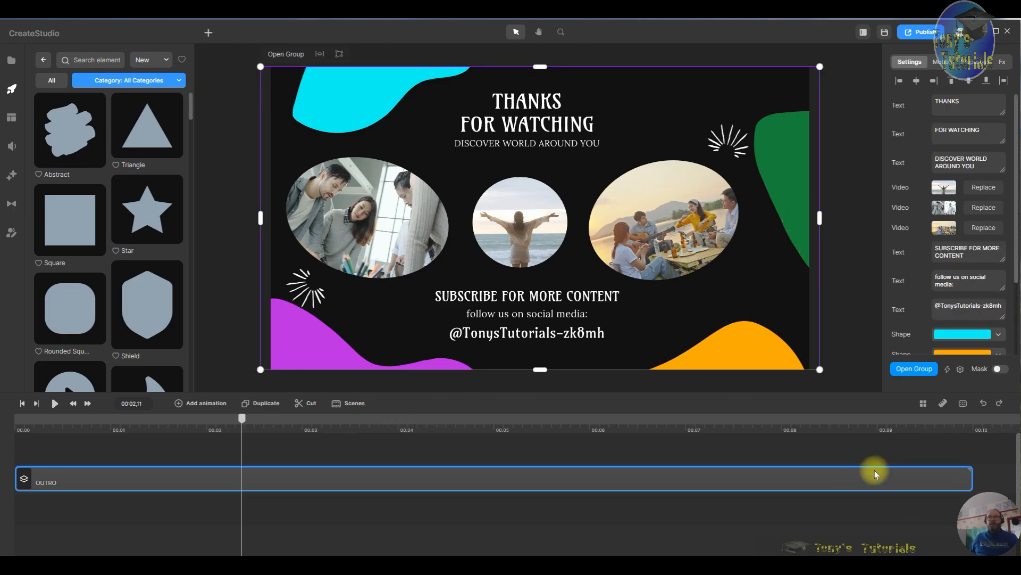
{"action": "left_click", "coordinate": [881, 424]}
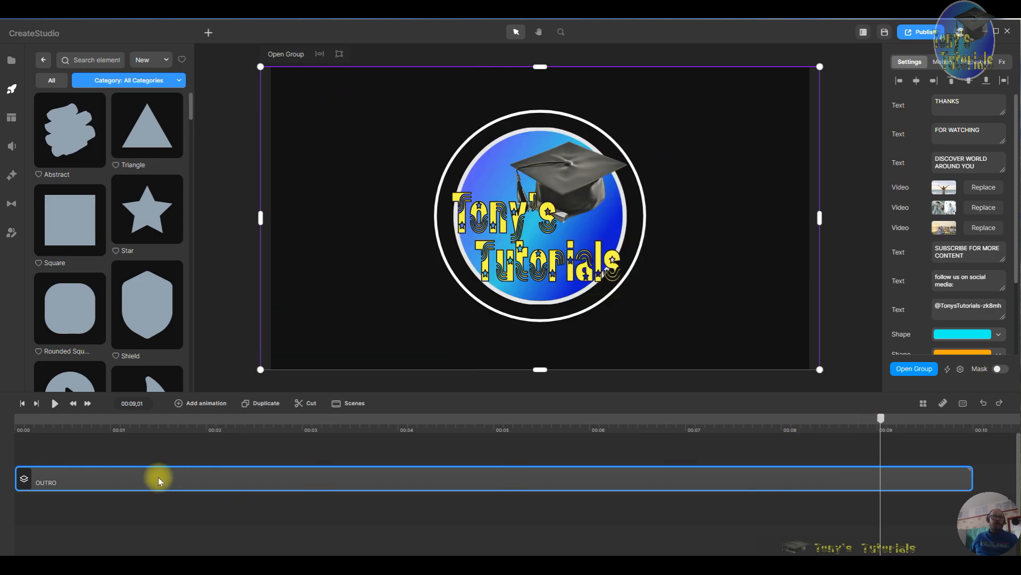
{"action": "right_click", "coordinate": [262, 484]}
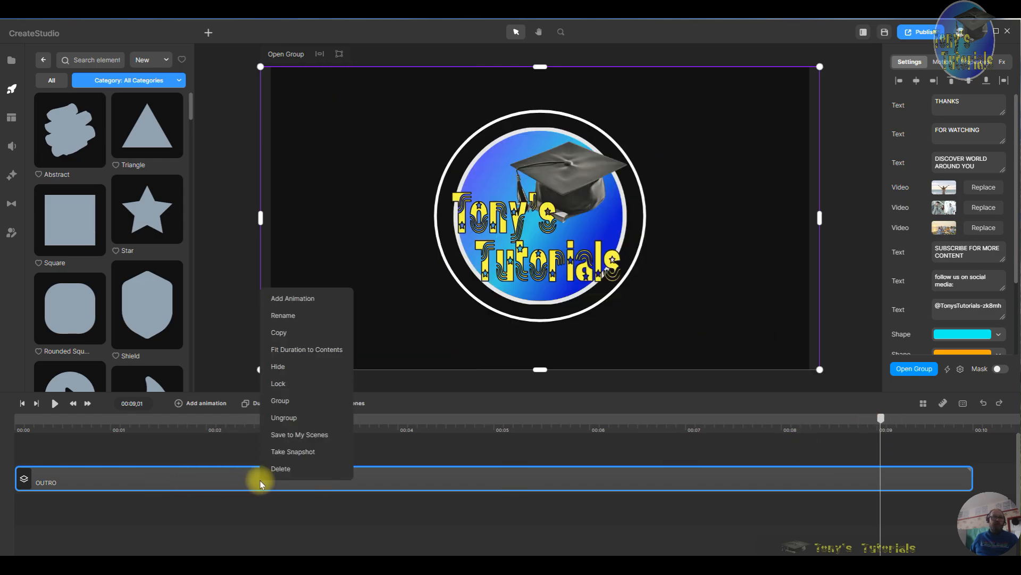
{"action": "left_click", "coordinate": [296, 472]}
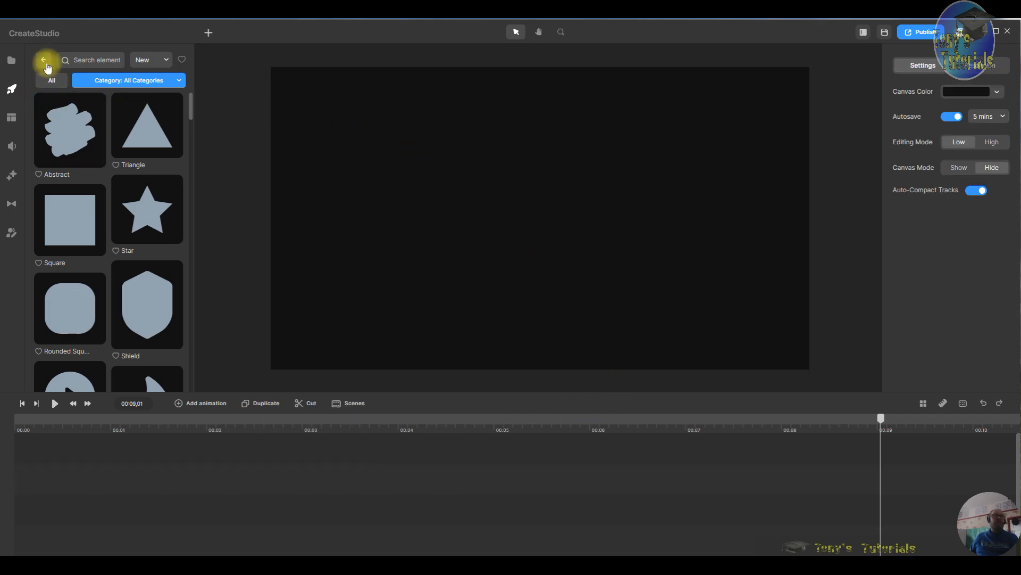
- Add the Endcard template from the YouTube elements category onto the canvas
{"action": "left_click", "coordinate": [45, 62]}
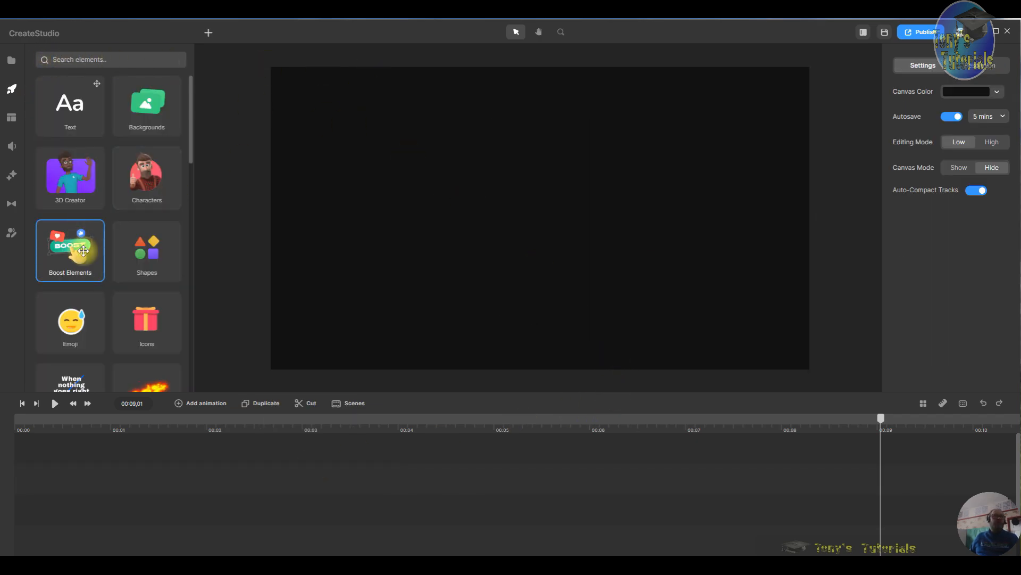
{"action": "scroll", "coordinate": [100, 310], "scroll_direction": "down", "scroll_amount": 5}
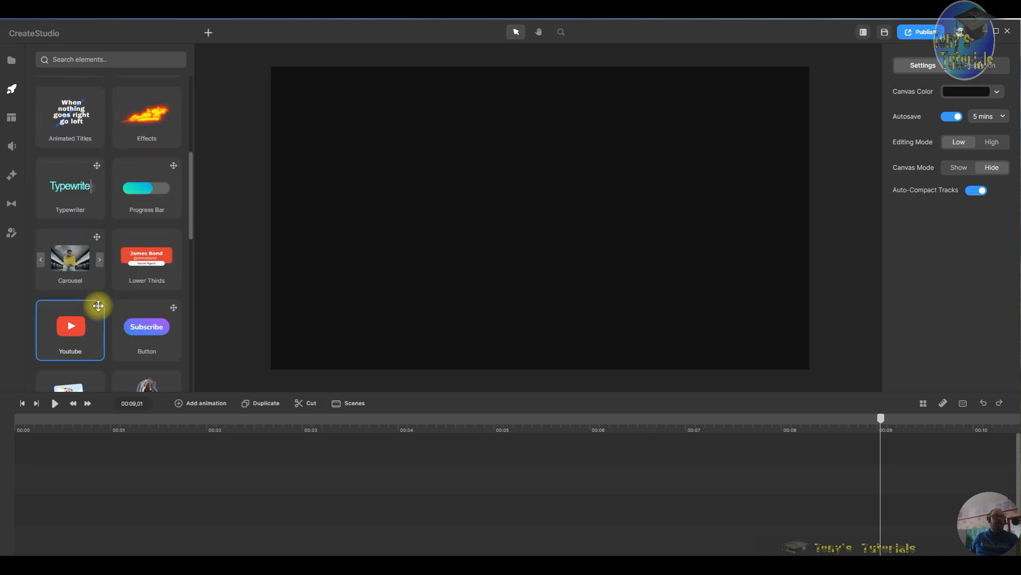
{"action": "left_click", "coordinate": [71, 336]}
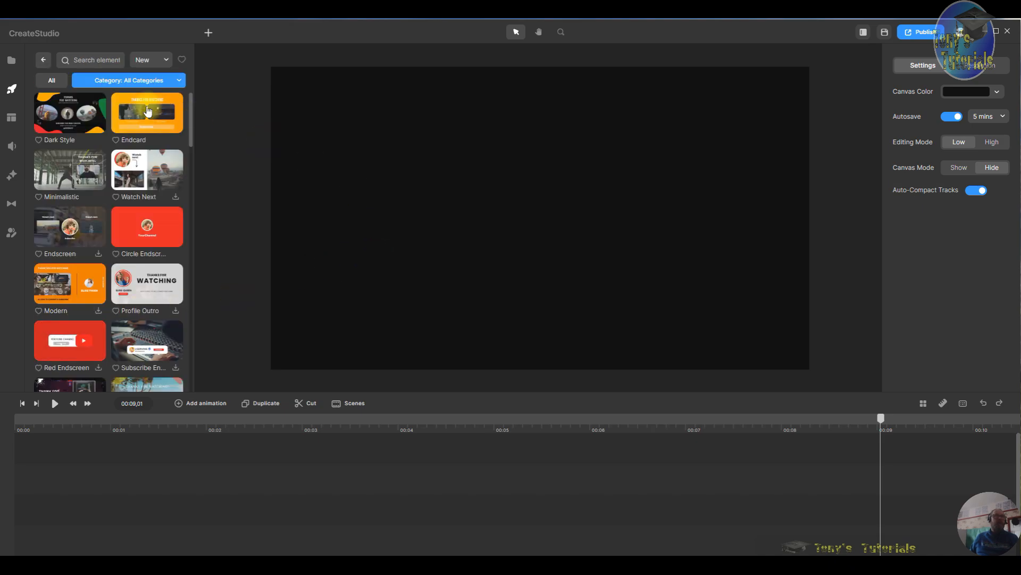
{"action": "left_click_drag", "start_coordinate": [146, 117], "coordinate": [427, 162]}
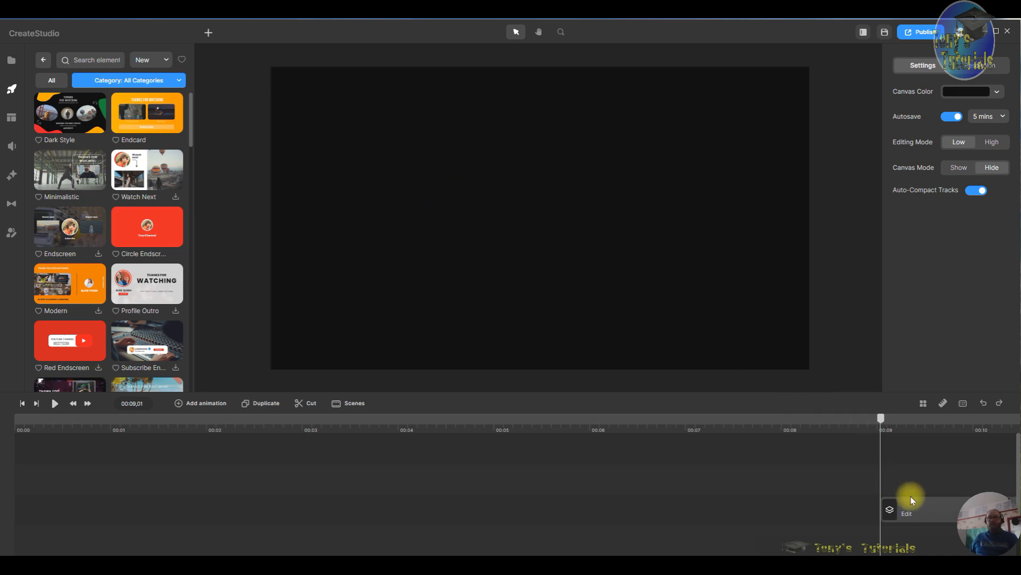
- Move the endcard clip to the start of the timeline and play it back from the beginning
{"action": "left_click_drag", "start_coordinate": [898, 506], "coordinate": [24, 514]}
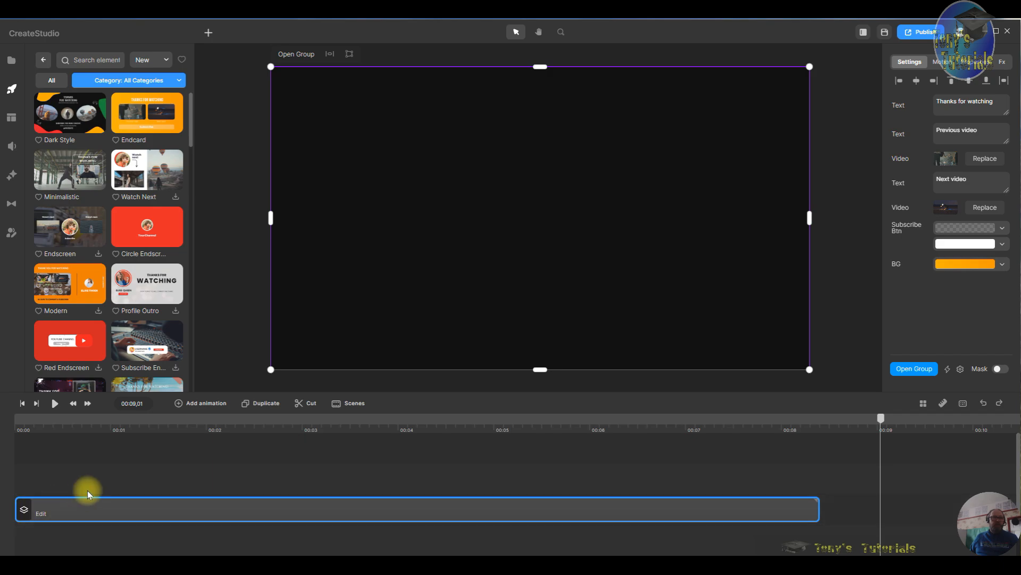
{"action": "left_click", "coordinate": [21, 406]}
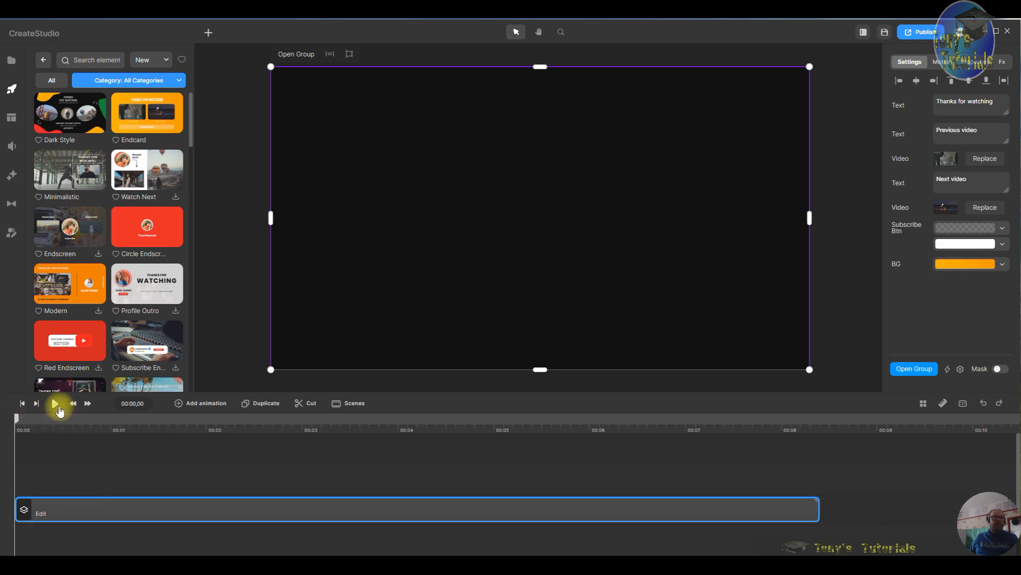
{"action": "left_click", "coordinate": [55, 405]}
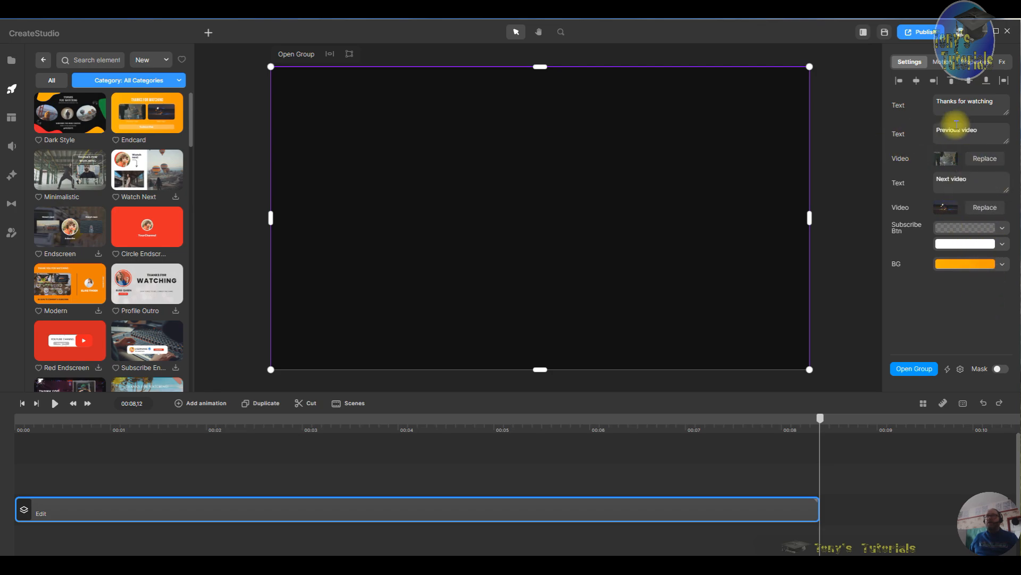
- Change the endcard's previous-video text to Tony Animations and its next-video text to Tonys AI Creations
{"action": "left_click_drag", "start_coordinate": [984, 130], "coordinate": [926, 133]}
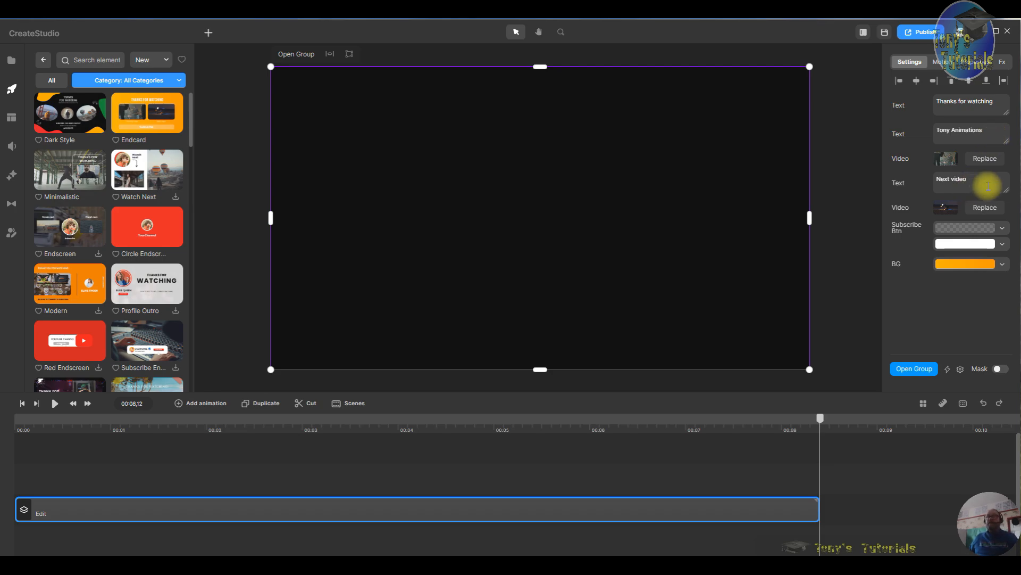
{"action": "left_click_drag", "start_coordinate": [984, 182], "coordinate": [905, 171]}
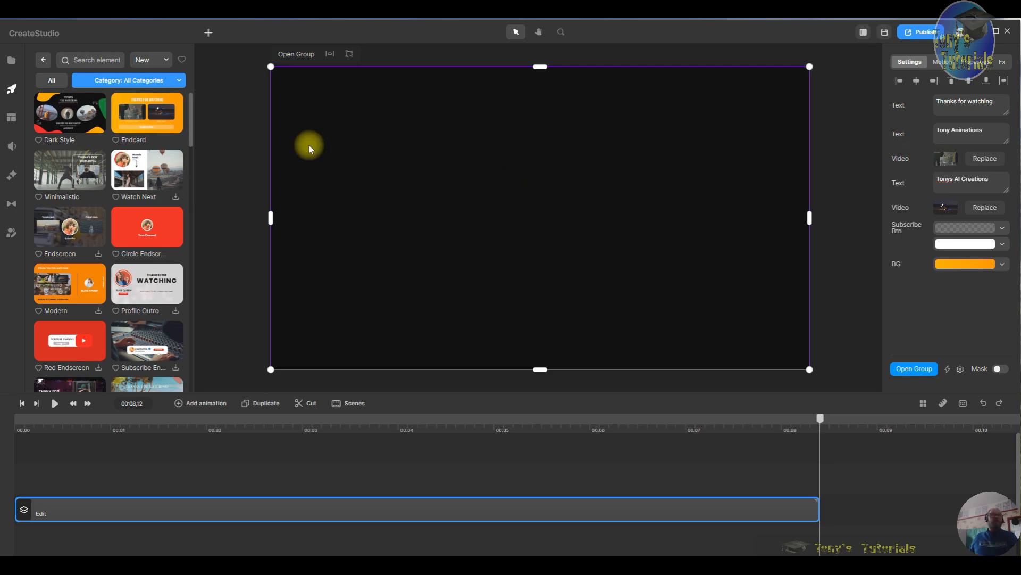
- Replace the endcard's first video with the Happy Halloween 2024 clip from the global media library
{"action": "left_click", "coordinate": [992, 159]}
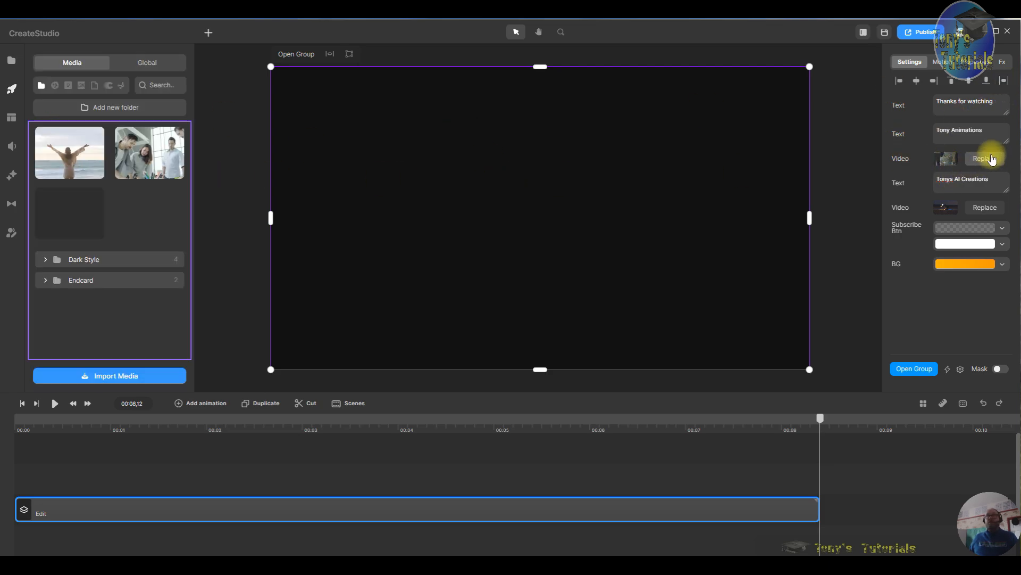
{"action": "left_click", "coordinate": [154, 64]}
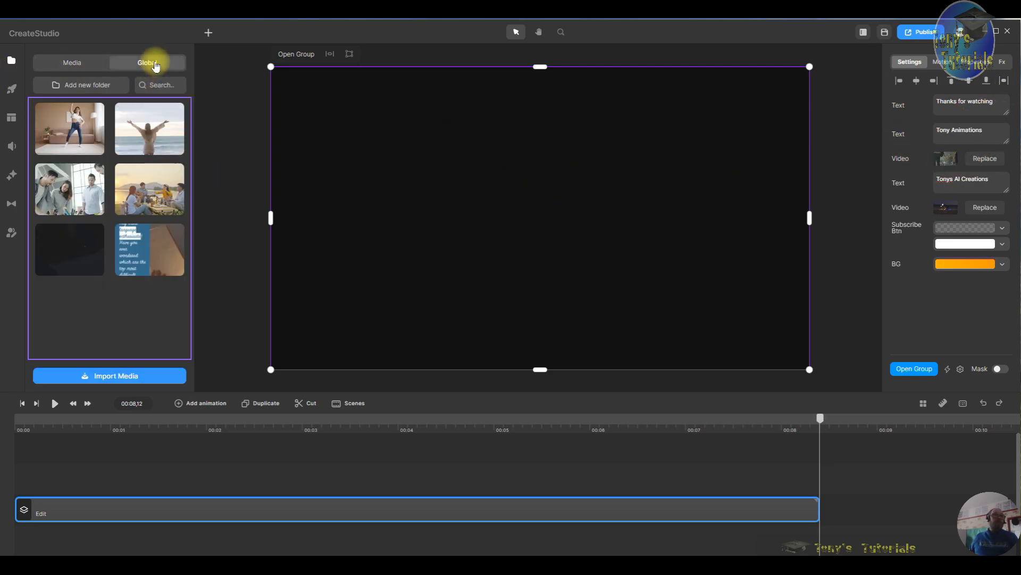
{"action": "left_click", "coordinate": [64, 257]}
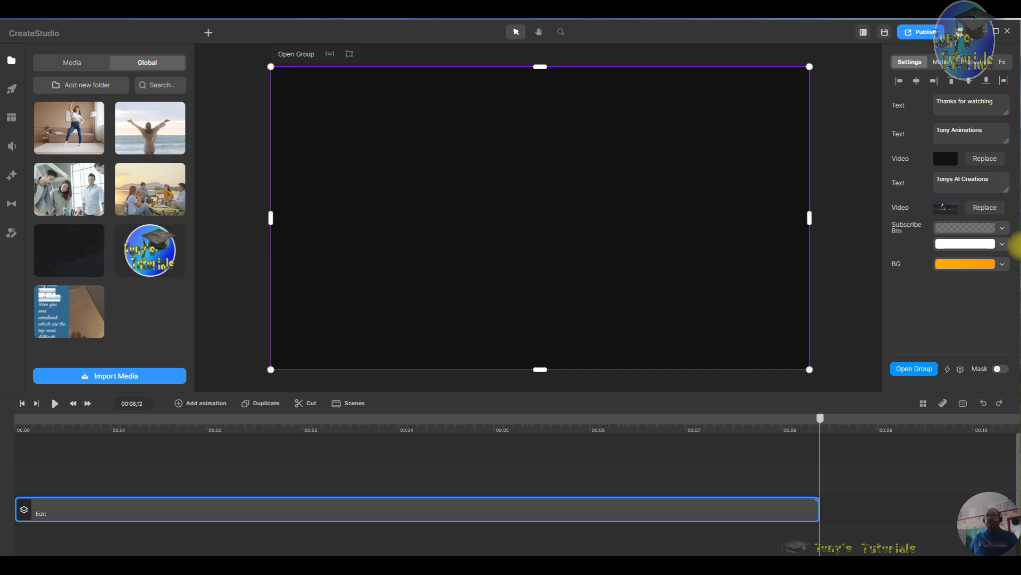
- Replace the endcard's second video with the channel logo image from the global media library
{"action": "left_click", "coordinate": [993, 209]}
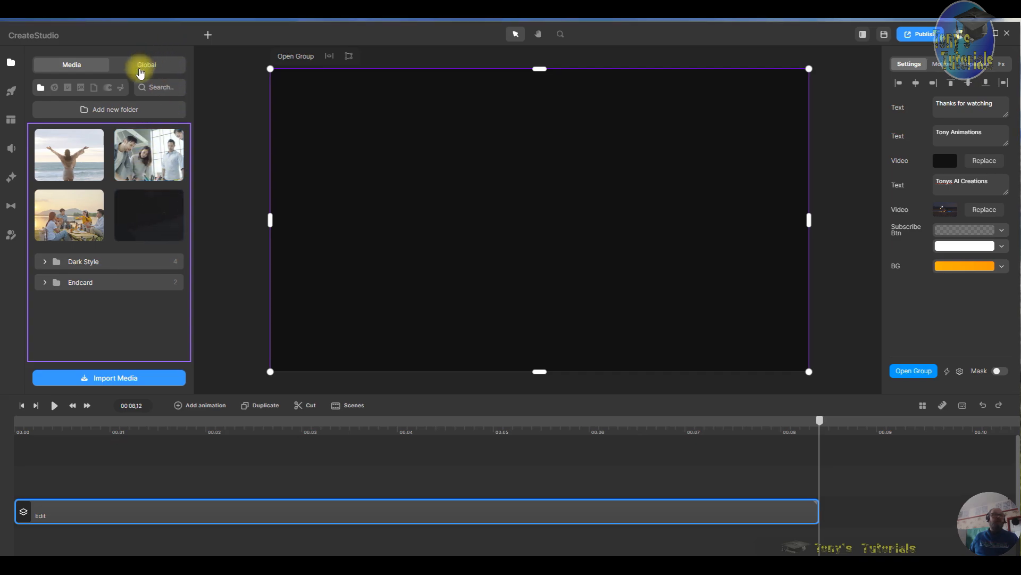
{"action": "left_click", "coordinate": [144, 64]}
{"action": "left_click", "coordinate": [140, 253]}
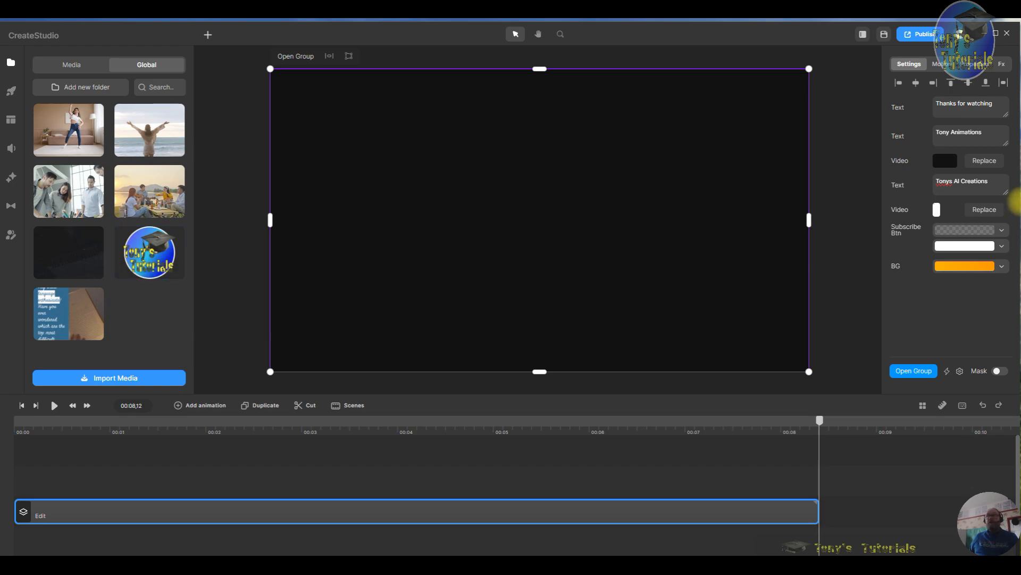
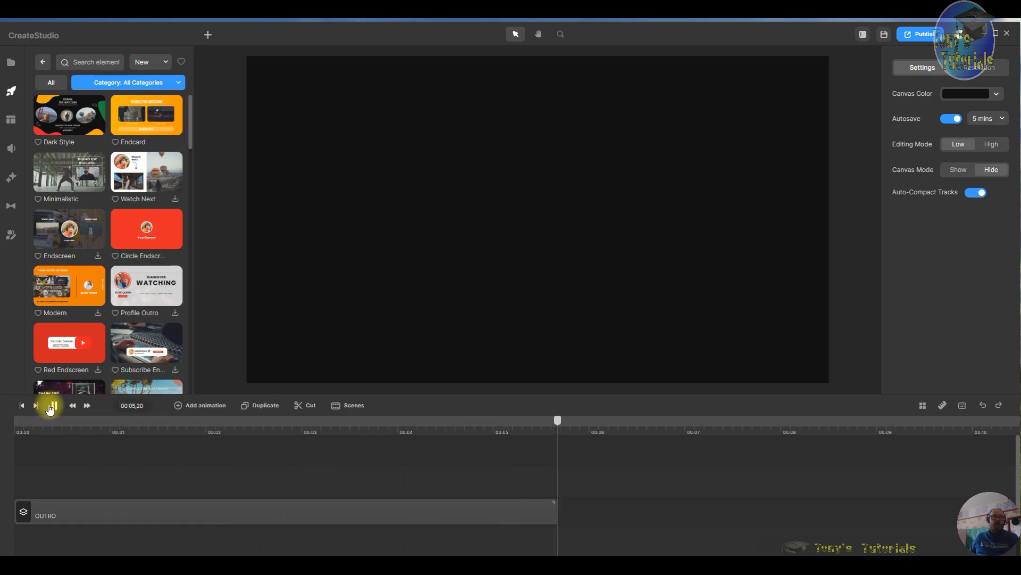
- Set the outro's channel name text to the channel's handle
{"action": "left_click", "coordinate": [54, 406]}
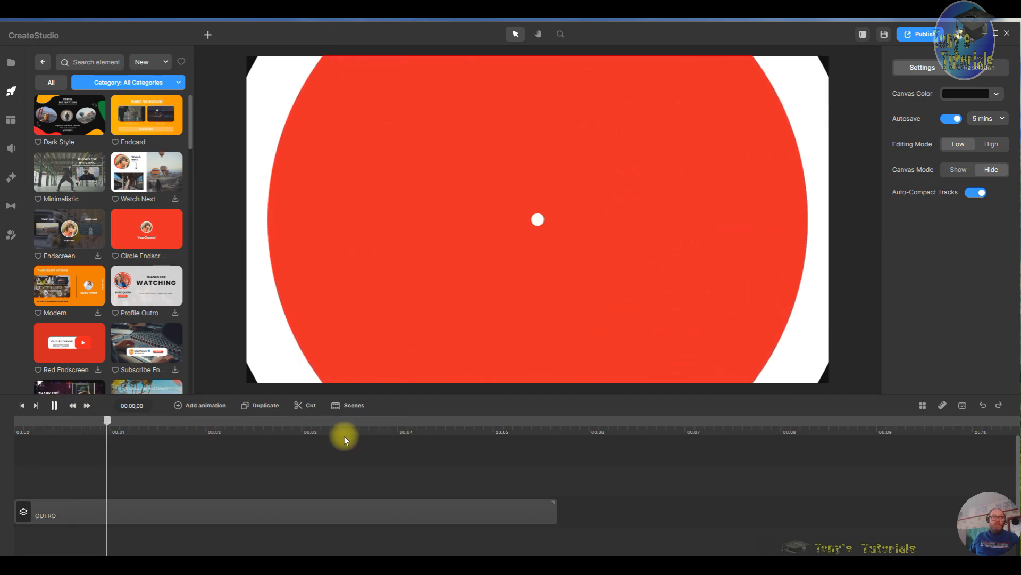
{"action": "left_click", "coordinate": [55, 407]}
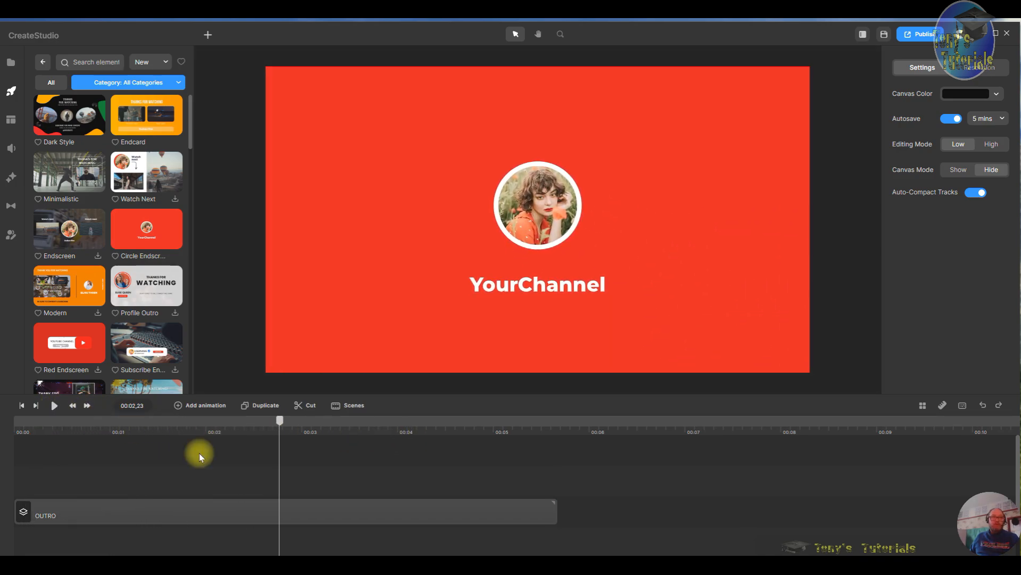
{"action": "left_click", "coordinate": [255, 511]}
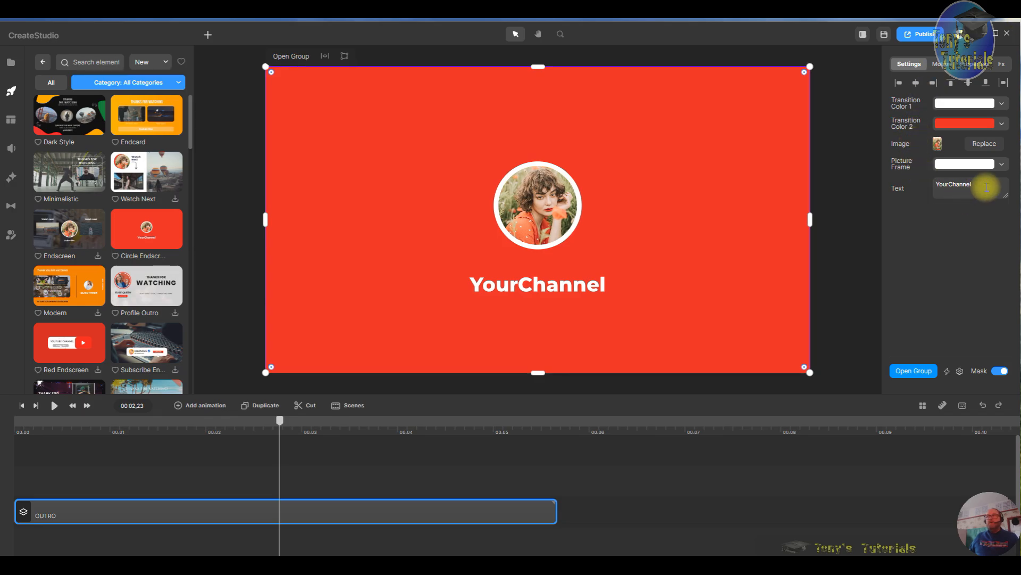
{"action": "left_click_drag", "start_coordinate": [984, 188], "coordinate": [885, 177]}
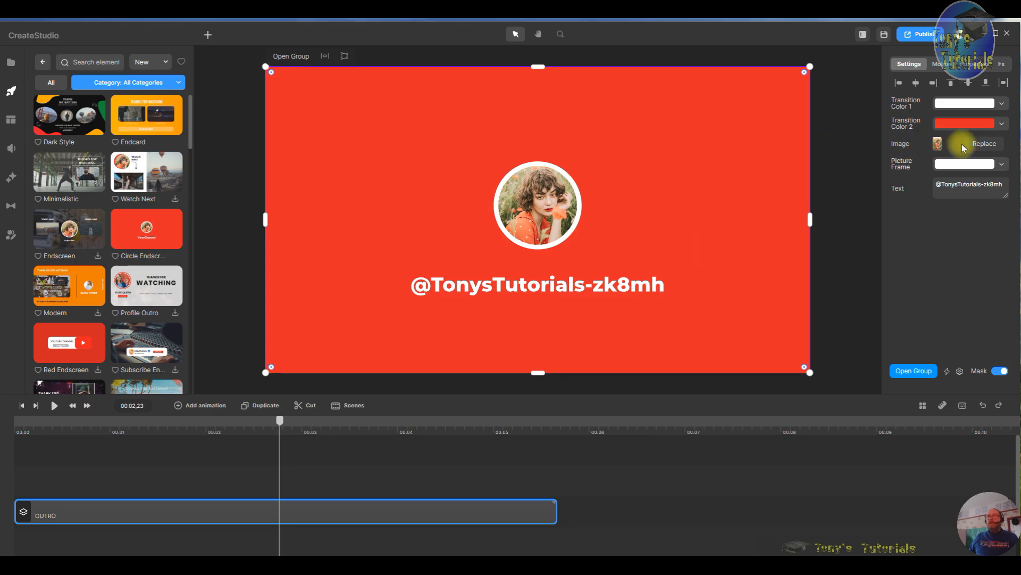
- Replace the outro's profile picture with the Tony's Tutorials Logo image from the media library
{"action": "left_click", "coordinate": [985, 145]}
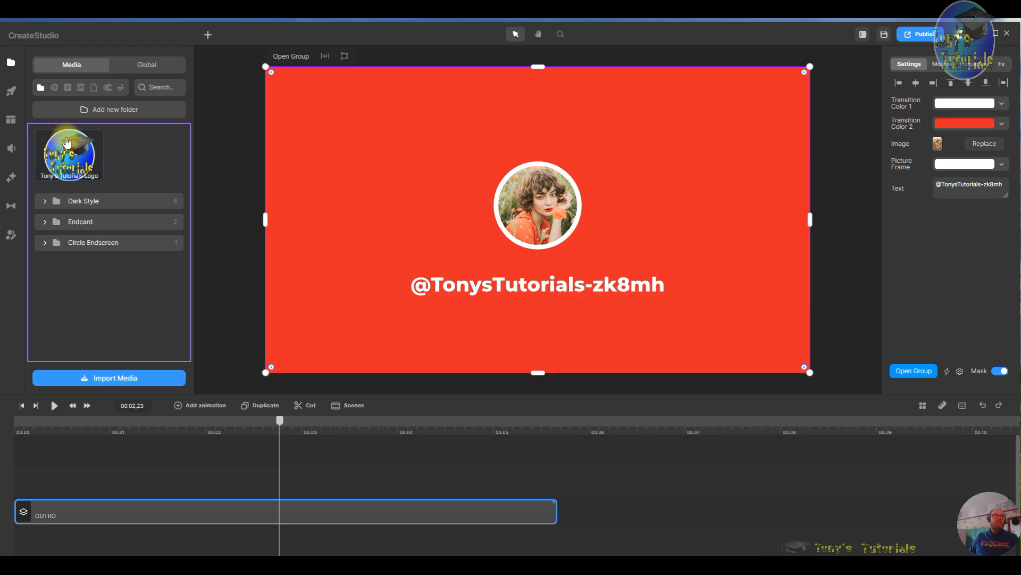
{"action": "left_click", "coordinate": [73, 154]}
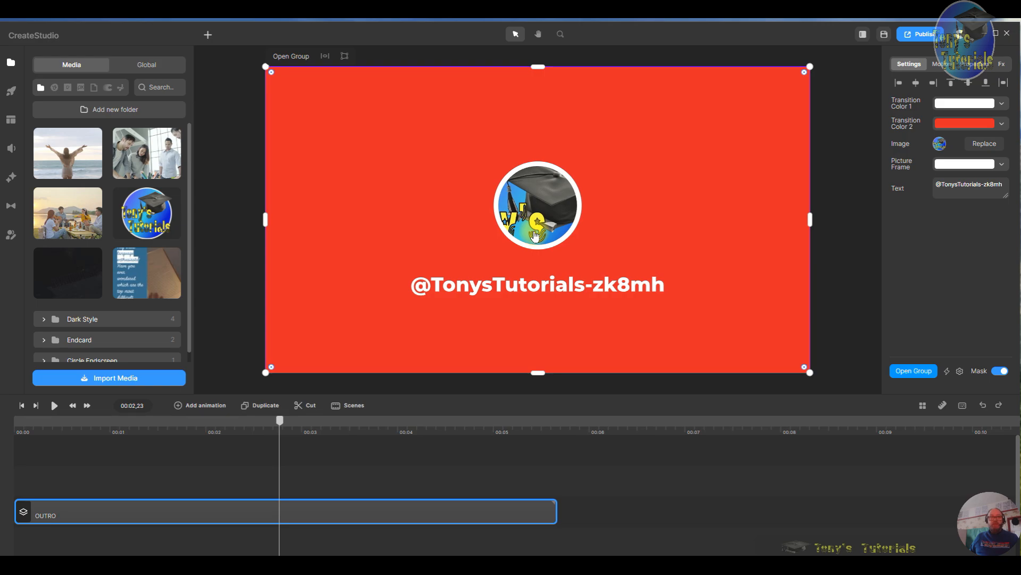
- Open the nested Profile Picture group inside the outro's Transition and Profile Picture Group
{"action": "double_click", "coordinate": [307, 513]}
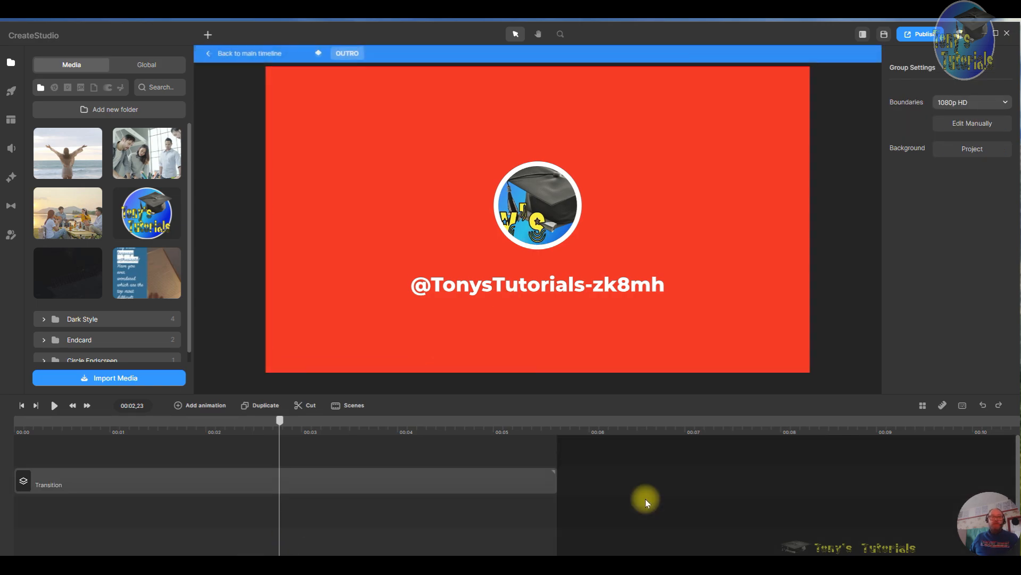
{"action": "left_click", "coordinate": [212, 473]}
{"action": "double_click", "coordinate": [212, 472]}
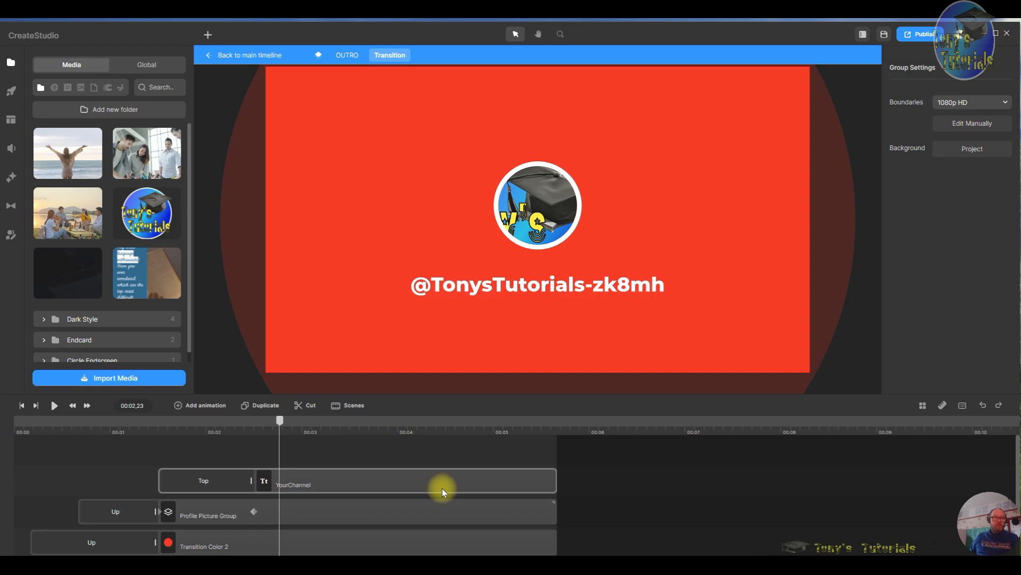
{"action": "scroll", "coordinate": [434, 505], "scroll_direction": "down", "scroll_amount": 2}
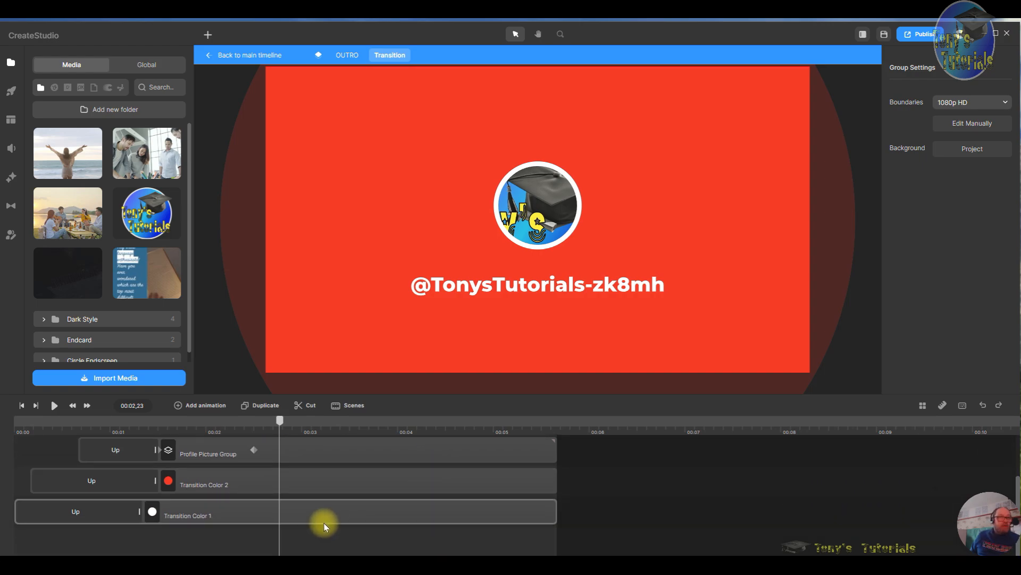
{"action": "left_click", "coordinate": [347, 459]}
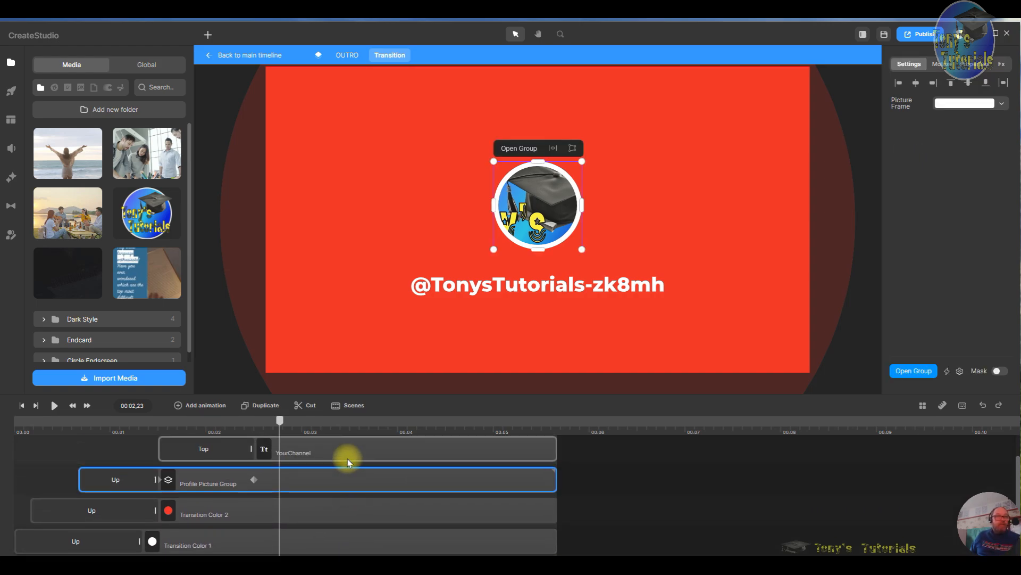
{"action": "double_click", "coordinate": [394, 470]}
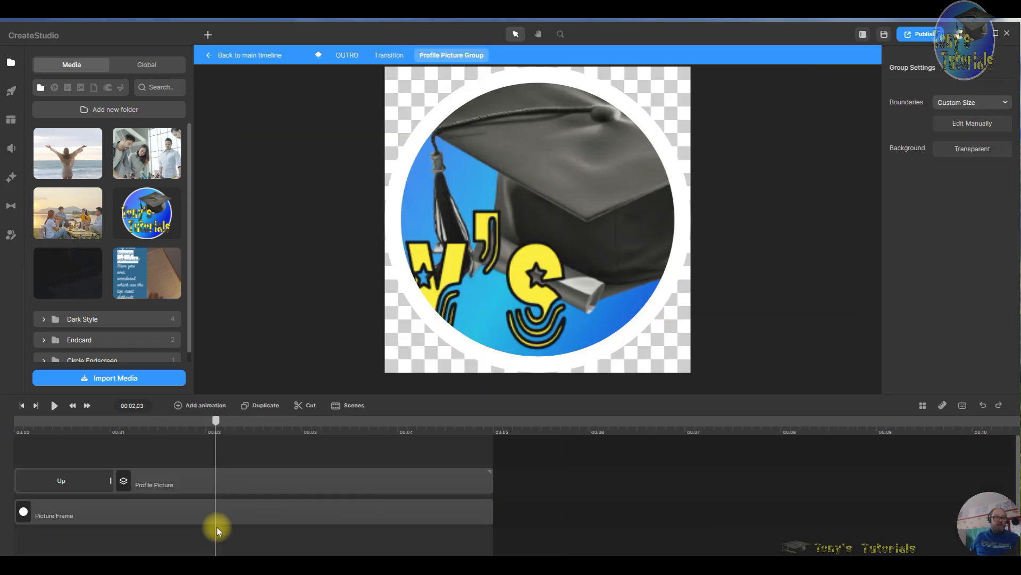
{"action": "double_click", "coordinate": [311, 482]}
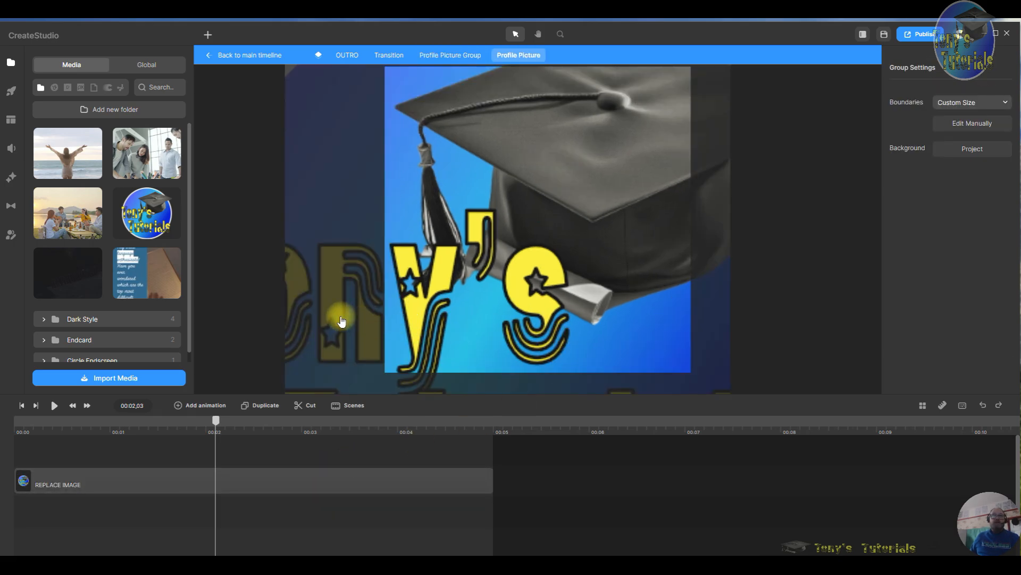
- Try to reposition and enlarge the logo image inside the profile picture frame
{"action": "left_click_drag", "start_coordinate": [341, 318], "coordinate": [470, 325]}
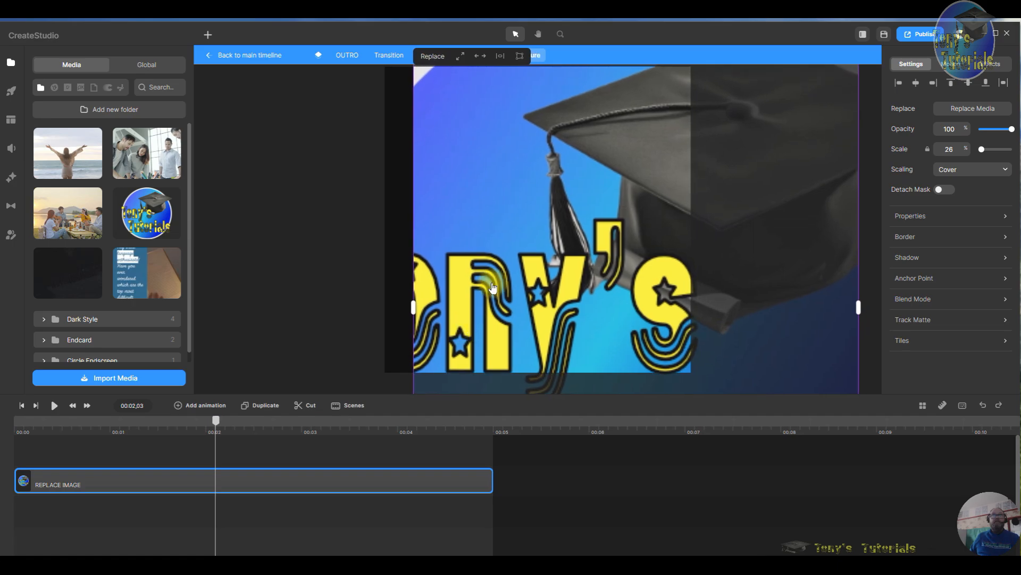
{"action": "left_click", "coordinate": [463, 56]}
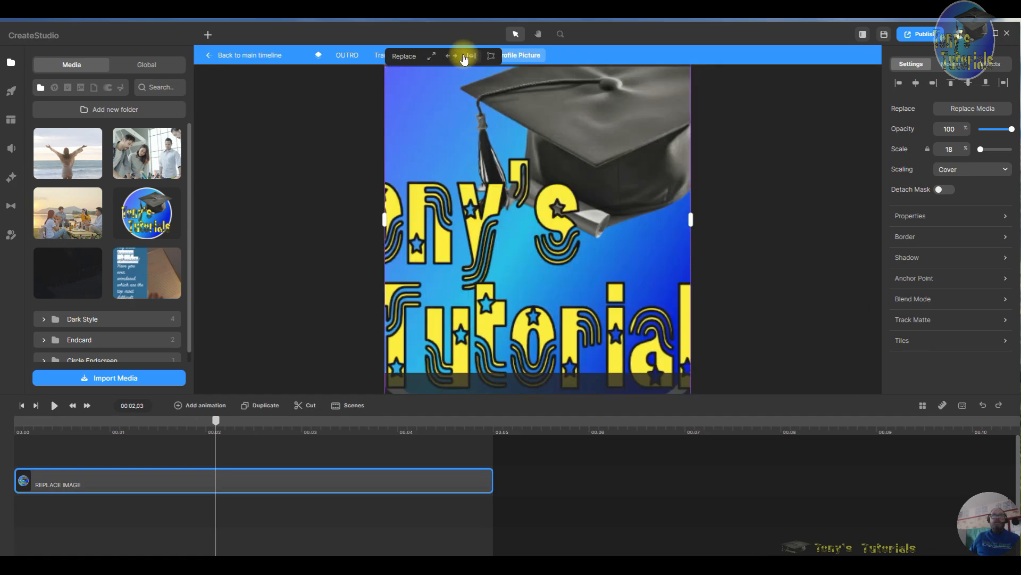
{"action": "left_click_drag", "start_coordinate": [449, 149], "coordinate": [479, 137]}
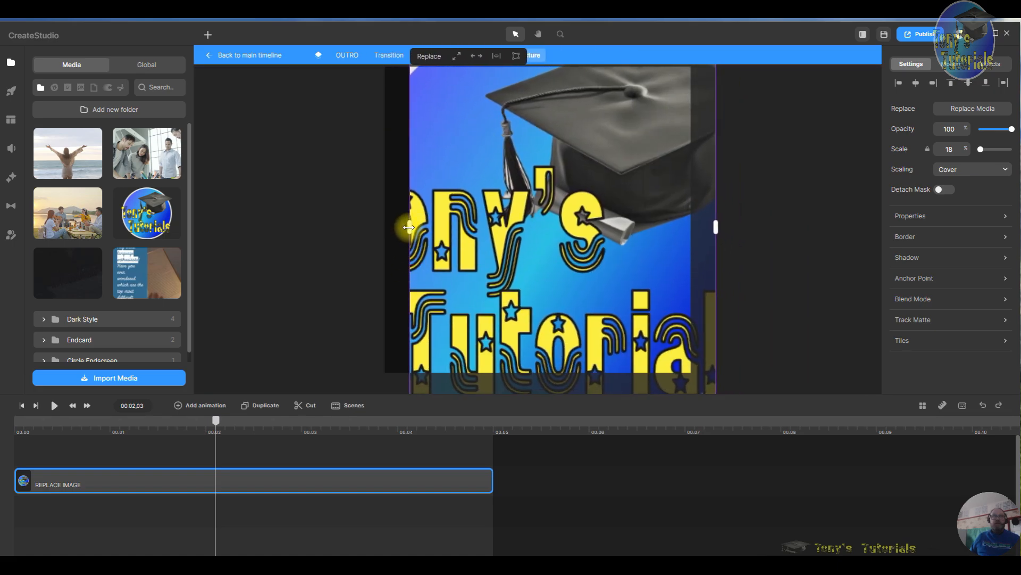
{"action": "left_click_drag", "start_coordinate": [409, 227], "coordinate": [196, 218]}
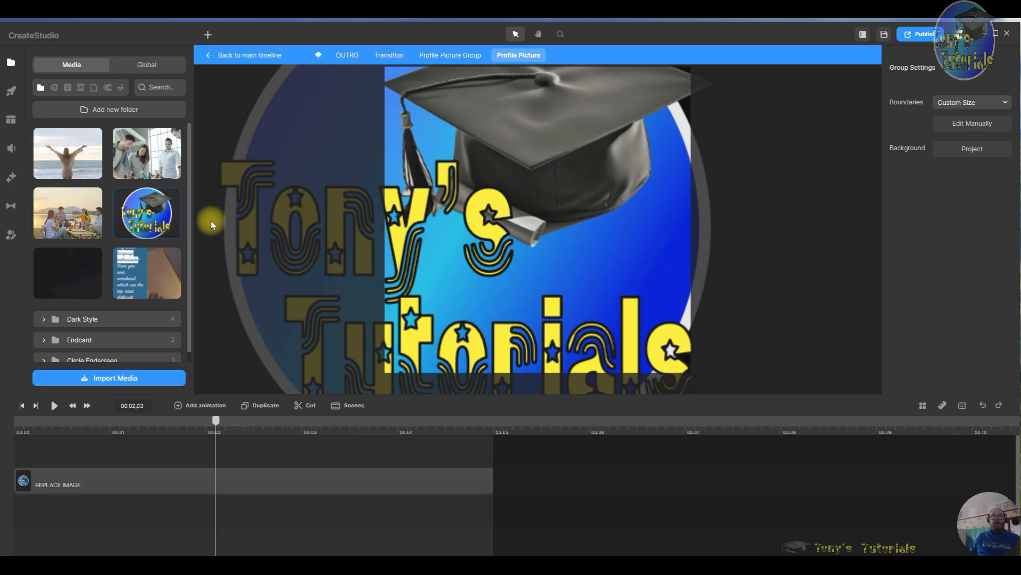
{"action": "left_click", "coordinate": [582, 229]}
{"action": "left_click_drag", "start_coordinate": [581, 228], "coordinate": [631, 289]}
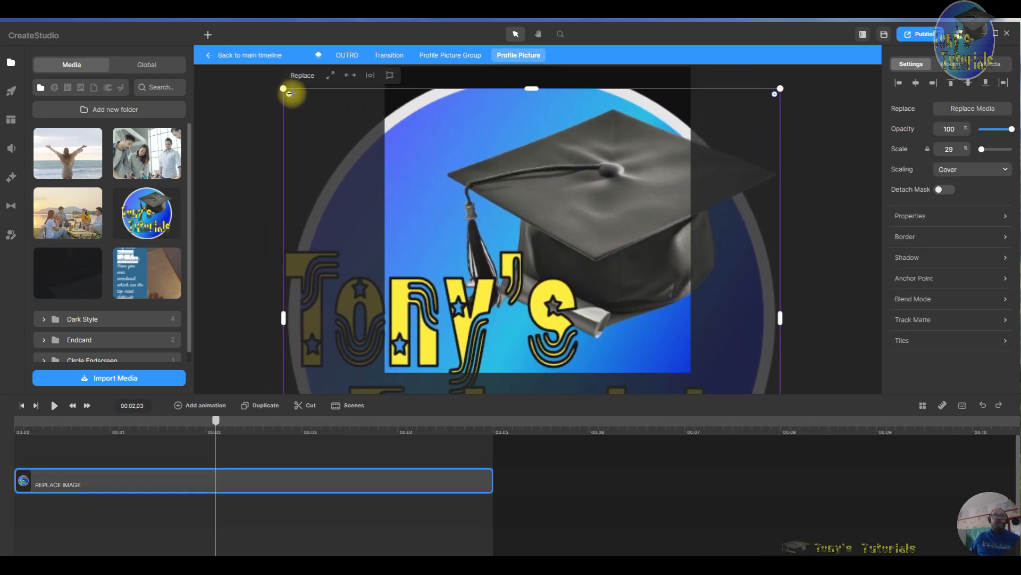
{"action": "left_click_drag", "start_coordinate": [282, 88], "coordinate": [725, 330]}
{"action": "left_click", "coordinate": [456, 136]}
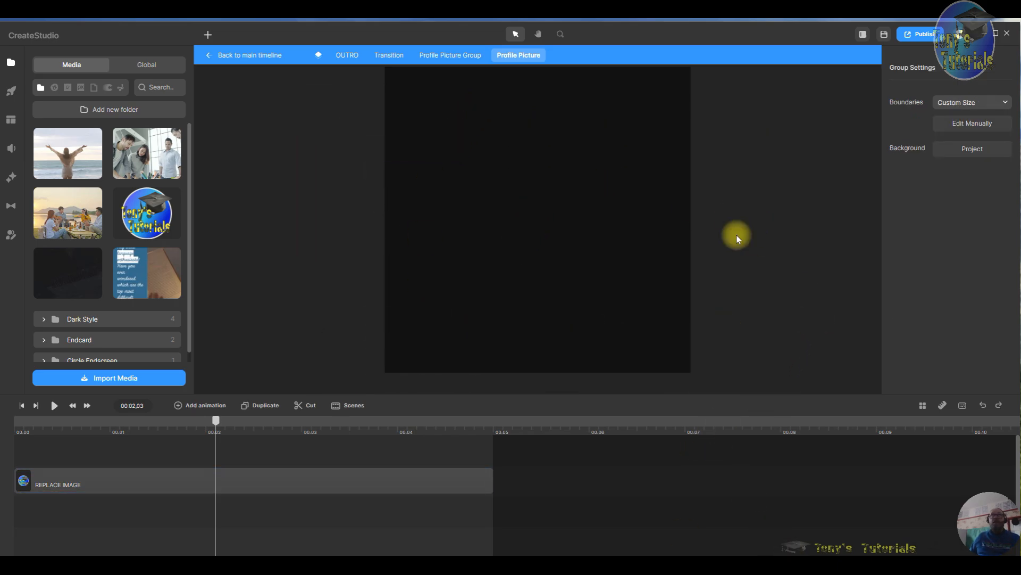
- Bring the logo back into the frame and scale it down to about 14%
{"action": "left_click", "coordinate": [560, 34]}
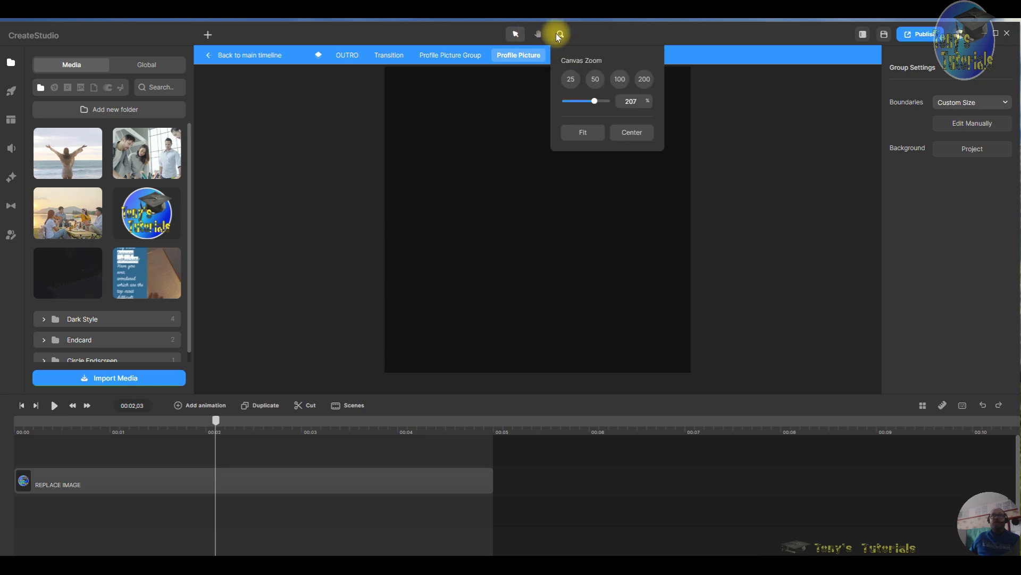
{"action": "left_click", "coordinate": [643, 80]}
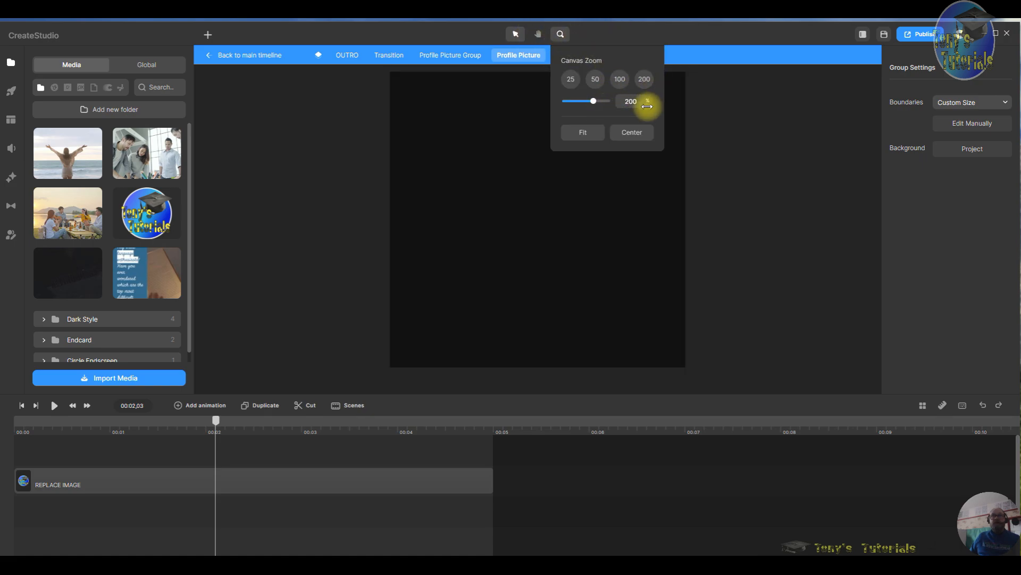
{"action": "left_click", "coordinate": [748, 89]}
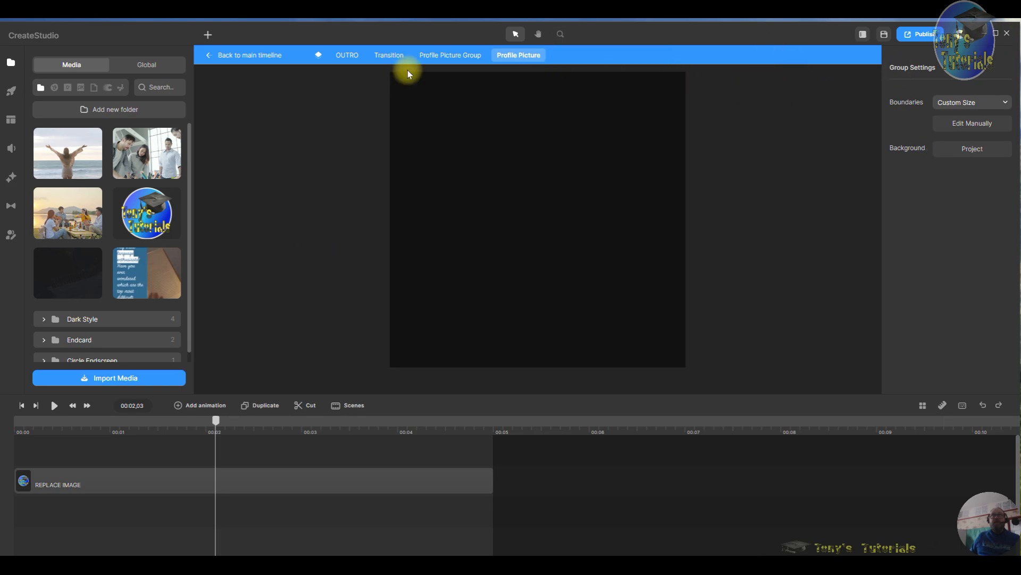
{"action": "left_click", "coordinate": [563, 37]}
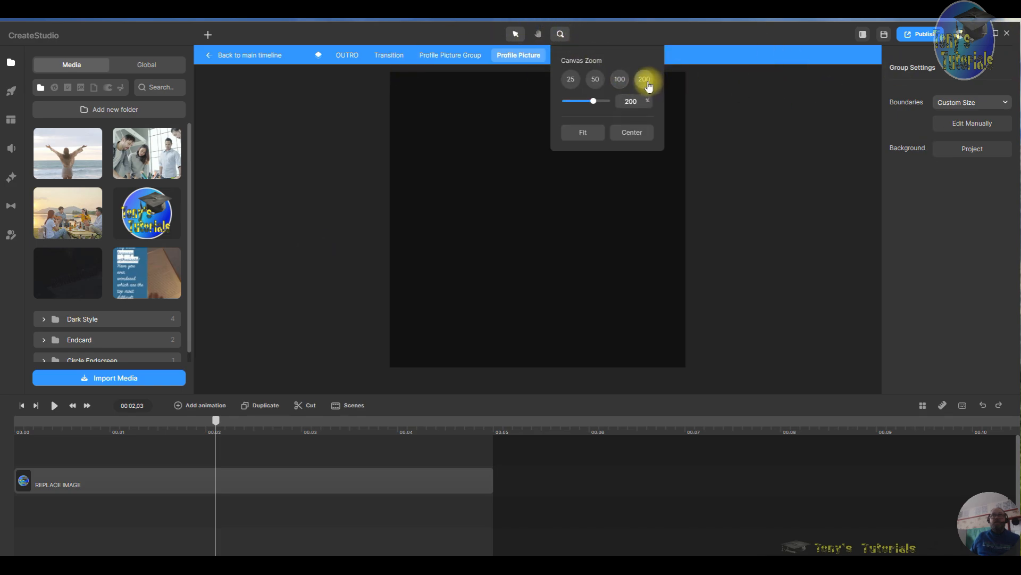
{"action": "mouse_move", "coordinate": [596, 105]}
{"action": "left_mouse_down"}
{"action": "mouse_move", "coordinate": [568, 100]}
{"action": "mouse_move", "coordinate": [576, 102]}
{"action": "left_mouse_up"}
{"action": "left_click_drag", "start_coordinate": [549, 342], "coordinate": [592, 38]}
{"action": "left_click", "coordinate": [568, 202]}
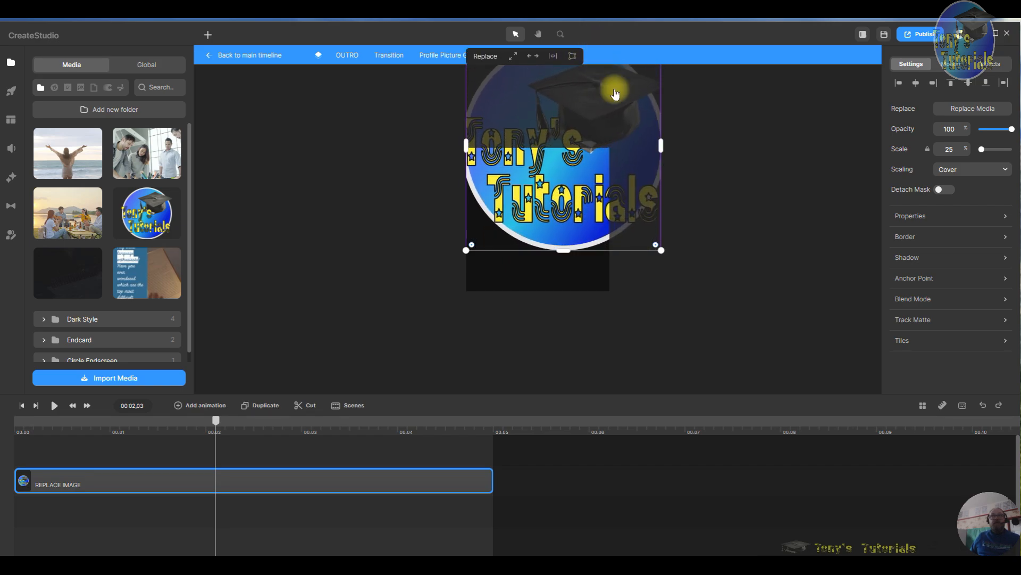
{"action": "left_click_drag", "start_coordinate": [655, 247], "coordinate": [542, 265]}
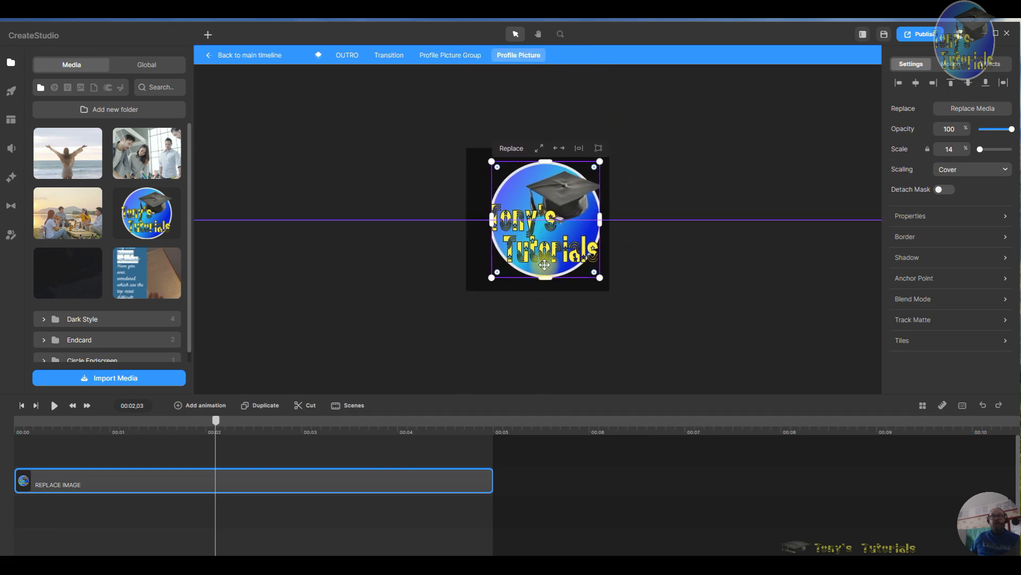
- Adjust the logo's size and position to fill the circular frame at about 13% scale
{"action": "left_click", "coordinate": [563, 34]}
{"action": "left_click", "coordinate": [596, 132]}
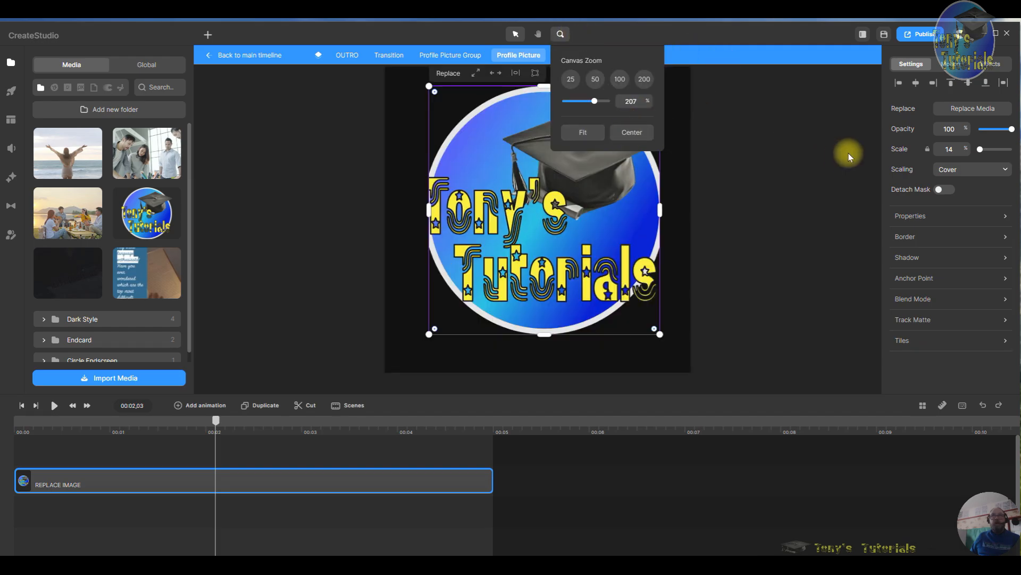
{"action": "left_click", "coordinate": [839, 222]}
{"action": "left_click", "coordinate": [562, 238]}
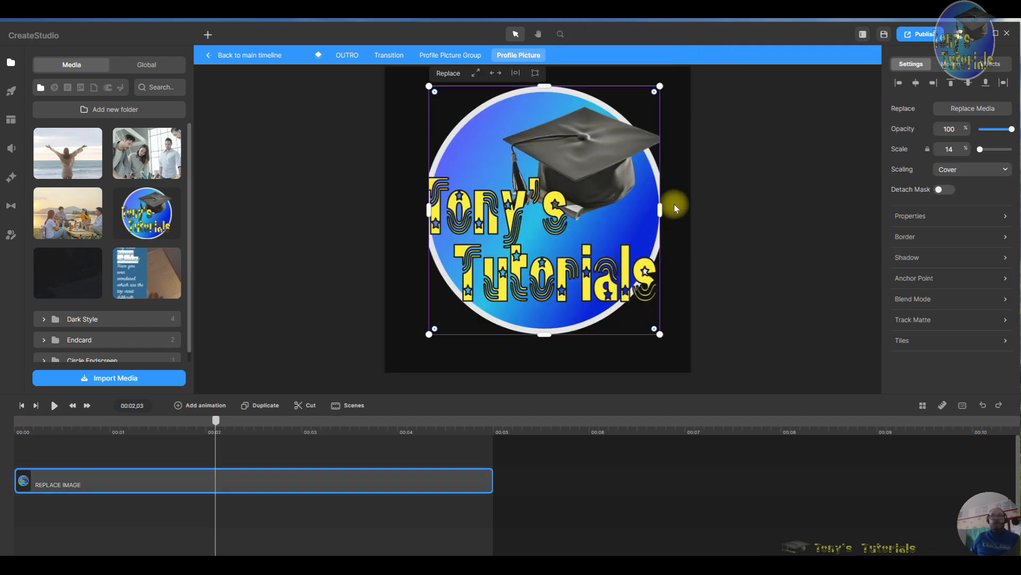
{"action": "left_click_drag", "start_coordinate": [663, 210], "coordinate": [680, 210]}
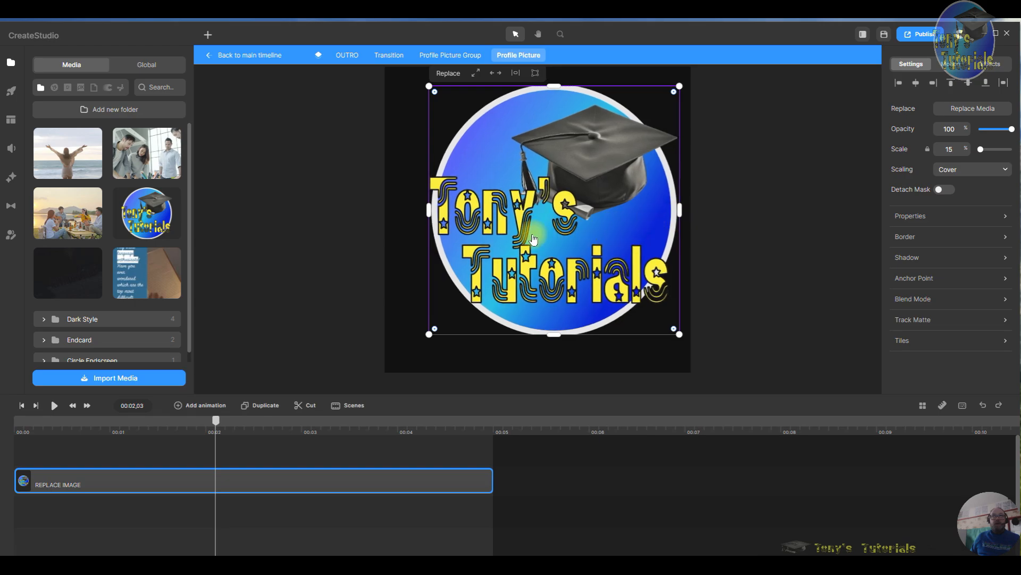
{"action": "left_click_drag", "start_coordinate": [431, 210], "coordinate": [422, 210]}
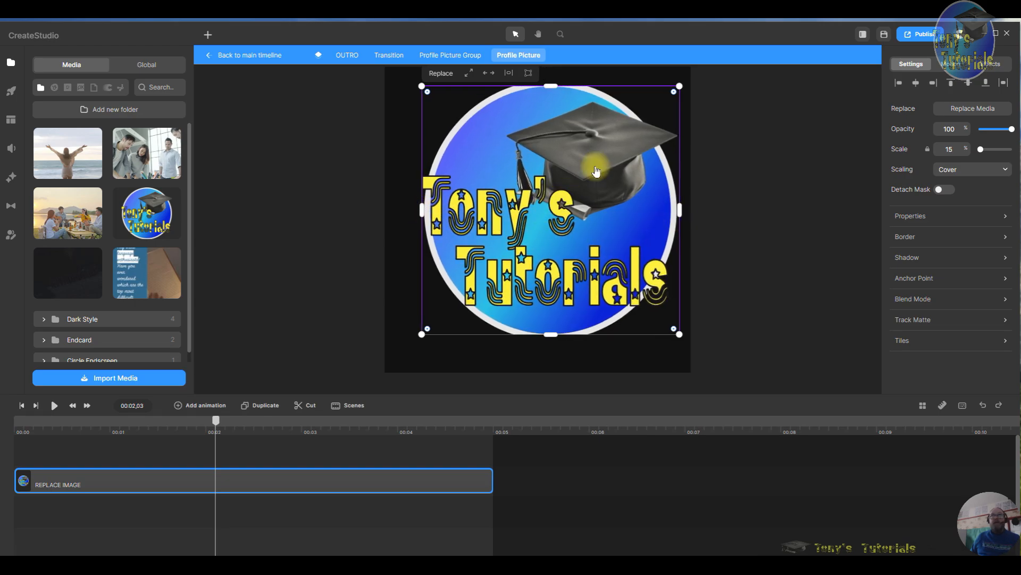
{"action": "mouse_move", "coordinate": [549, 84]}
{"action": "left_mouse_down"}
{"action": "mouse_move", "coordinate": [547, 100]}
{"action": "mouse_move", "coordinate": [547, 51]}
{"action": "mouse_move", "coordinate": [548, 70]}
{"action": "left_mouse_up"}
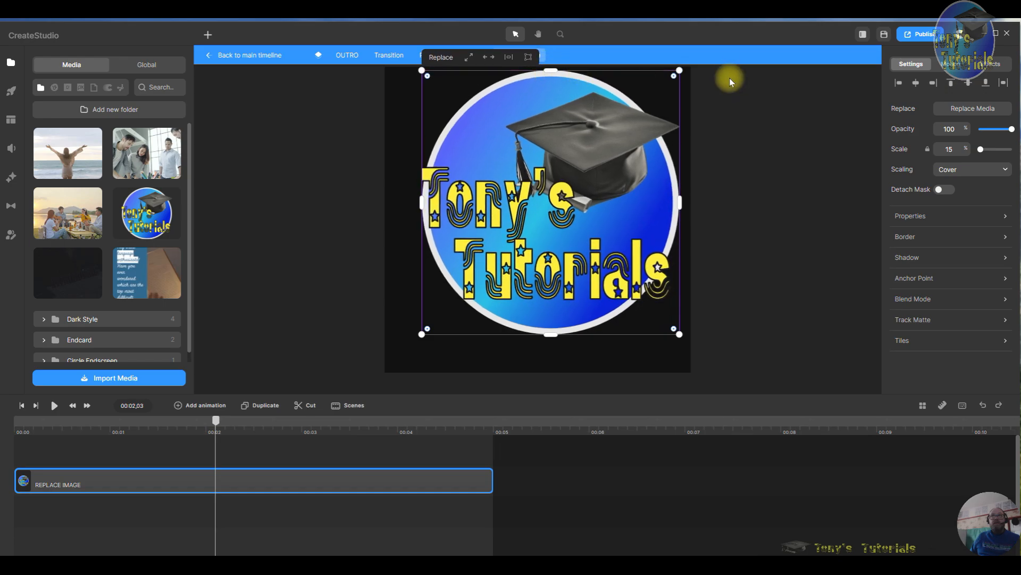
{"action": "left_click_drag", "start_coordinate": [680, 71], "coordinate": [645, 106]}
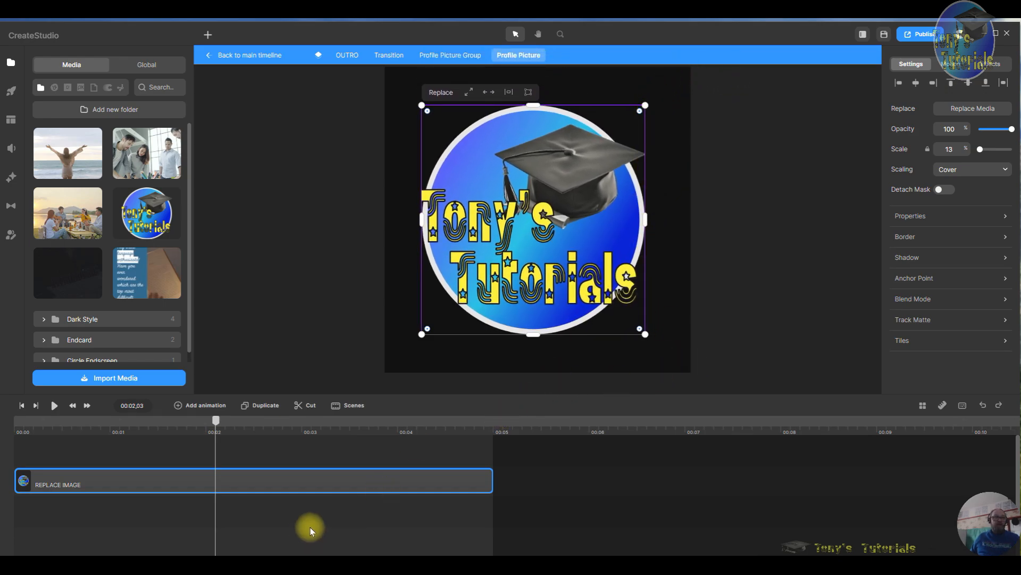
- Play the profile picture layer back from the start to check the logo
{"action": "left_click_drag", "start_coordinate": [214, 423], "coordinate": [3, 412]}
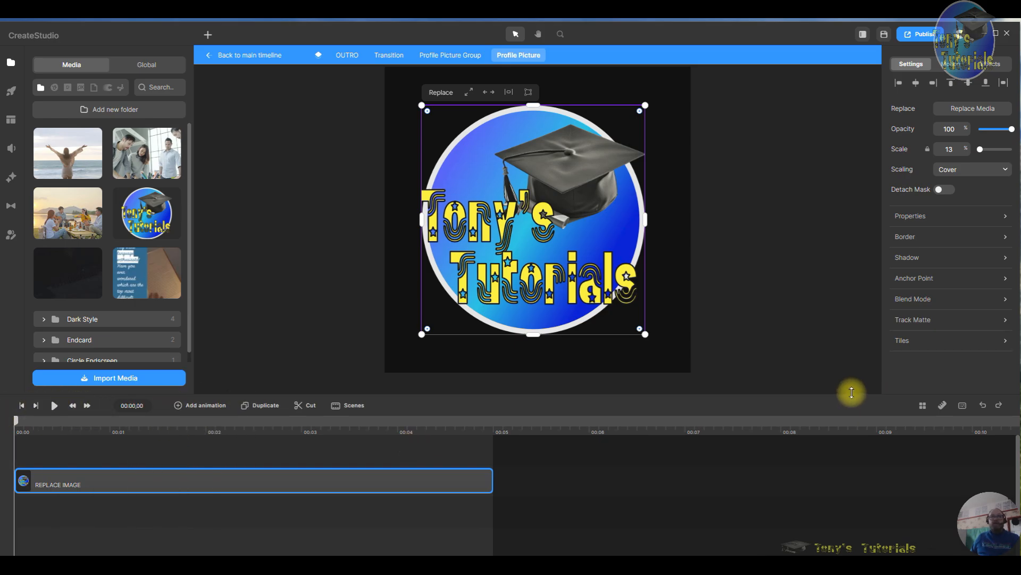
{"action": "left_click", "coordinate": [509, 92]}
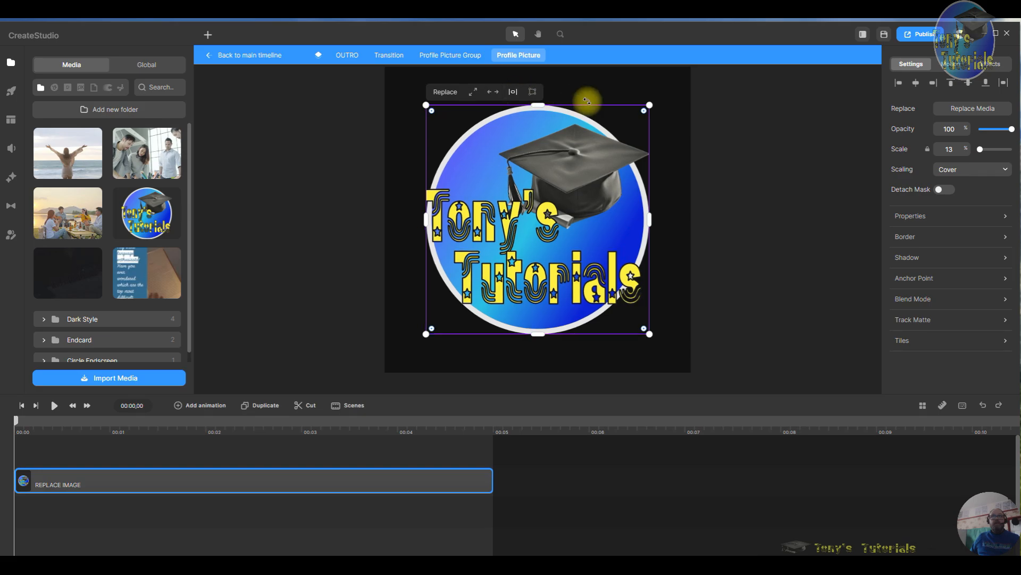
{"action": "left_click", "coordinate": [53, 409]}
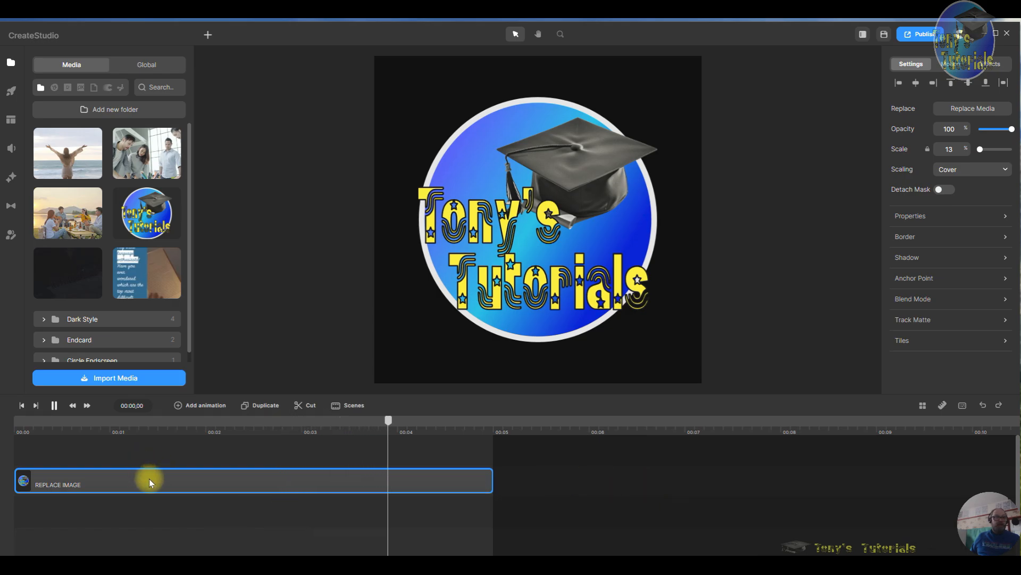
- Leave the nested groups and return to the main timeline with the outro clip
{"action": "double_click", "coordinate": [186, 480]}
{"action": "right_click", "coordinate": [188, 480]}
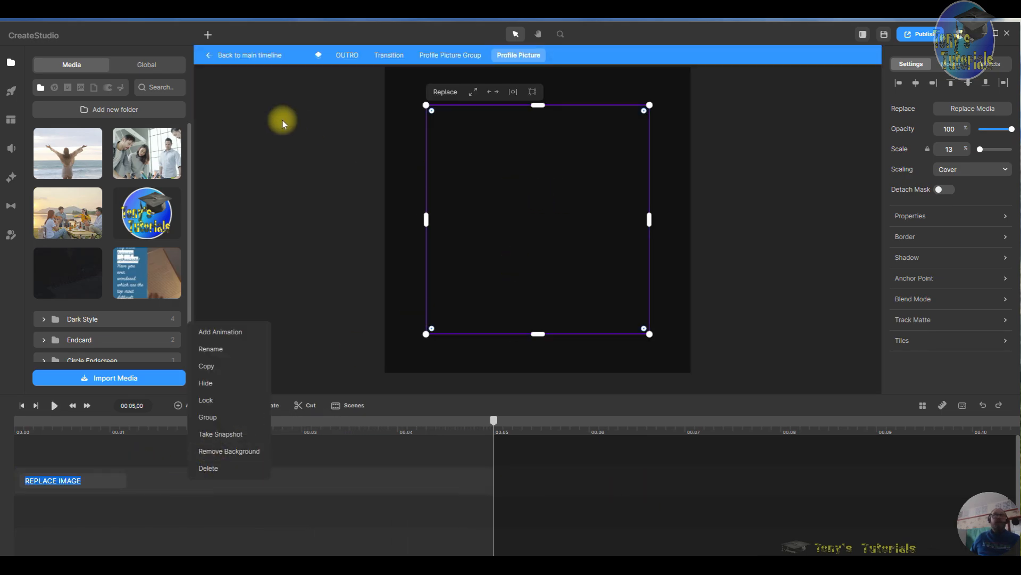
{"action": "left_click", "coordinate": [349, 55]}
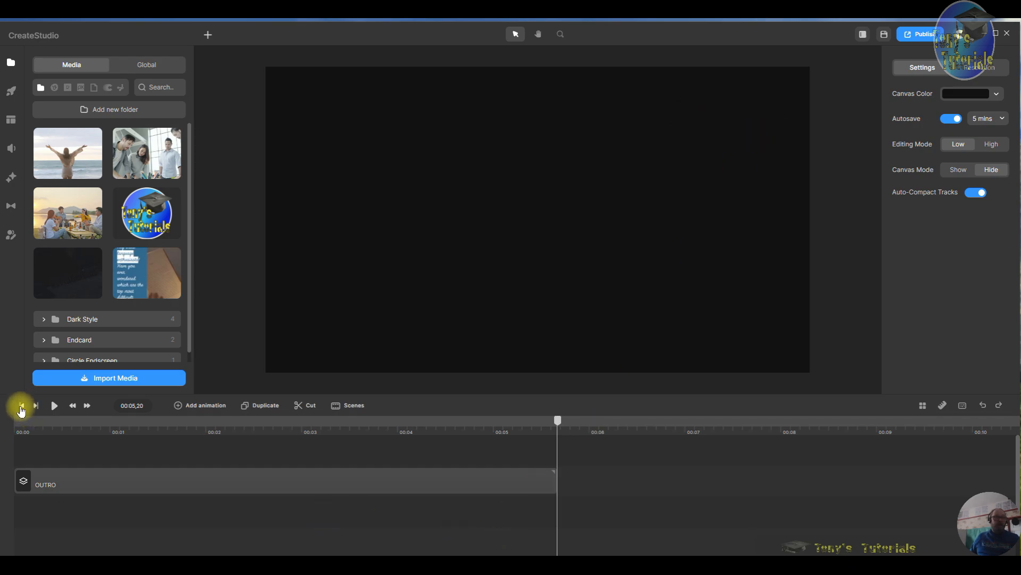
- Play the outro from the start to preview the logo in its frame
{"action": "left_click", "coordinate": [21, 406]}
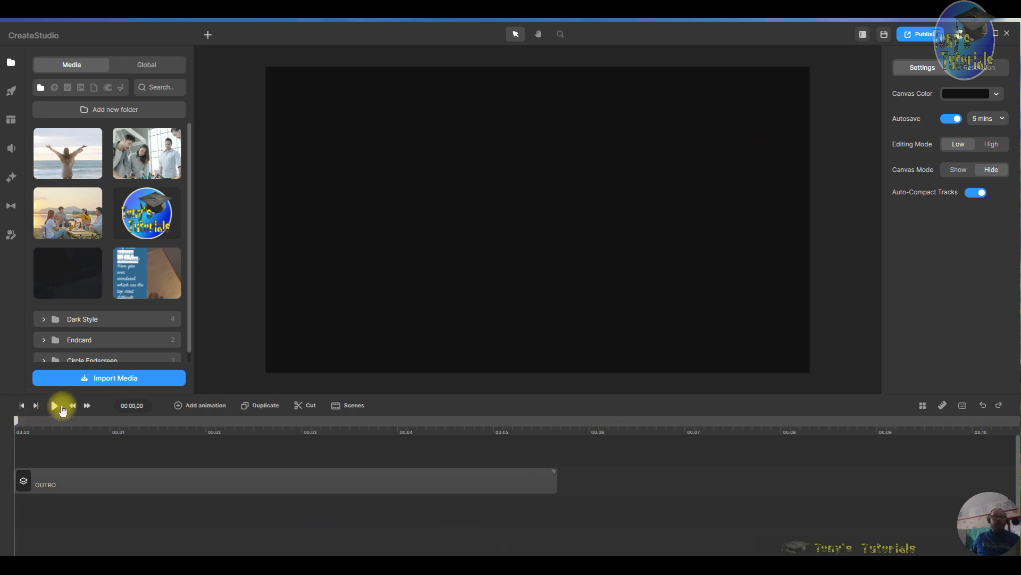
{"action": "left_click", "coordinate": [59, 407]}
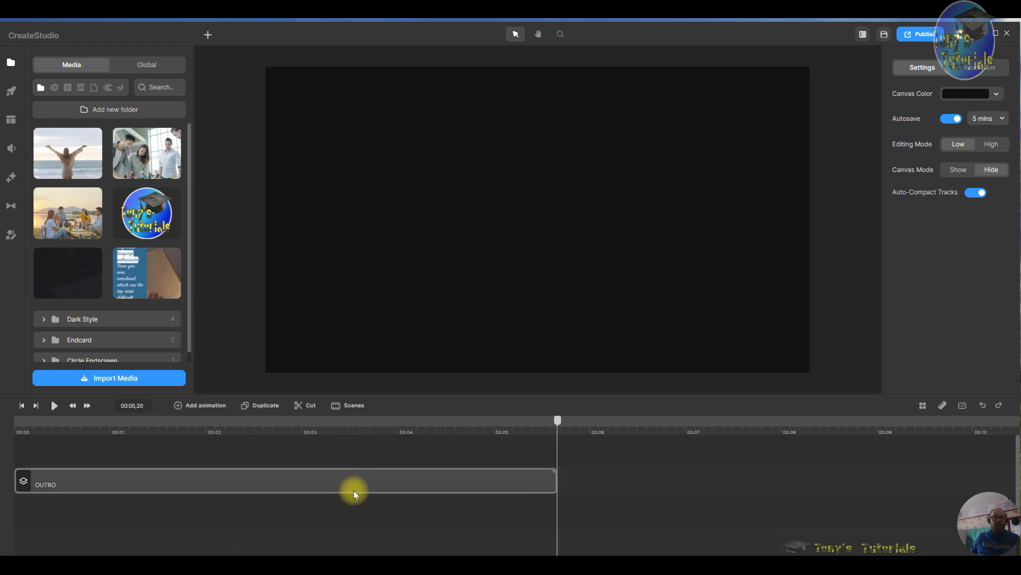
- Open the OUTRO group and drill down through Transition and Profile Picture Group into the Profile Picture layer
{"action": "left_click", "coordinate": [353, 491]}
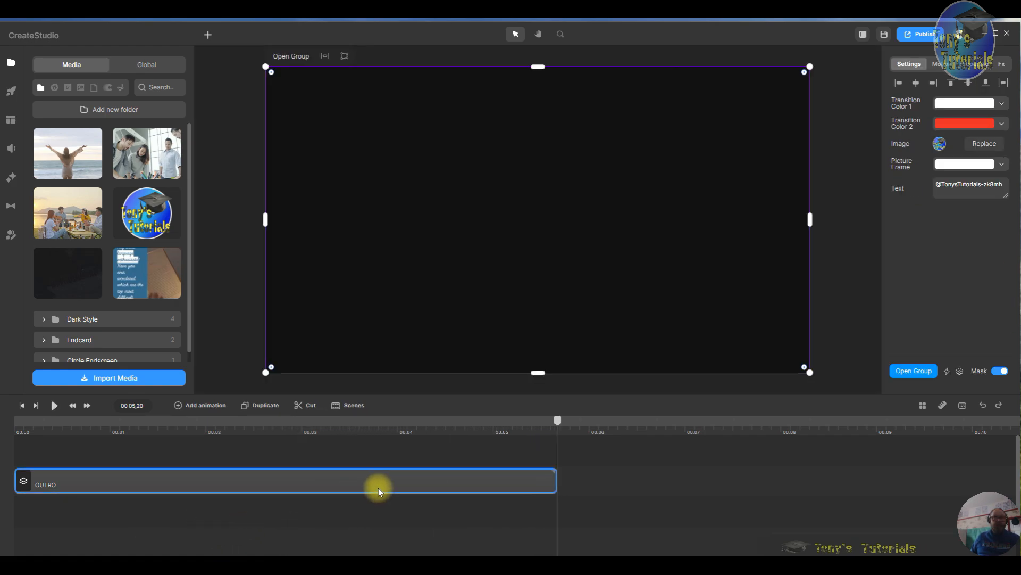
{"action": "double_click", "coordinate": [388, 477]}
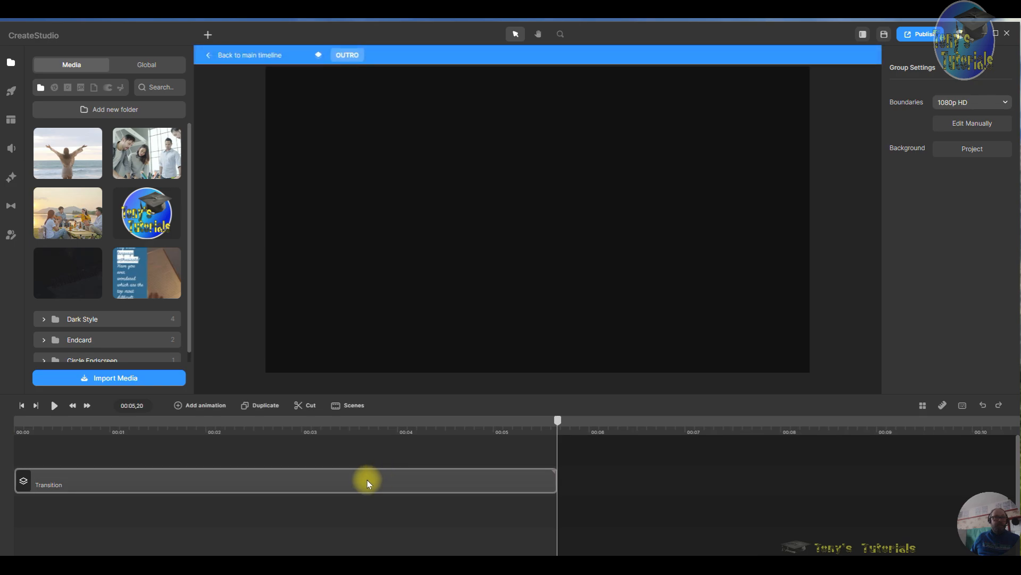
{"action": "left_click", "coordinate": [369, 478]}
{"action": "double_click", "coordinate": [369, 478]}
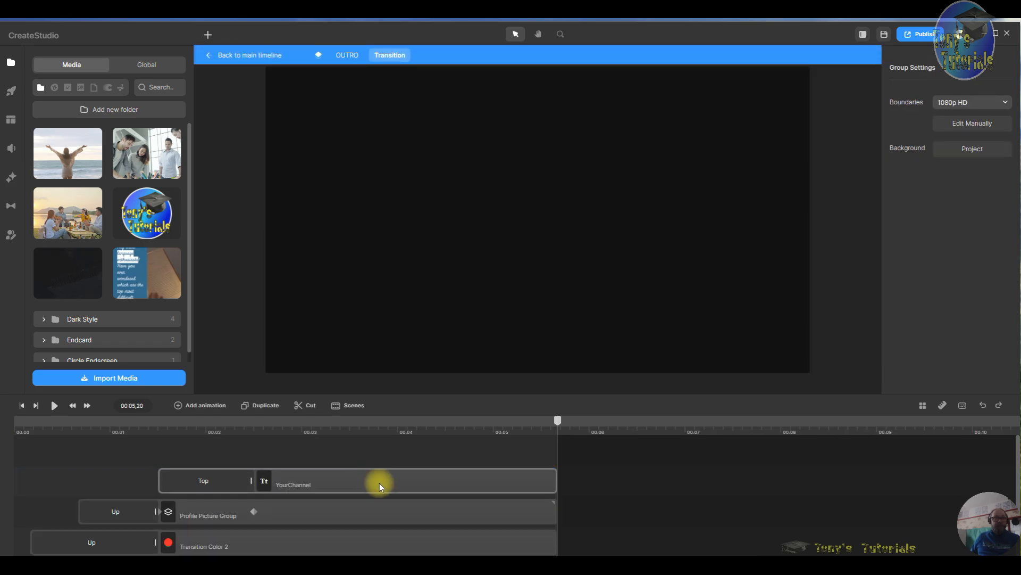
{"action": "left_click", "coordinate": [379, 483]}
{"action": "double_click", "coordinate": [357, 512]}
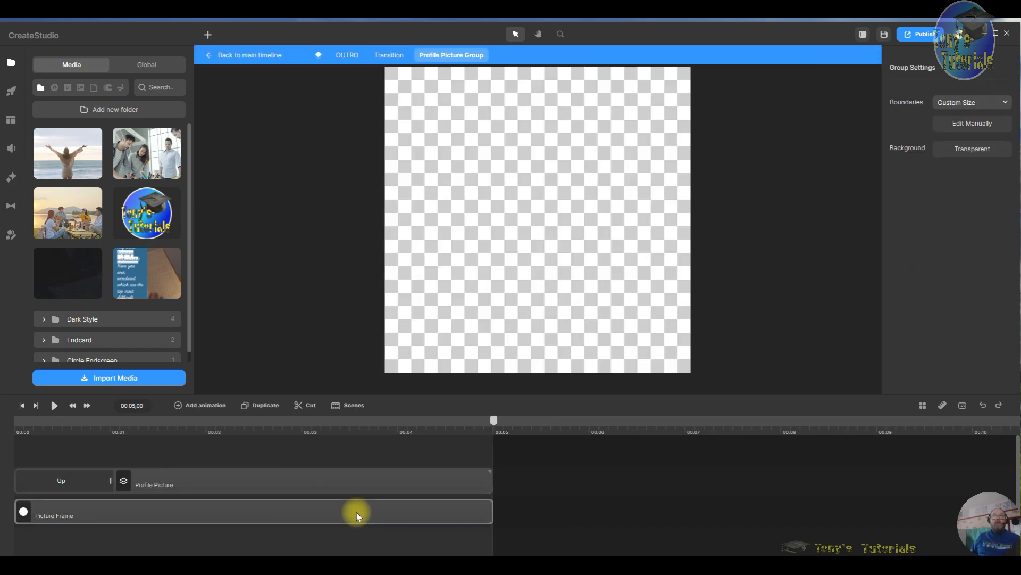
{"action": "double_click", "coordinate": [339, 491]}
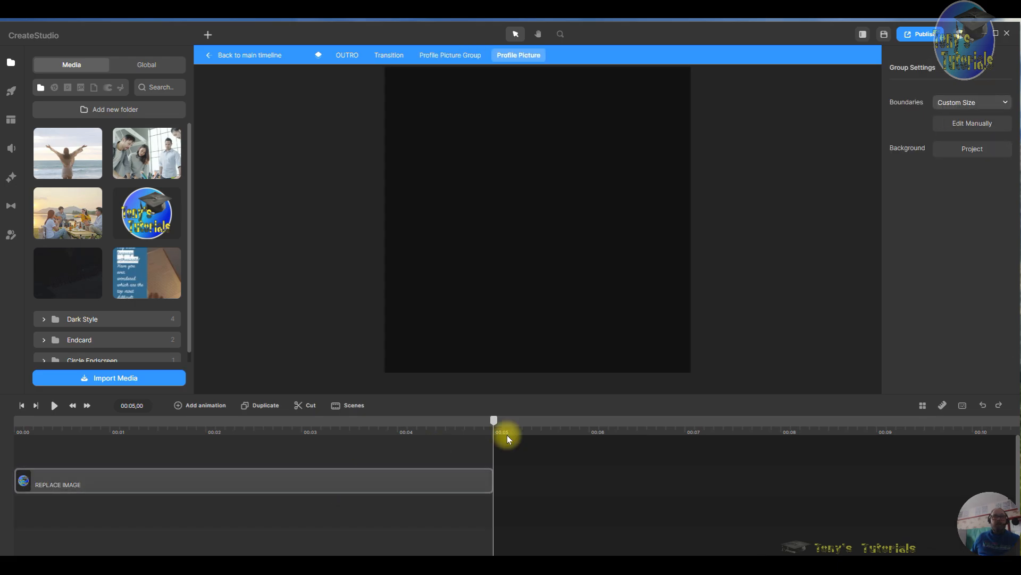
- Resize and reposition the logo so it fills the circular frame at about 18% scale
{"action": "left_click_drag", "start_coordinate": [490, 424], "coordinate": [336, 410]}
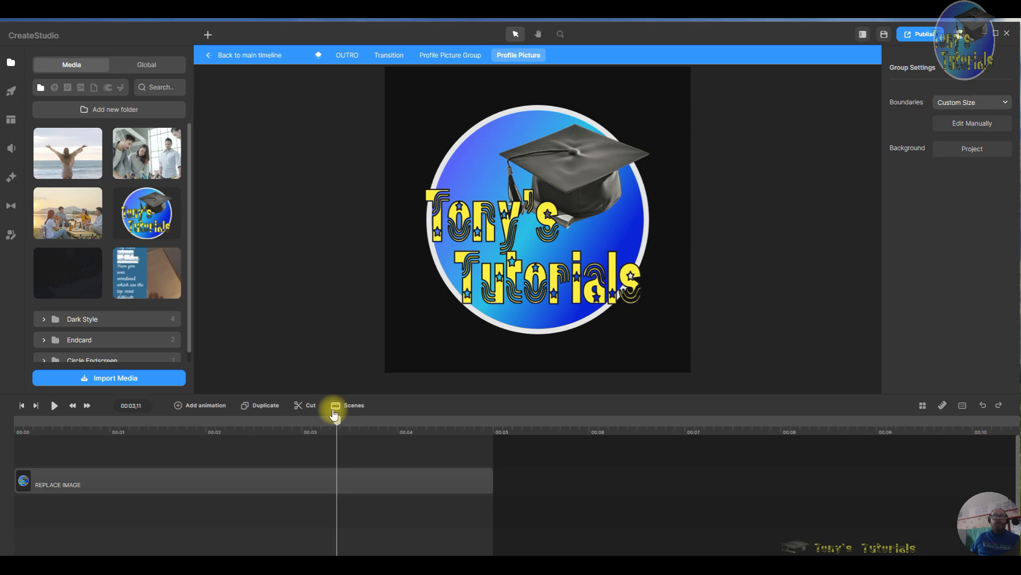
{"action": "left_click", "coordinate": [485, 258]}
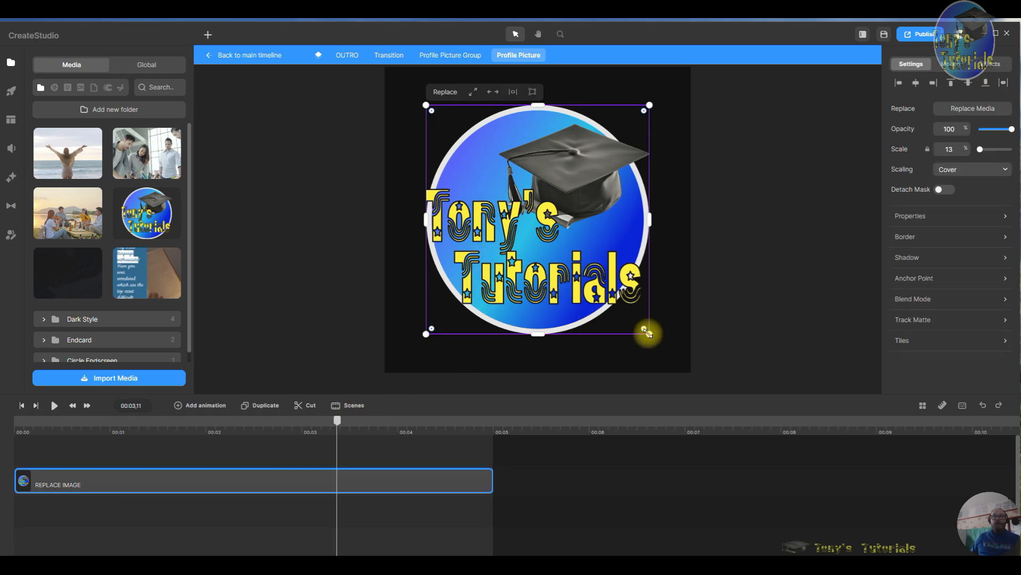
{"action": "left_click", "coordinate": [473, 92]}
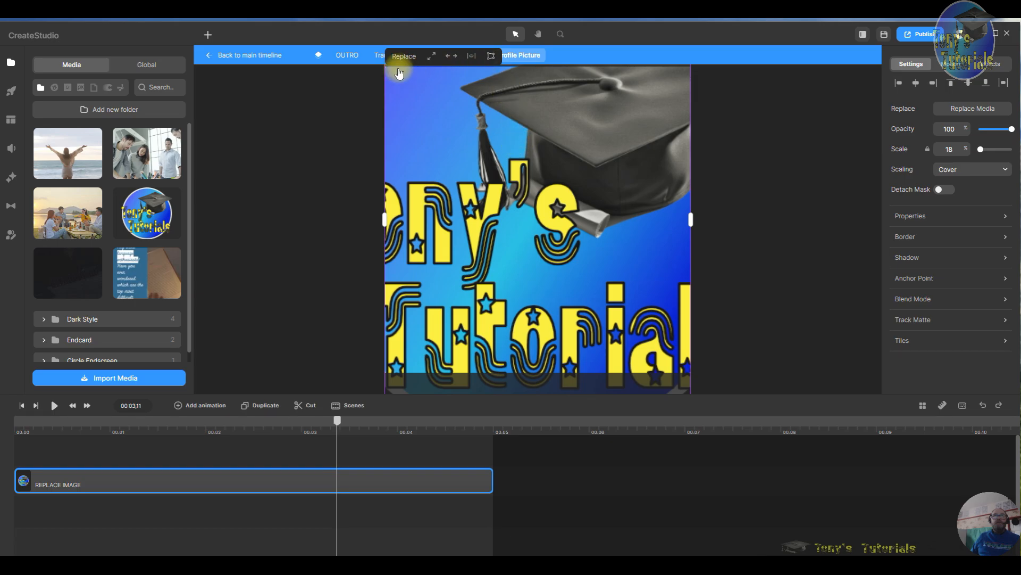
{"action": "left_click", "coordinate": [456, 58]}
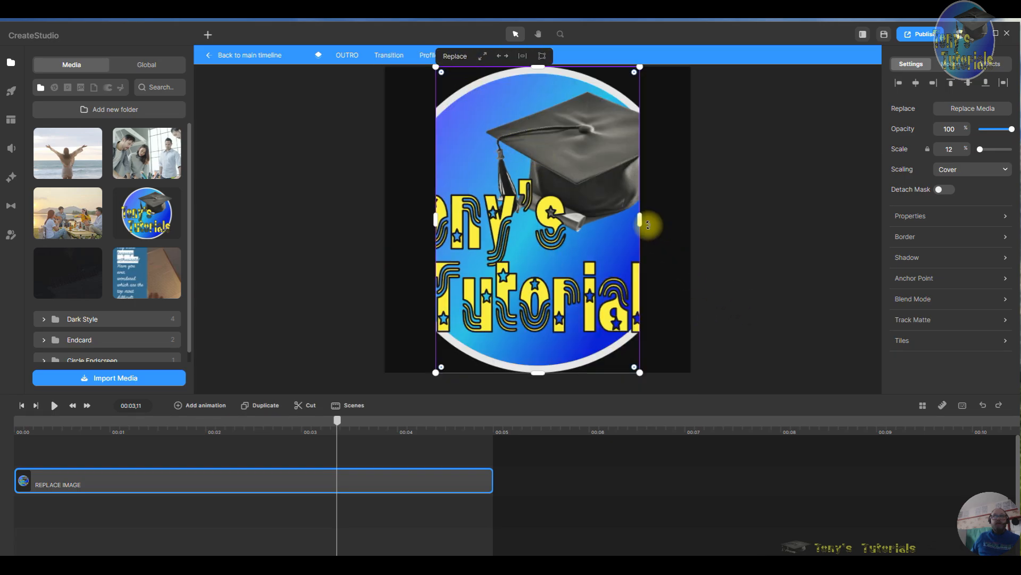
{"action": "left_click_drag", "start_coordinate": [640, 222], "coordinate": [817, 244]}
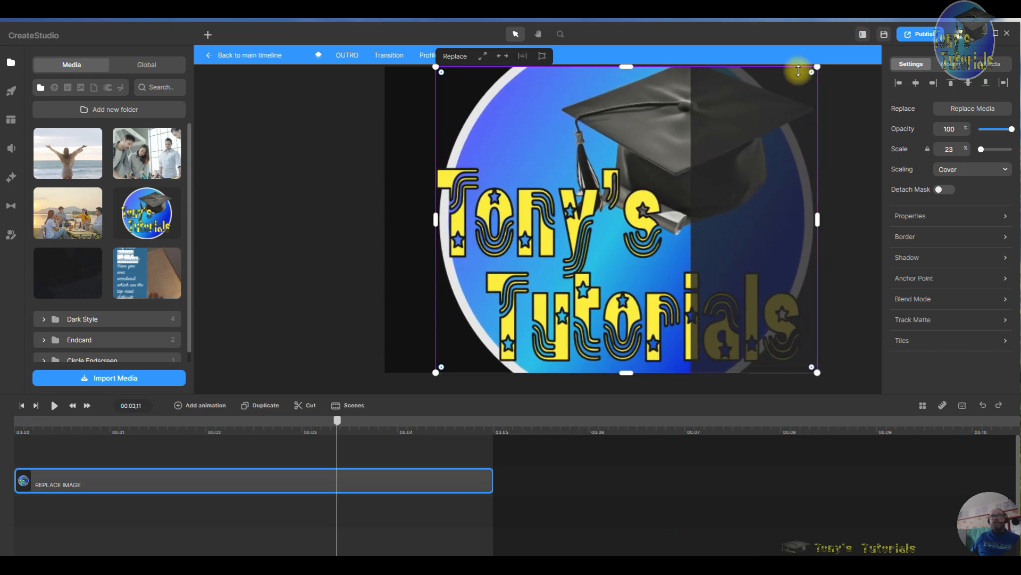
{"action": "left_click_drag", "start_coordinate": [816, 65], "coordinate": [674, 180]}
{"action": "left_click_drag", "start_coordinate": [565, 178], "coordinate": [555, 118]}
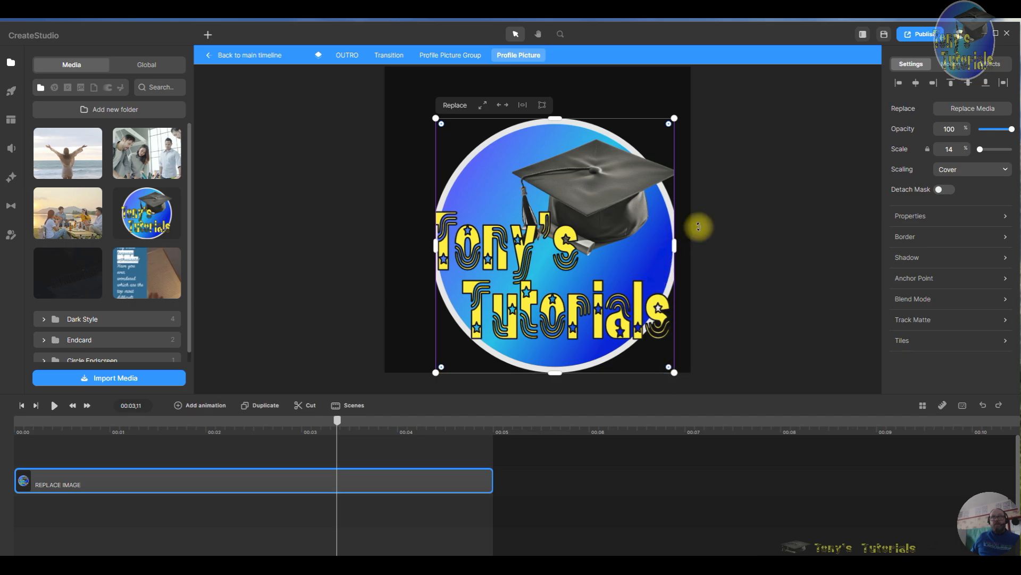
{"action": "left_click_drag", "start_coordinate": [676, 244], "coordinate": [689, 243]}
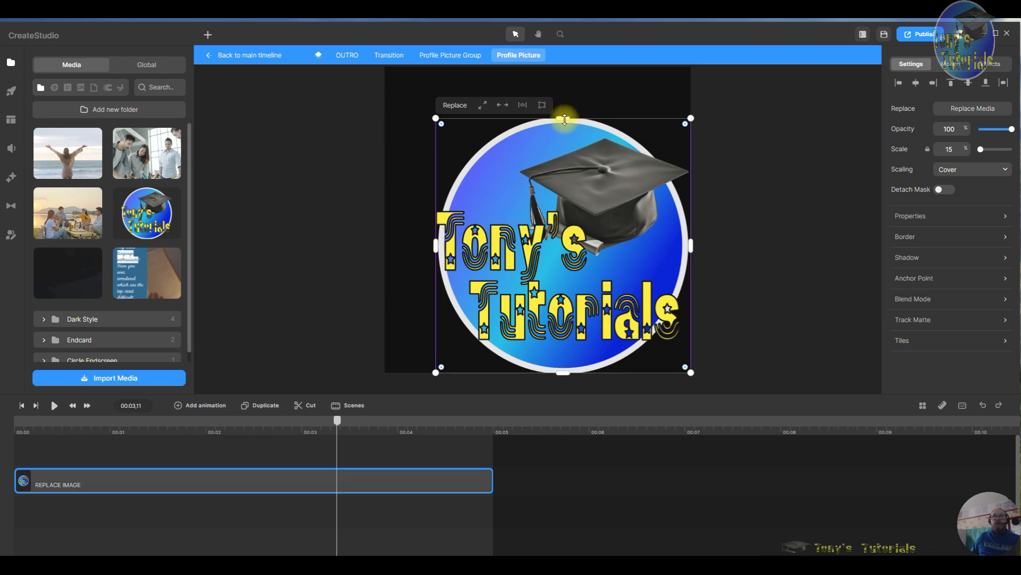
{"action": "left_click_drag", "start_coordinate": [565, 118], "coordinate": [563, 102]}
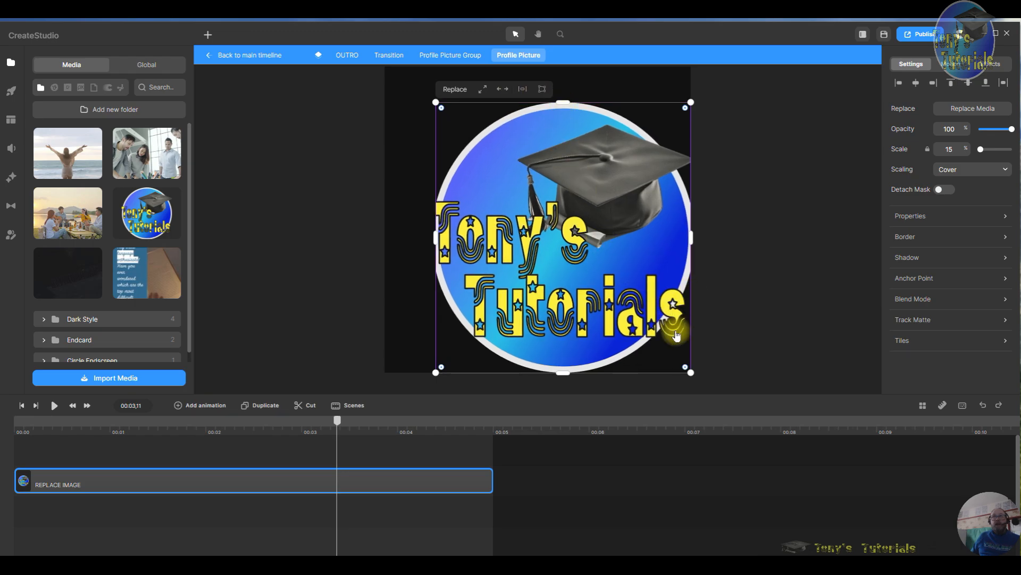
{"action": "left_click_drag", "start_coordinate": [691, 371], "coordinate": [666, 355]}
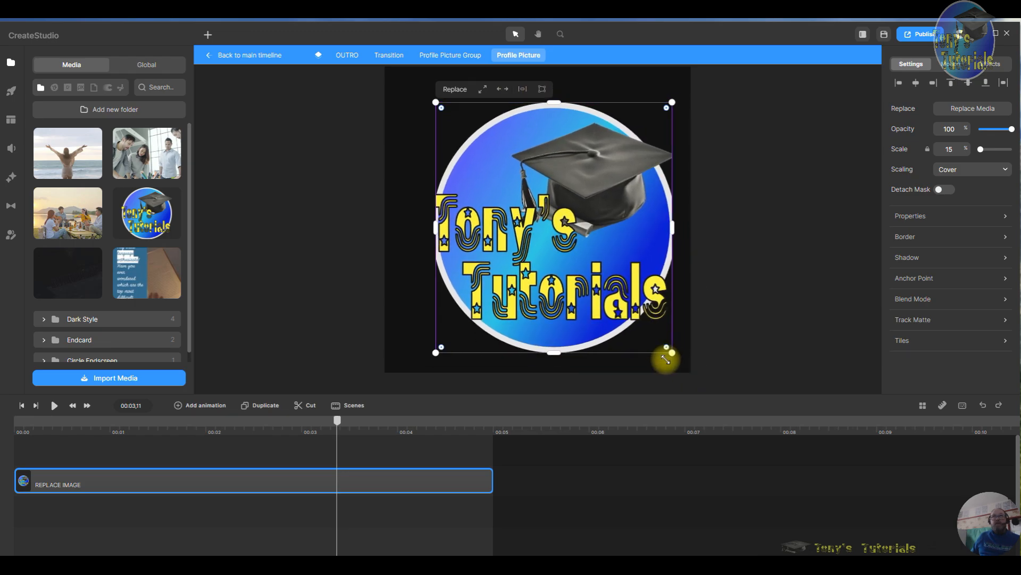
{"action": "left_click_drag", "start_coordinate": [616, 290], "coordinate": [566, 256]}
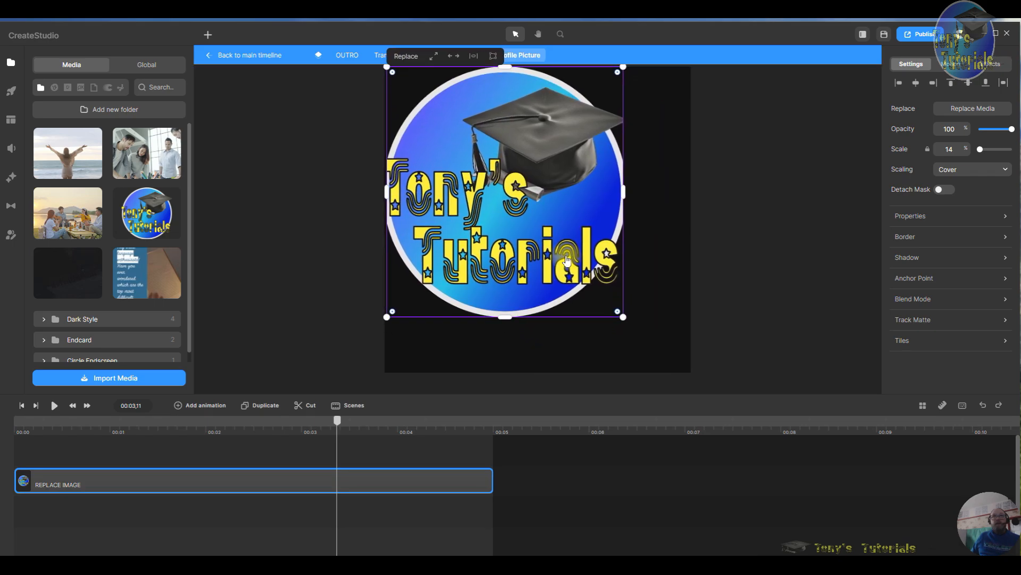
{"action": "mouse_move", "coordinate": [619, 197]}
{"action": "left_mouse_down"}
{"action": "mouse_move", "coordinate": [650, 198]}
{"action": "mouse_move", "coordinate": [634, 195]}
{"action": "left_mouse_up"}
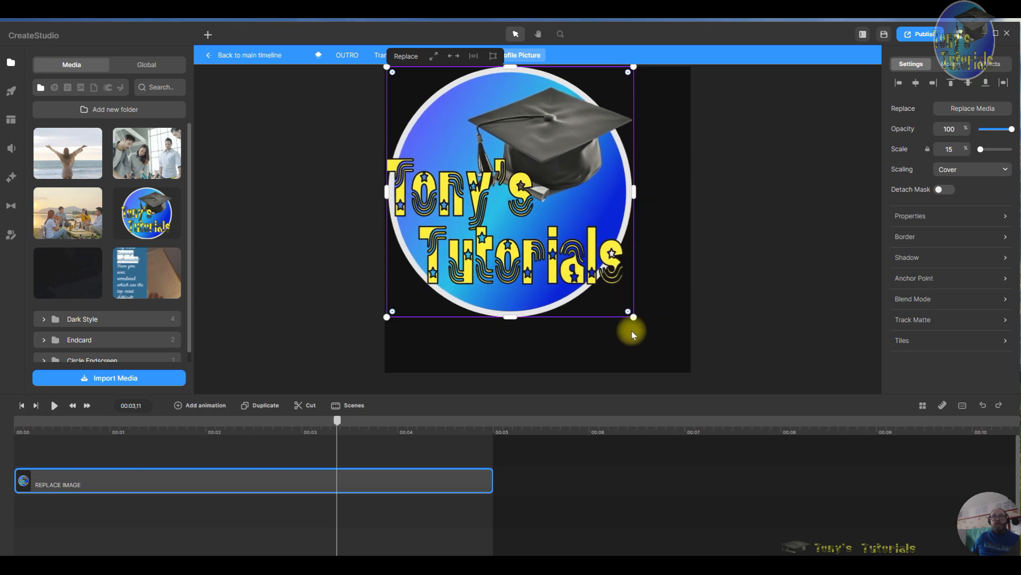
{"action": "left_click_drag", "start_coordinate": [634, 318], "coordinate": [689, 372]}
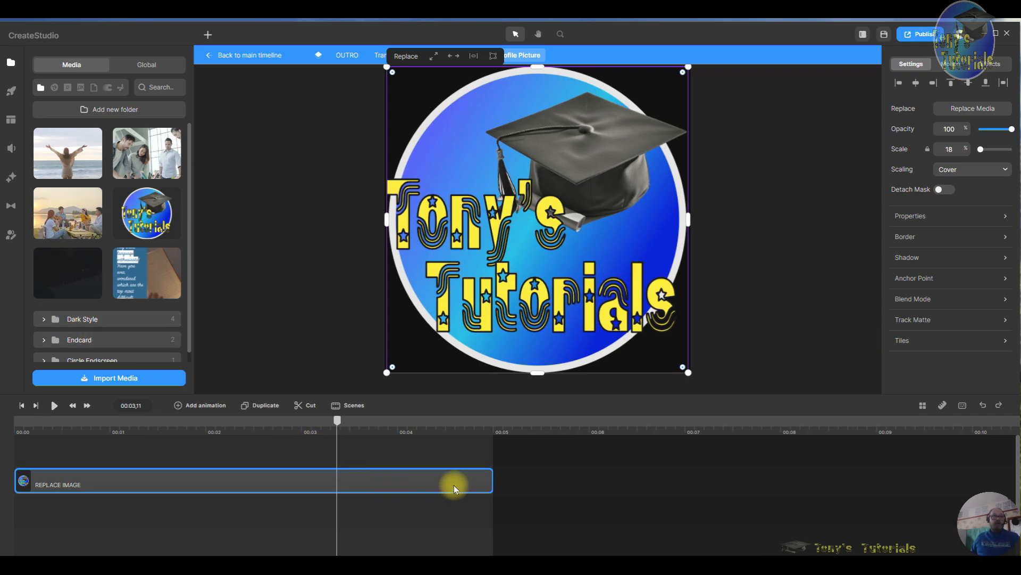
- Return to the main timeline and delete the OUTRO clip
{"action": "left_click", "coordinate": [260, 58]}
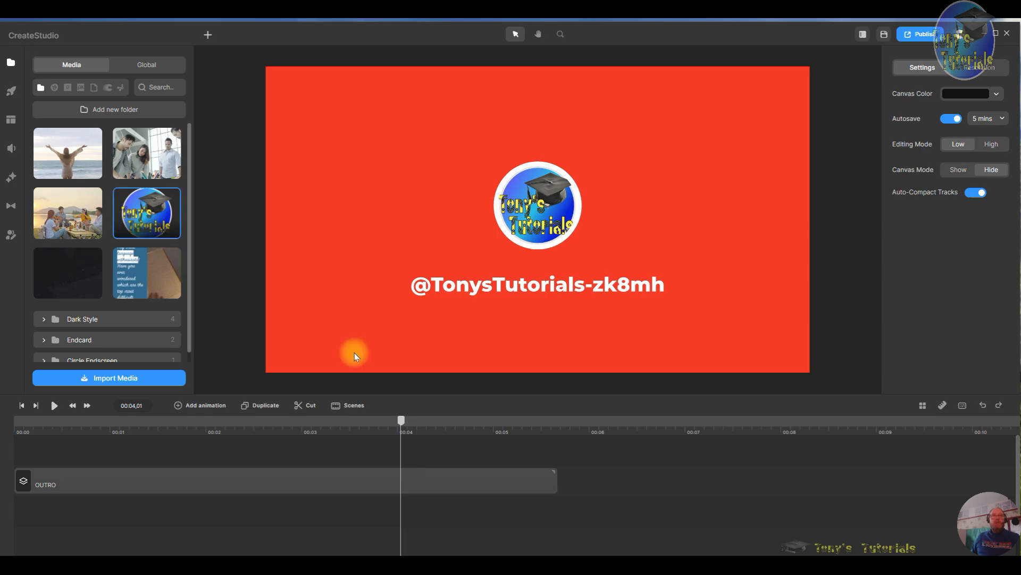
{"action": "left_click_drag", "start_coordinate": [404, 425], "coordinate": [503, 447]}
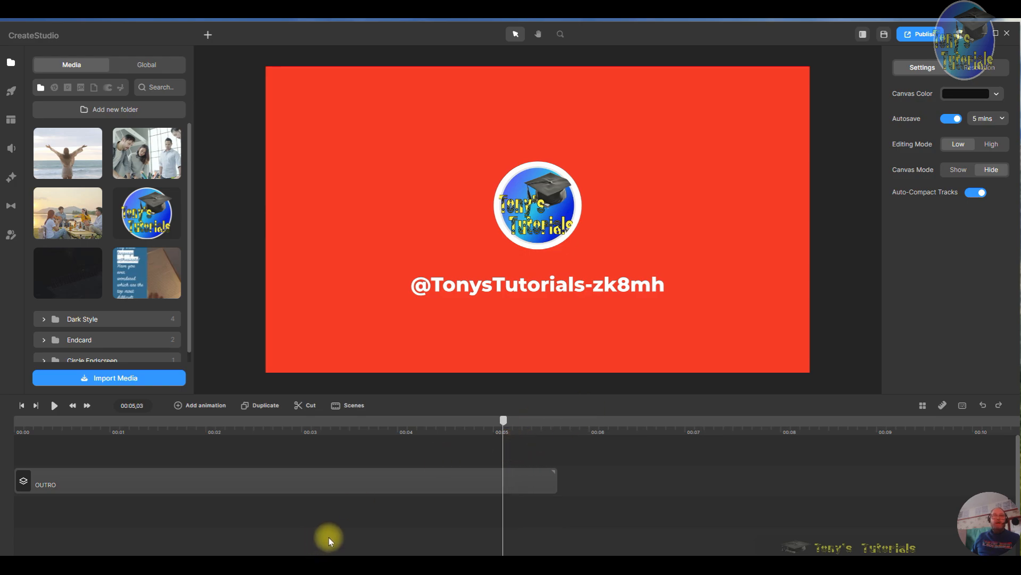
{"action": "left_click", "coordinate": [382, 481]}
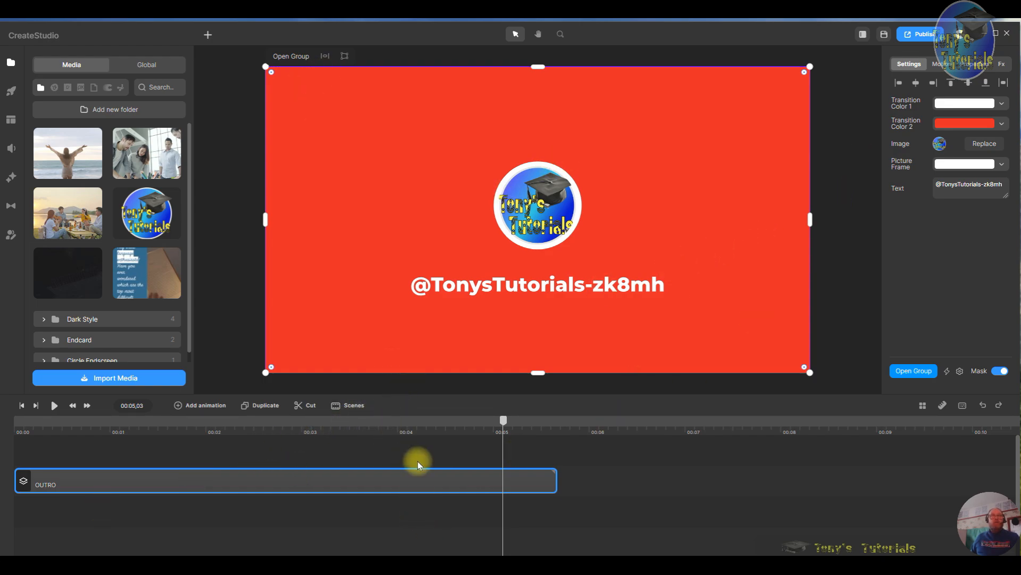
{"action": "right_click", "coordinate": [244, 488]}
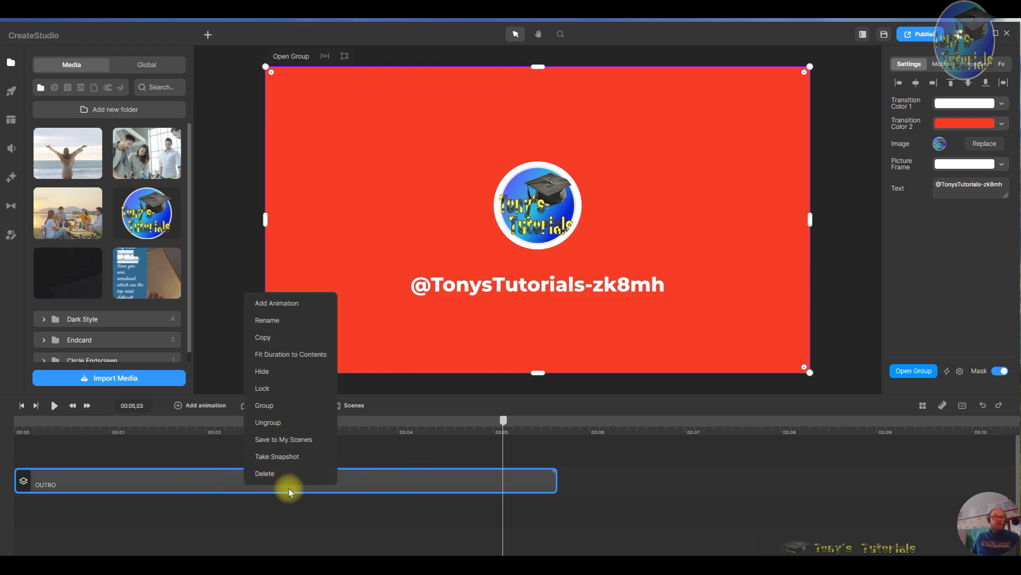
{"action": "left_click", "coordinate": [292, 473]}
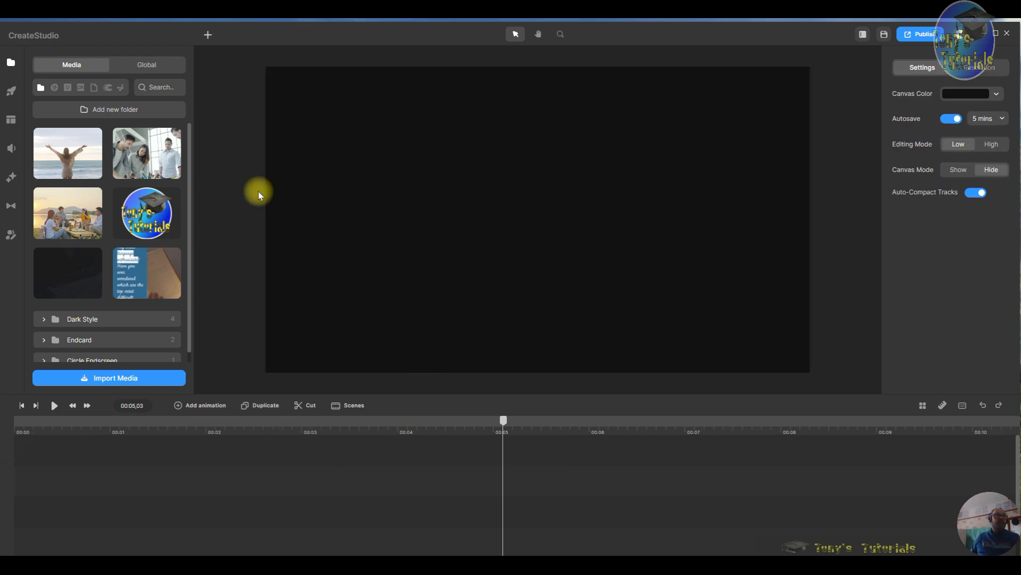
- Add the Minimalistic end-screen template to the timeline and move it to the start
{"action": "left_click", "coordinate": [13, 95]}
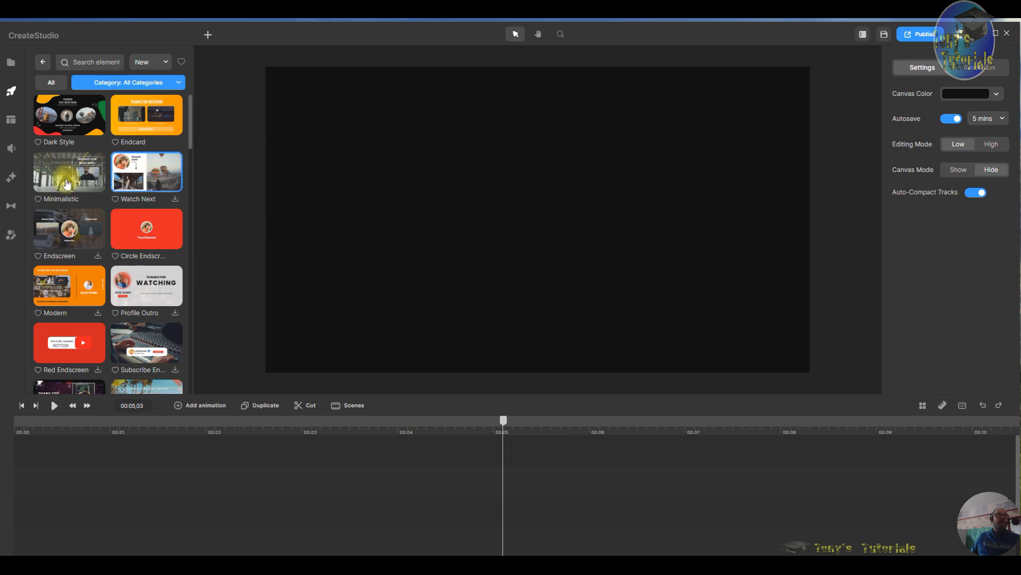
{"action": "left_click_drag", "start_coordinate": [66, 178], "coordinate": [512, 216]}
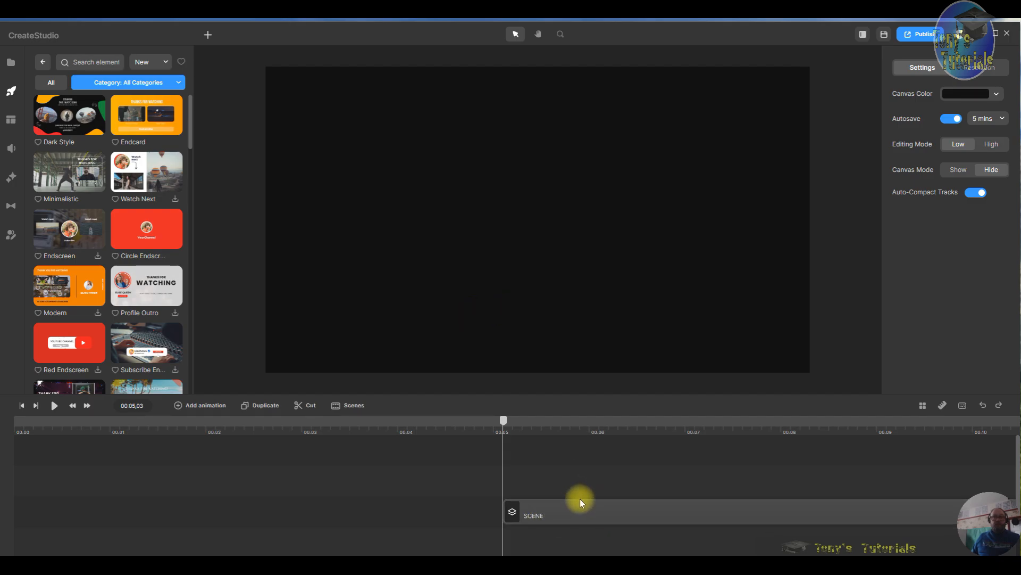
{"action": "left_click_drag", "start_coordinate": [580, 499], "coordinate": [58, 502]}
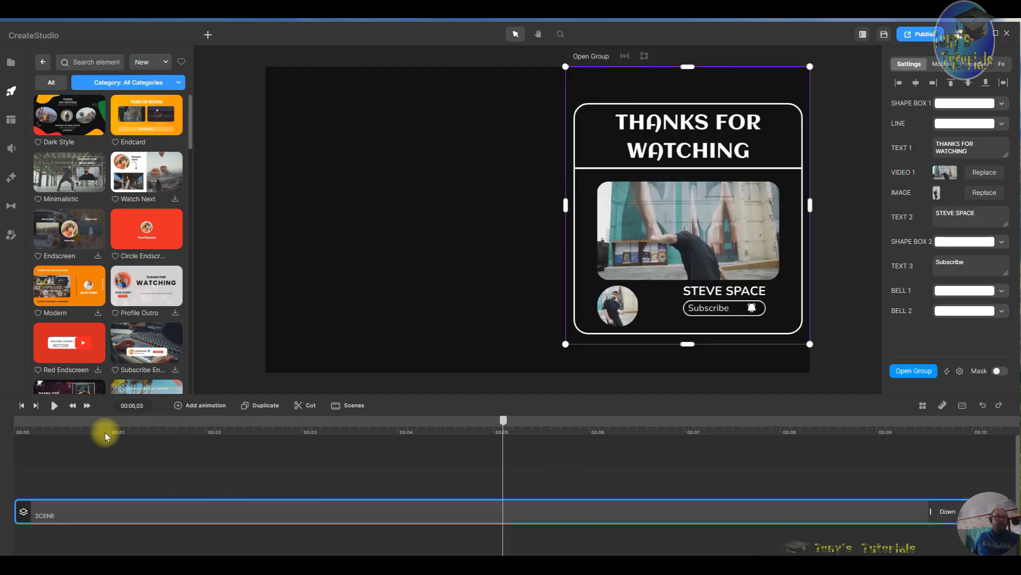
- Play the Minimalistic scene from the start to preview it
{"action": "left_click", "coordinate": [23, 407]}
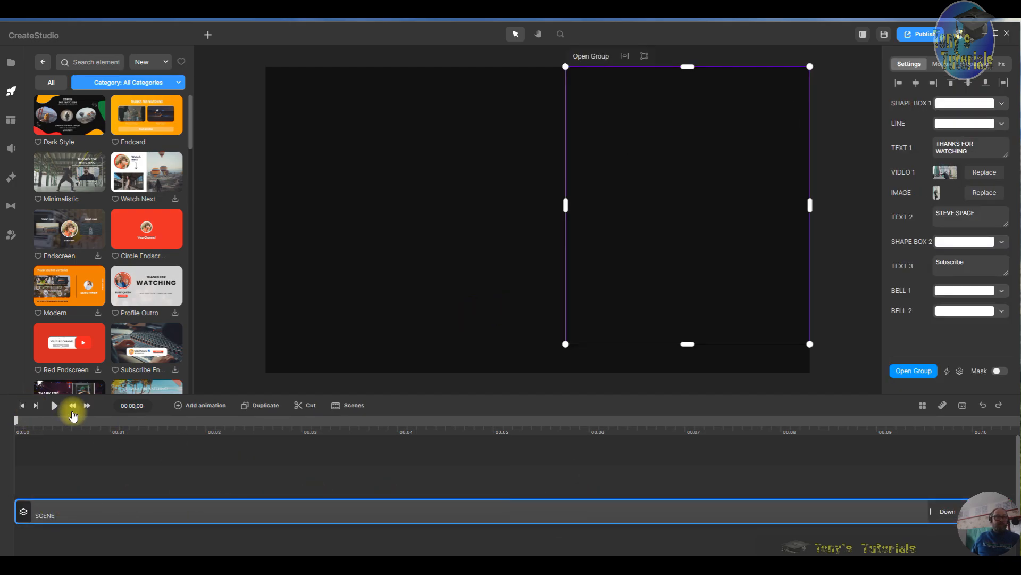
{"action": "left_click", "coordinate": [55, 406]}
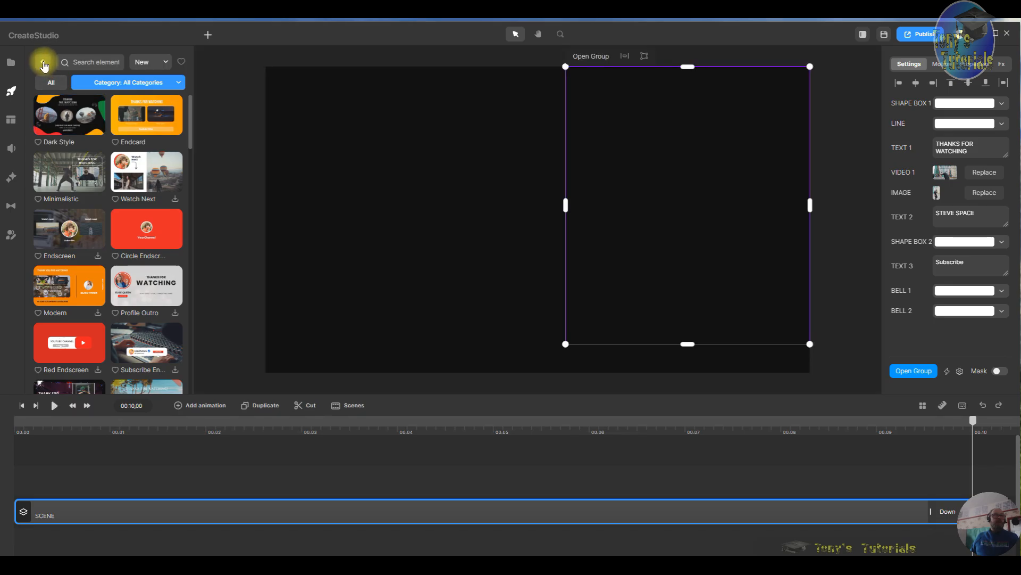
- Add the lakeside sunset video to the canvas and place its track at the start beneath the scene
{"action": "left_click", "coordinate": [10, 63]}
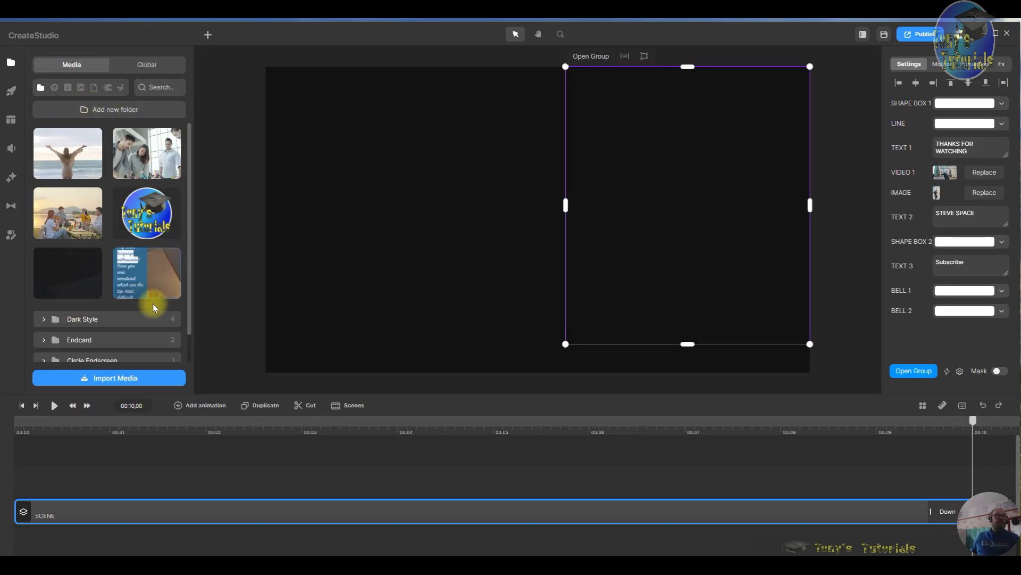
{"action": "left_click_drag", "start_coordinate": [56, 214], "coordinate": [358, 242]}
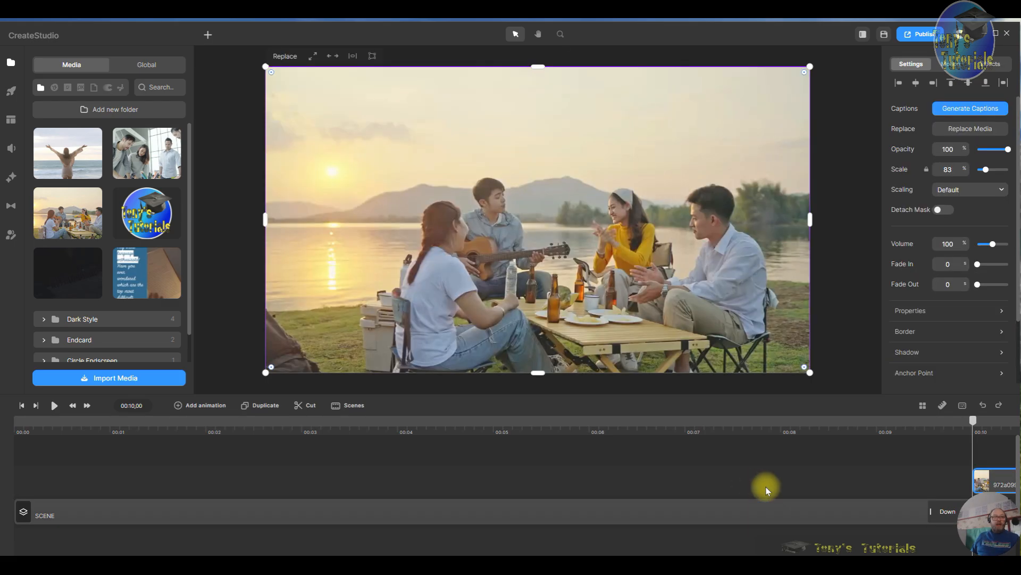
{"action": "left_click_drag", "start_coordinate": [1005, 477], "coordinate": [7, 533]}
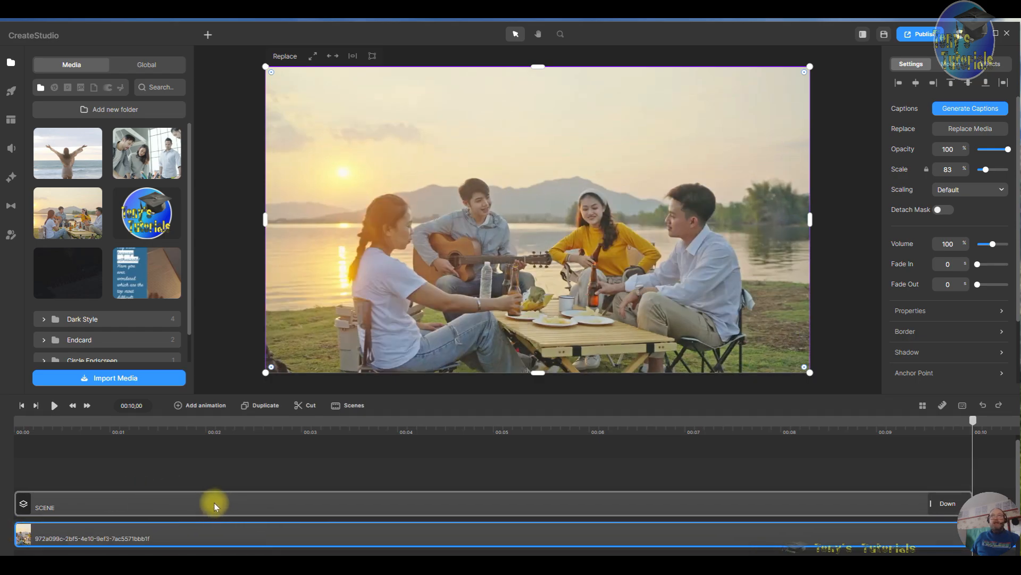
- Play the composition from the start and scrub to about 5 seconds to check the template over the video
{"action": "left_click", "coordinate": [25, 409]}
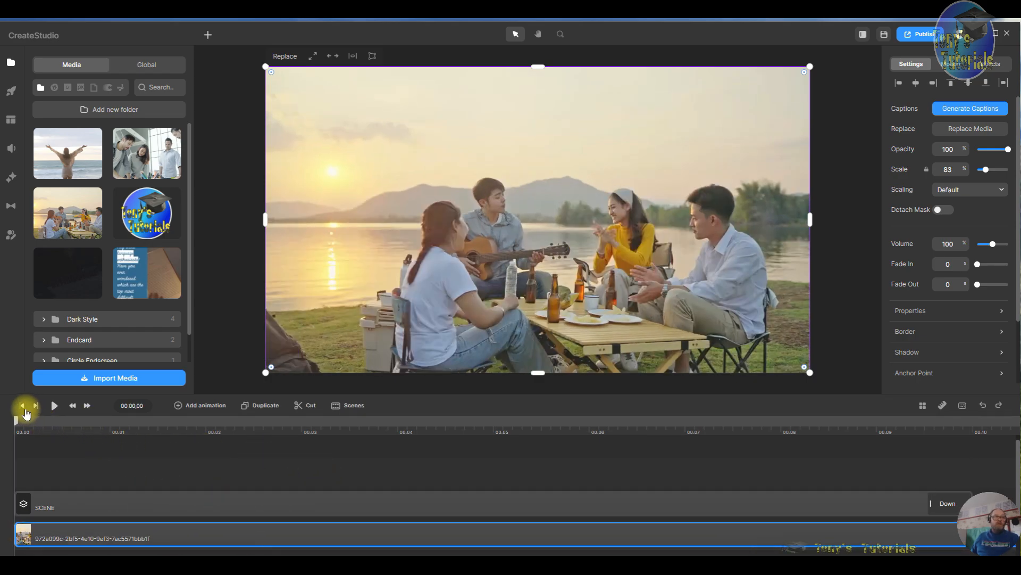
{"action": "left_click", "coordinate": [55, 405]}
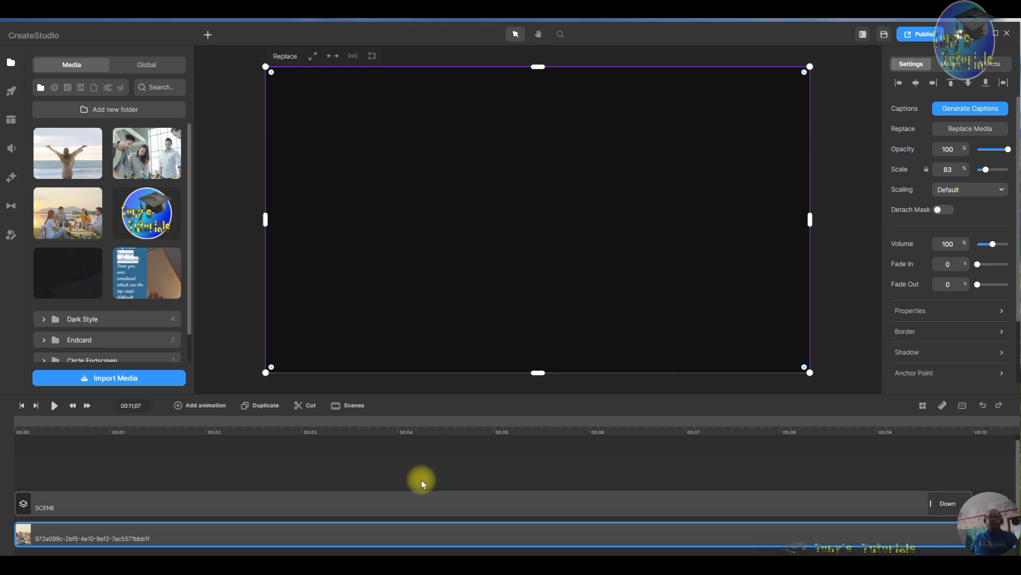
{"action": "left_click", "coordinate": [502, 492]}
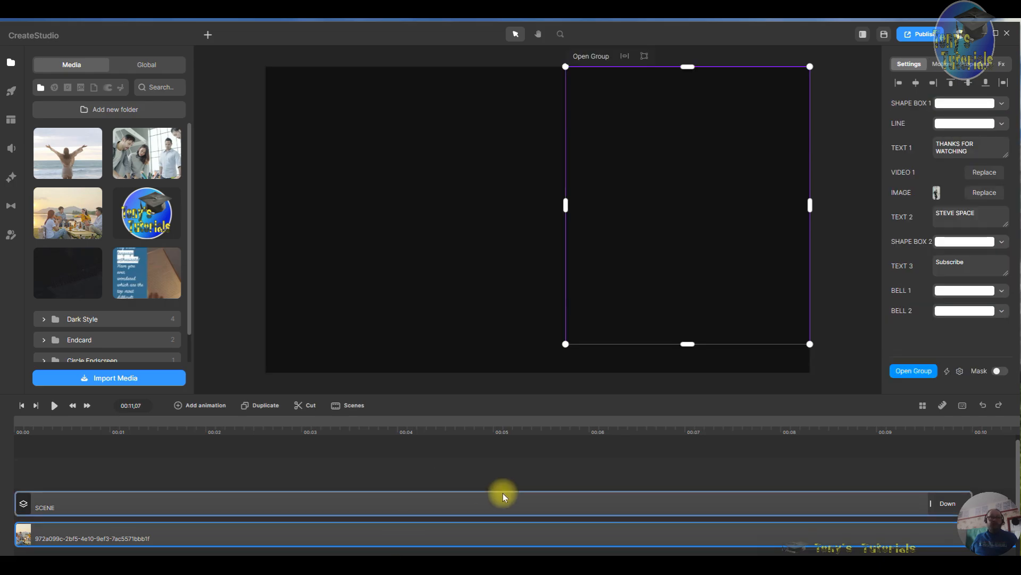
{"action": "left_click", "coordinate": [537, 427]}
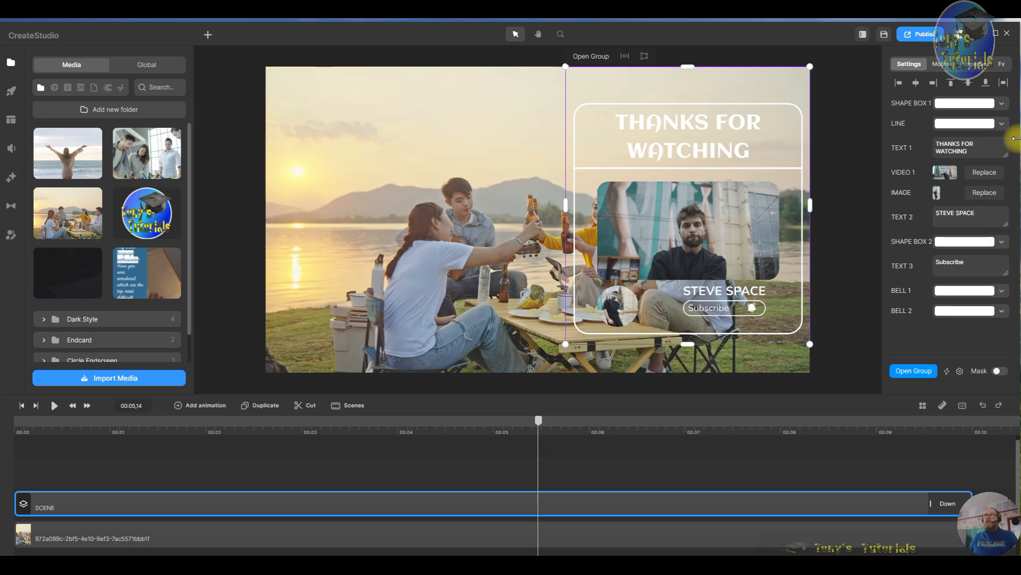
- Replace the template's VIDEO 1 with the living-room dancing clip from the Global media library
{"action": "left_click", "coordinate": [947, 173]}
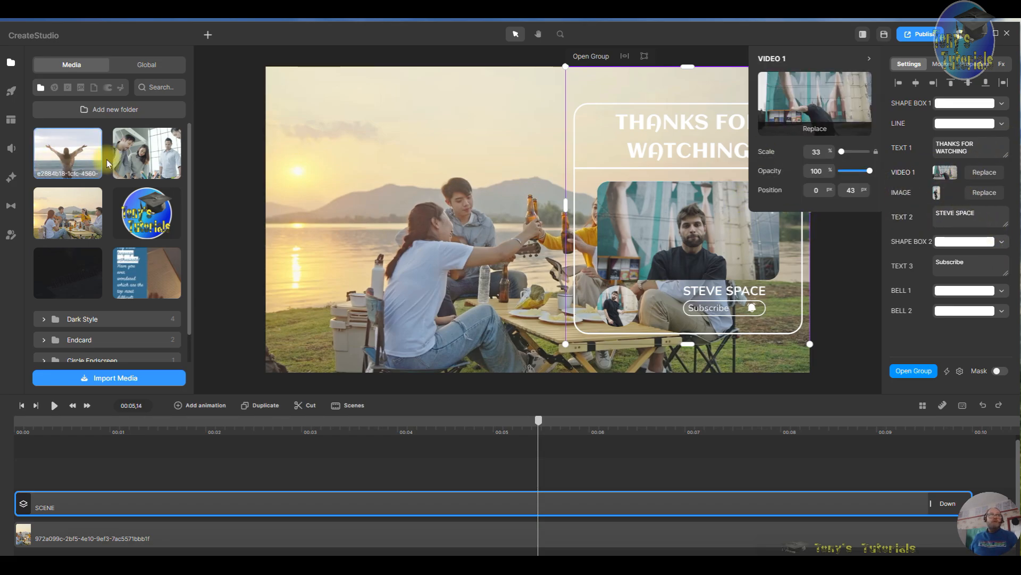
{"action": "left_click", "coordinate": [147, 66]}
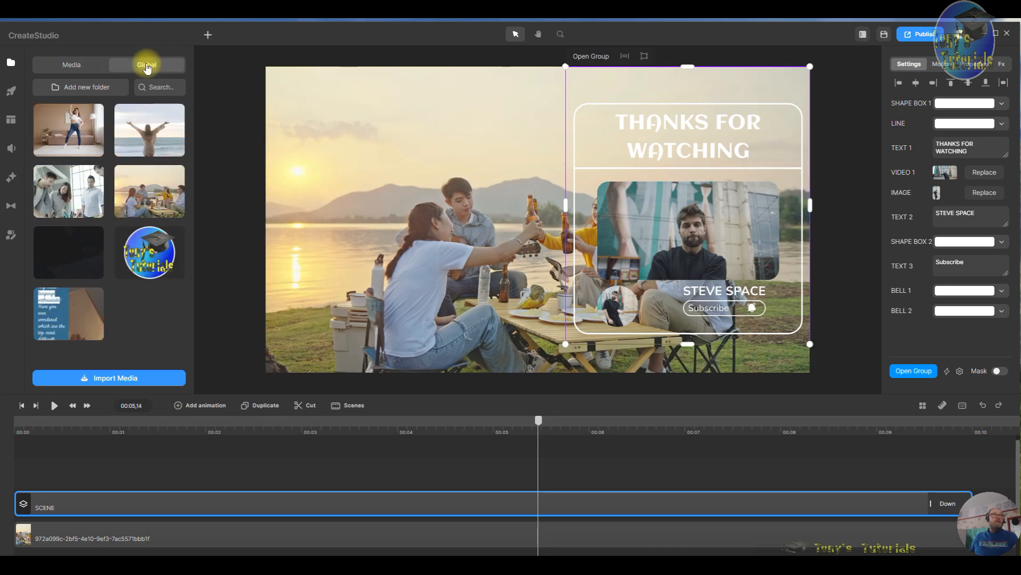
{"action": "left_click", "coordinate": [985, 172]}
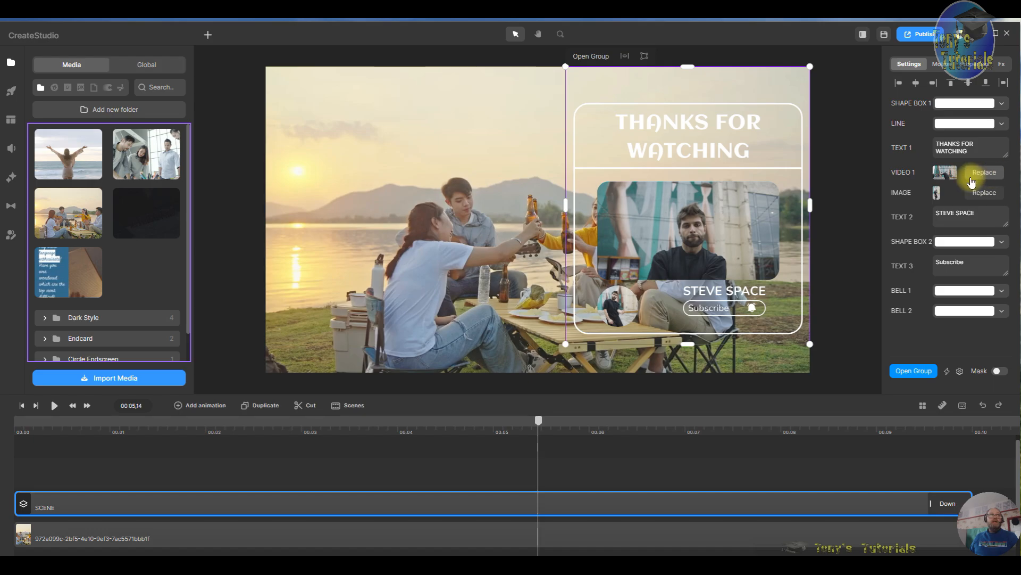
{"action": "left_click", "coordinate": [147, 66]}
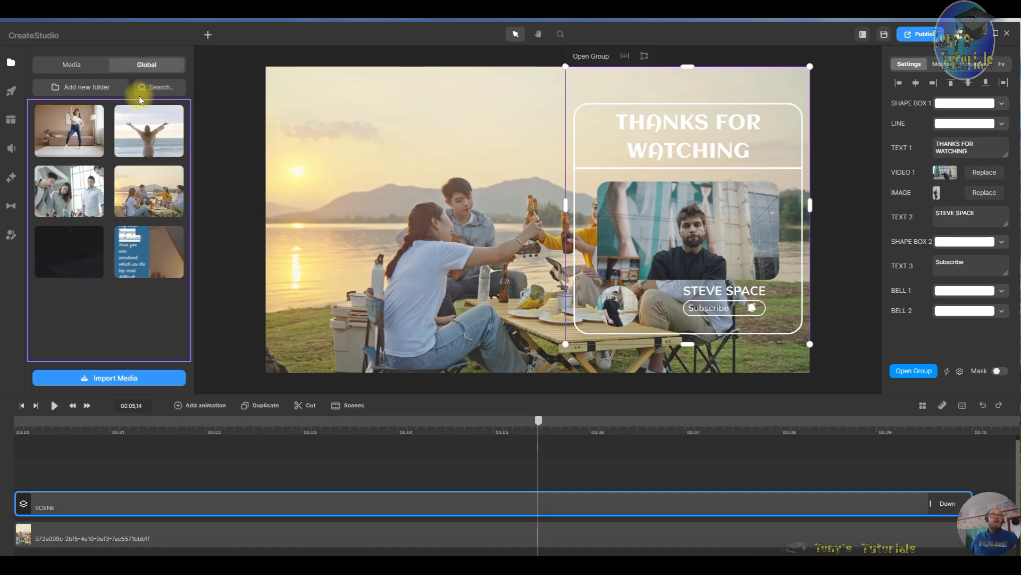
{"action": "left_click", "coordinate": [68, 130]}
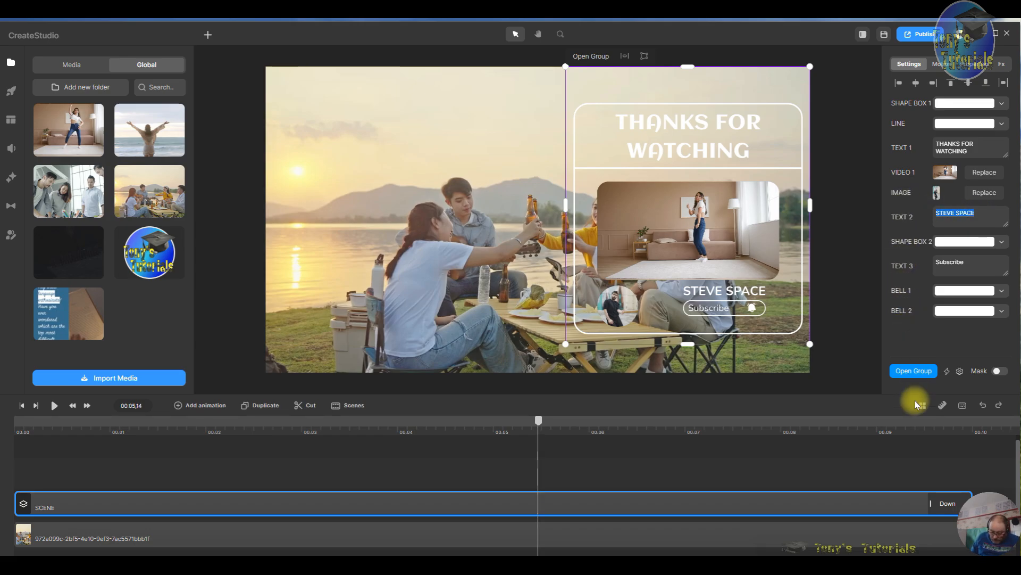
- Replace the STEVE SPACE name text with the channel owner's name
{"action": "type", "text": "Tony "}
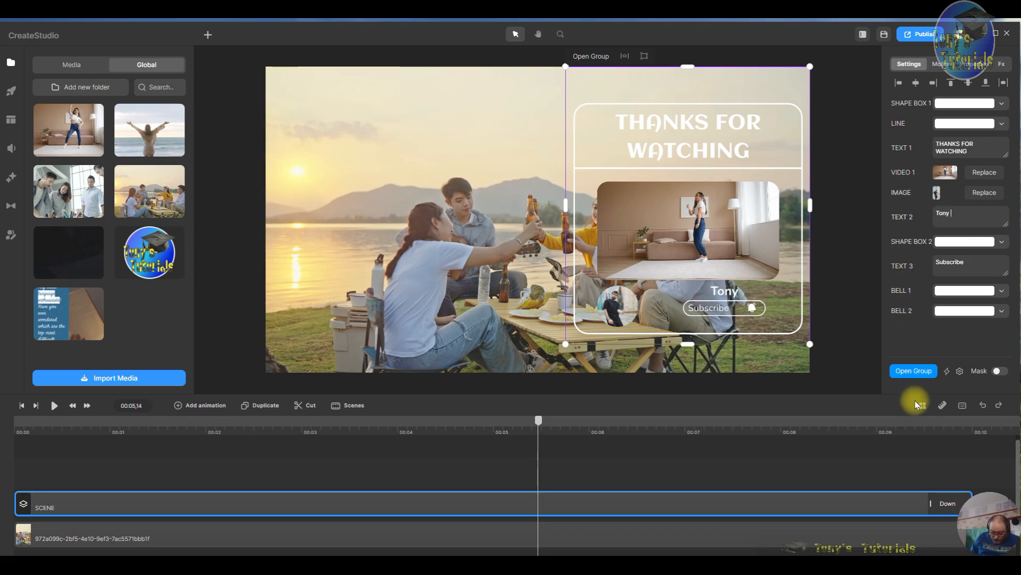
{"action": "type", "text": "Smit"}
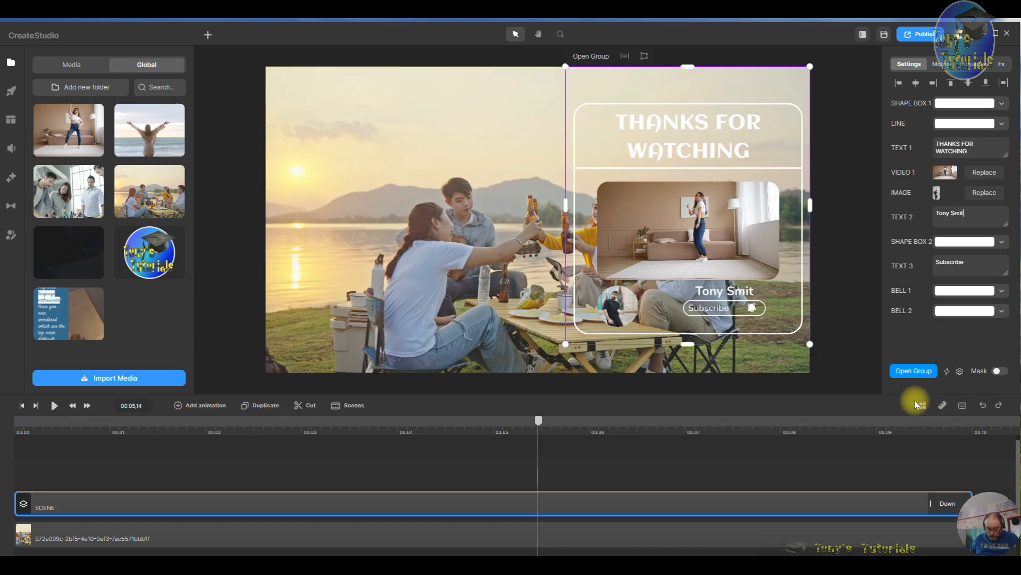
{"action": "type", "text": "h"}
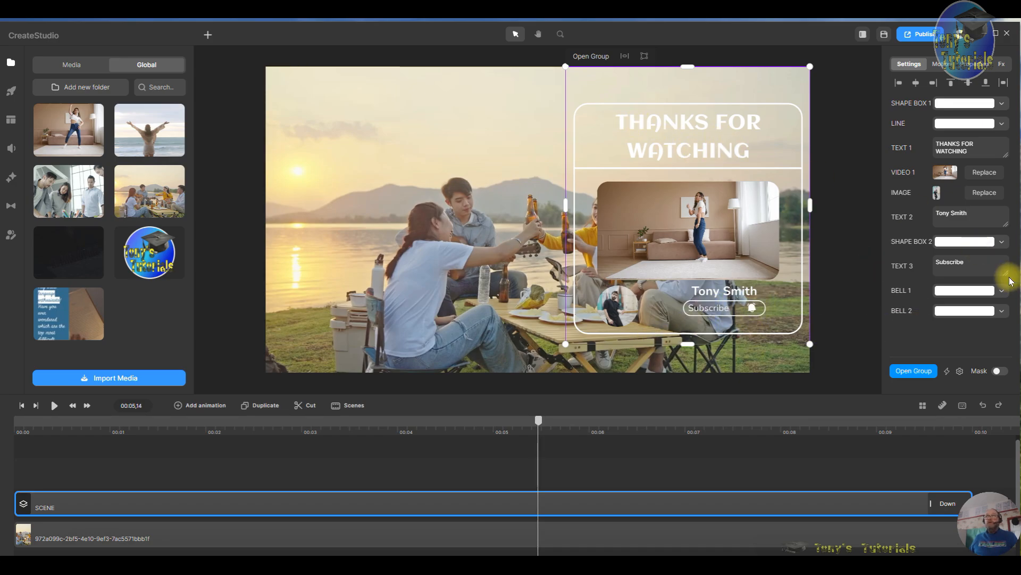
- Set SHAPE BOX 1's border colour to near-black 140707
{"action": "left_click", "coordinate": [964, 105]}
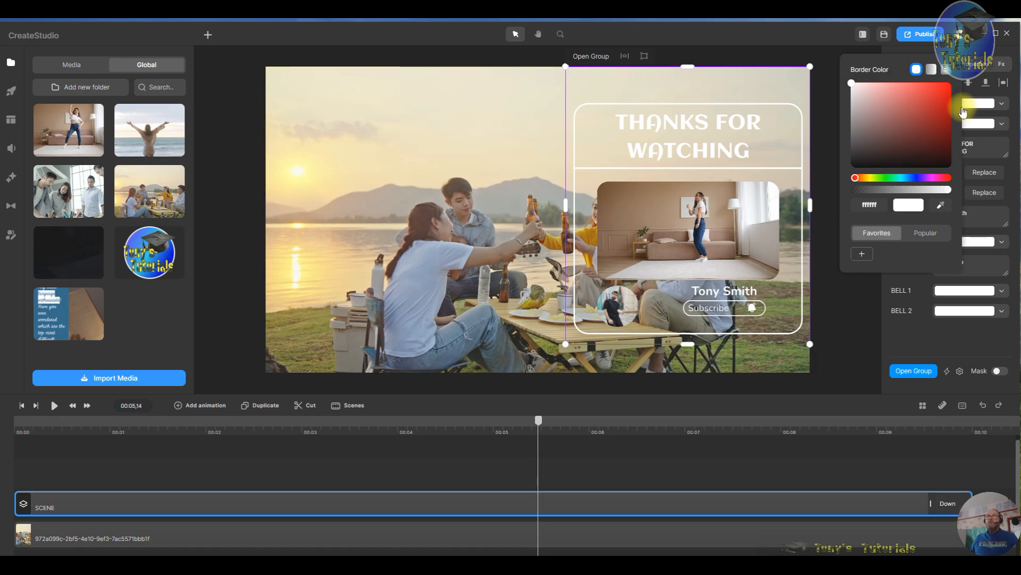
{"action": "left_click", "coordinate": [914, 161]}
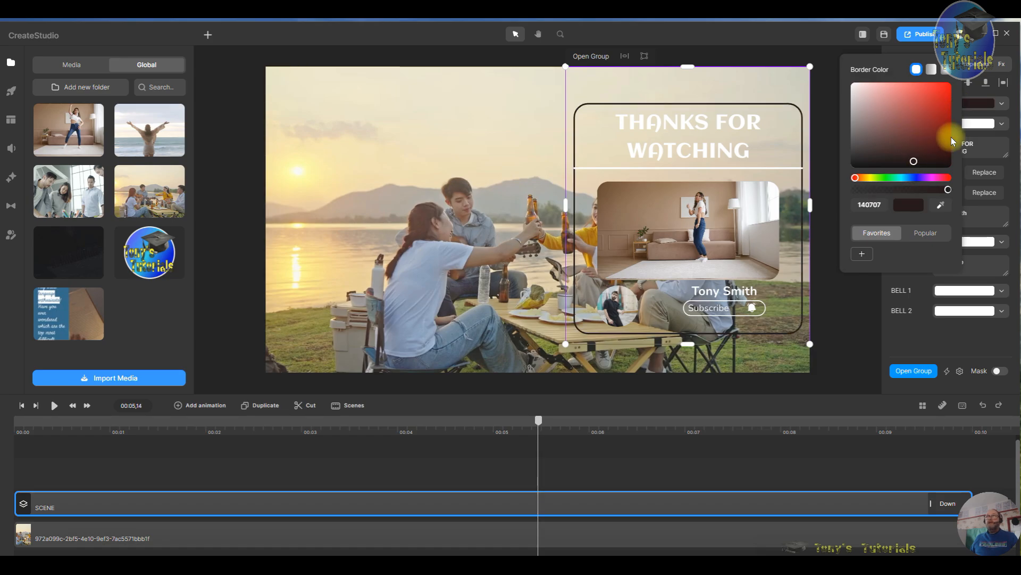
{"action": "left_click", "coordinate": [831, 180]}
{"action": "left_click", "coordinate": [739, 145]}
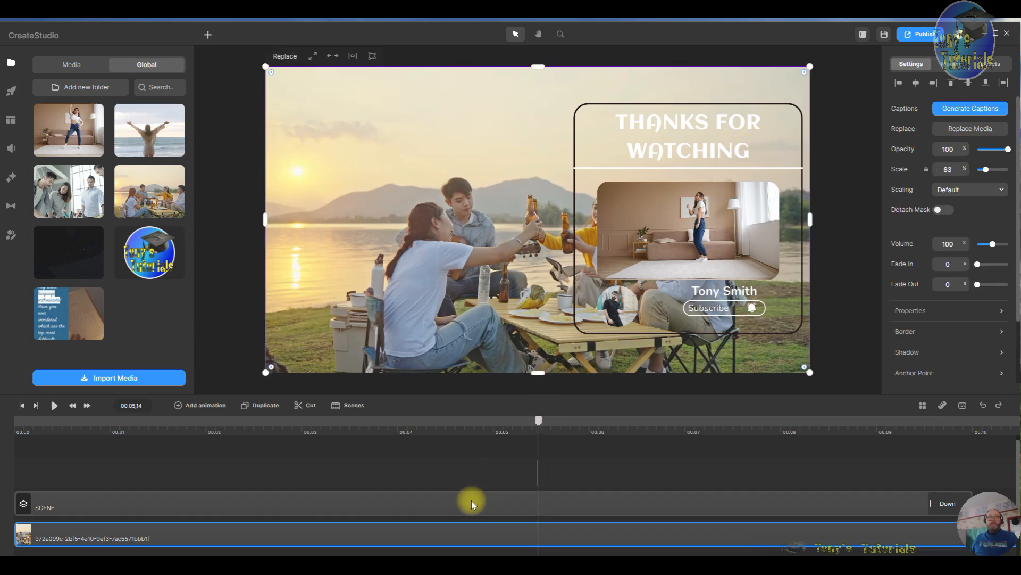
- Open the scene and set the THANKS FOR WATCHING text colour to near-black 070202
{"action": "double_click", "coordinate": [618, 503]}
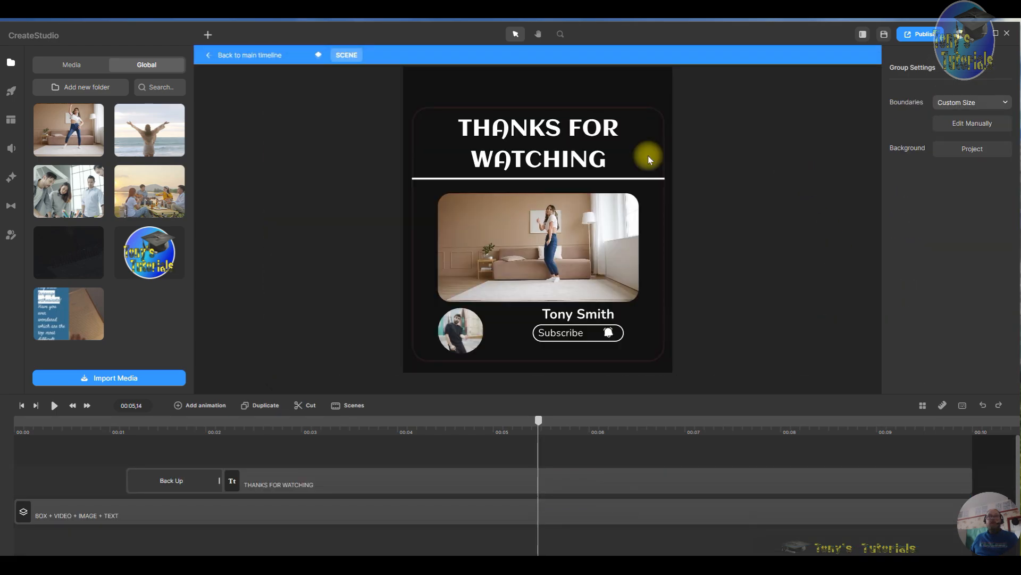
{"action": "left_click", "coordinate": [588, 137]}
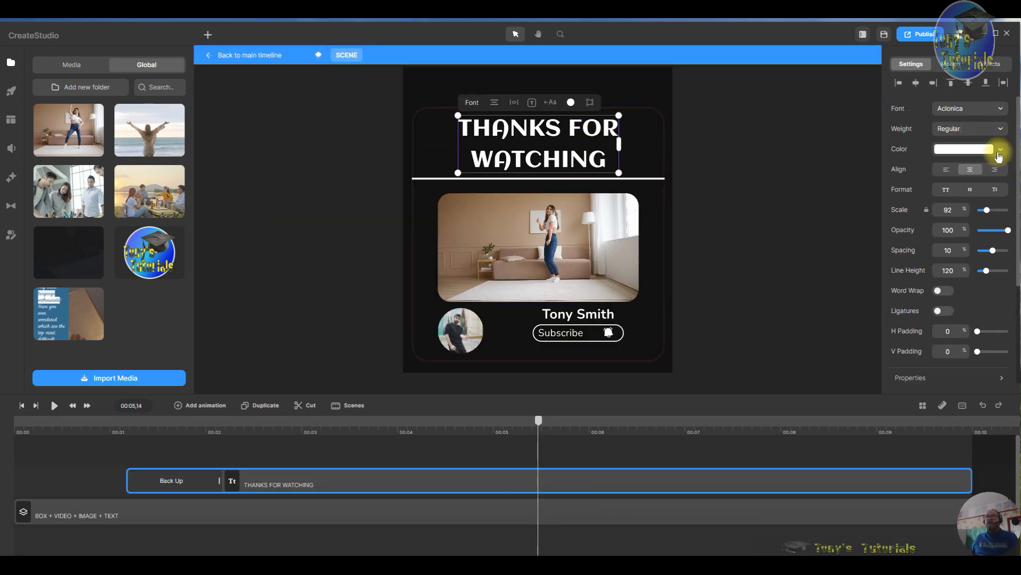
{"action": "left_click", "coordinate": [969, 150]}
{"action": "left_click", "coordinate": [922, 212]}
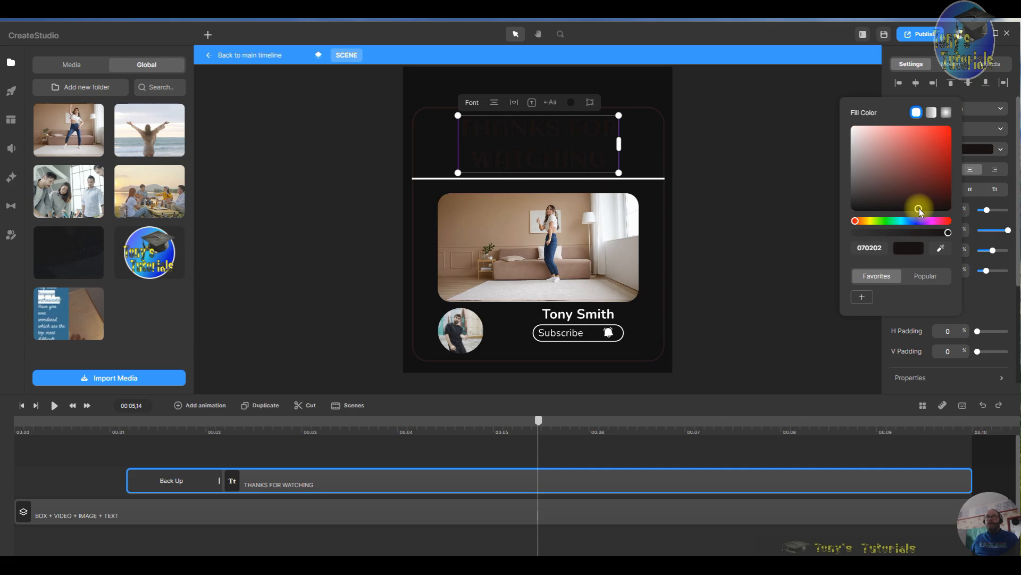
{"action": "left_click", "coordinate": [654, 182]}
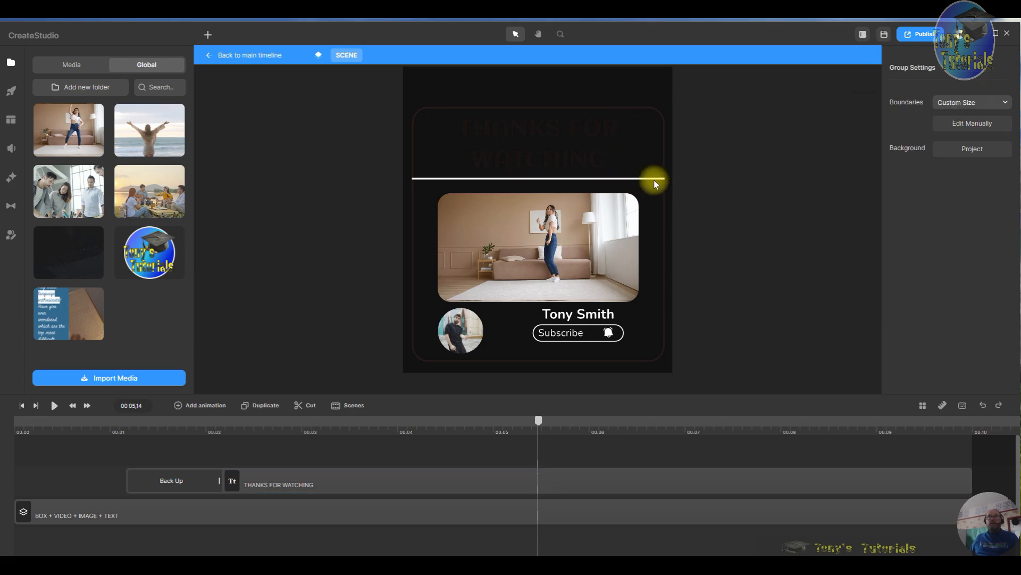
- Set the BELL 1 colour to 0f0808 and the BELL 2 colour to 0c0505
{"action": "left_click", "coordinate": [654, 181]}
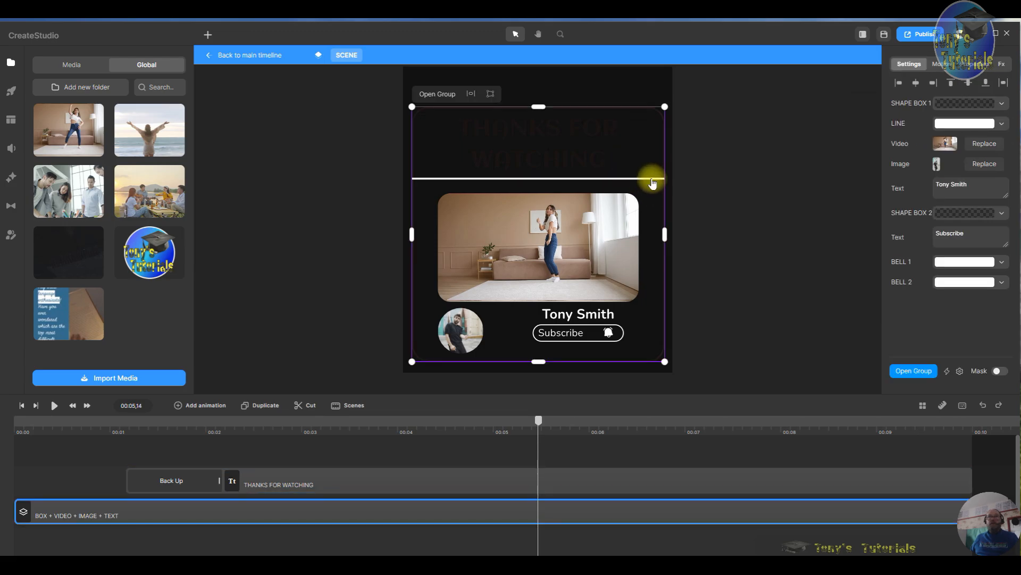
{"action": "left_click", "coordinate": [967, 263]}
{"action": "left_click", "coordinate": [903, 321]}
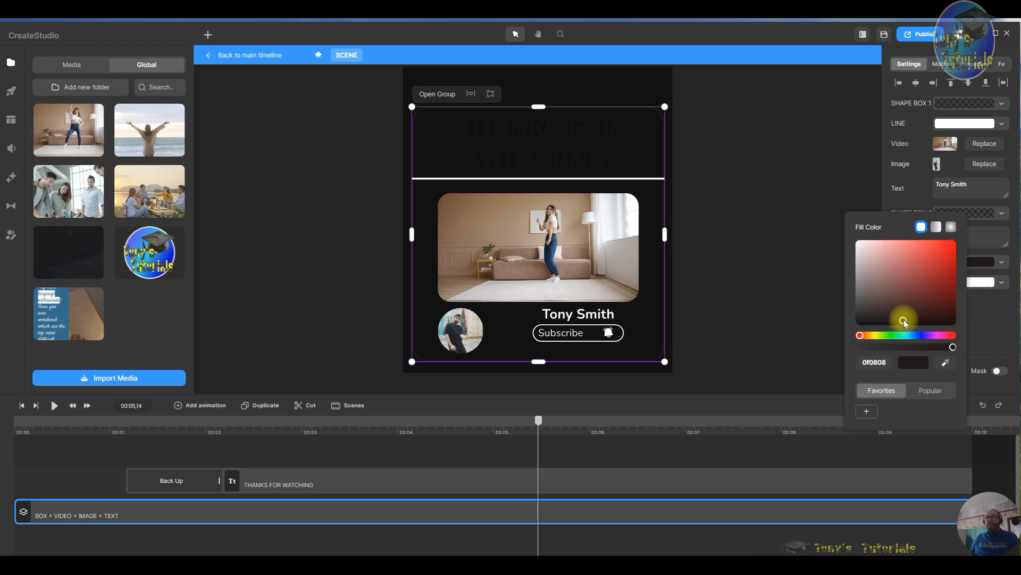
{"action": "left_click", "coordinate": [979, 286]}
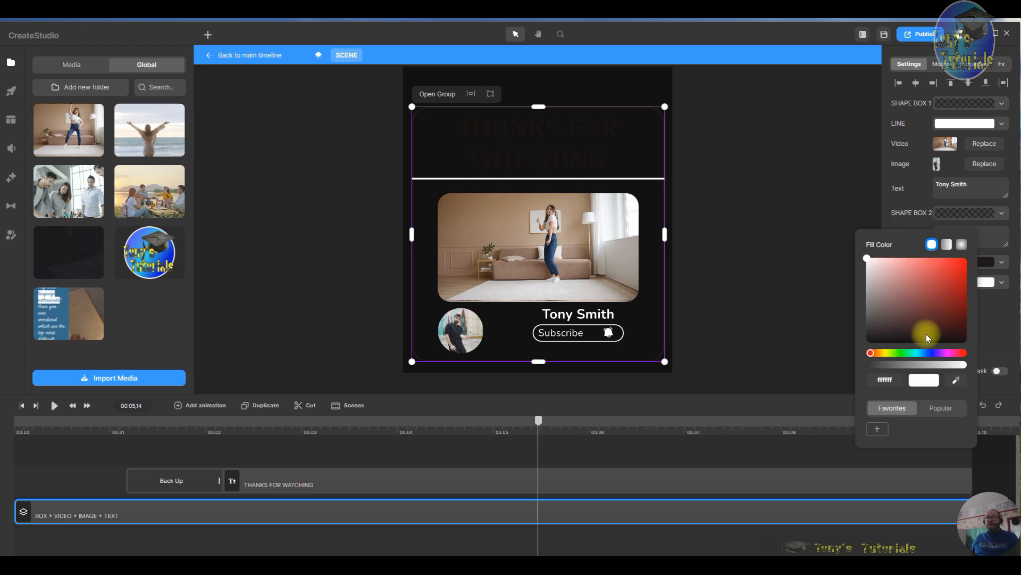
{"action": "left_click", "coordinate": [925, 337]}
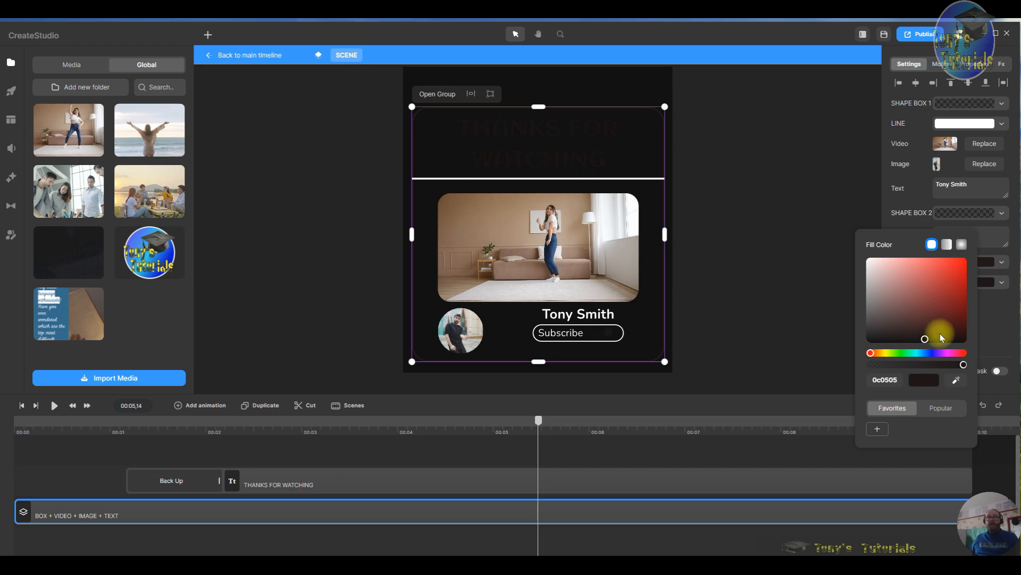
{"action": "left_click", "coordinate": [583, 335]}
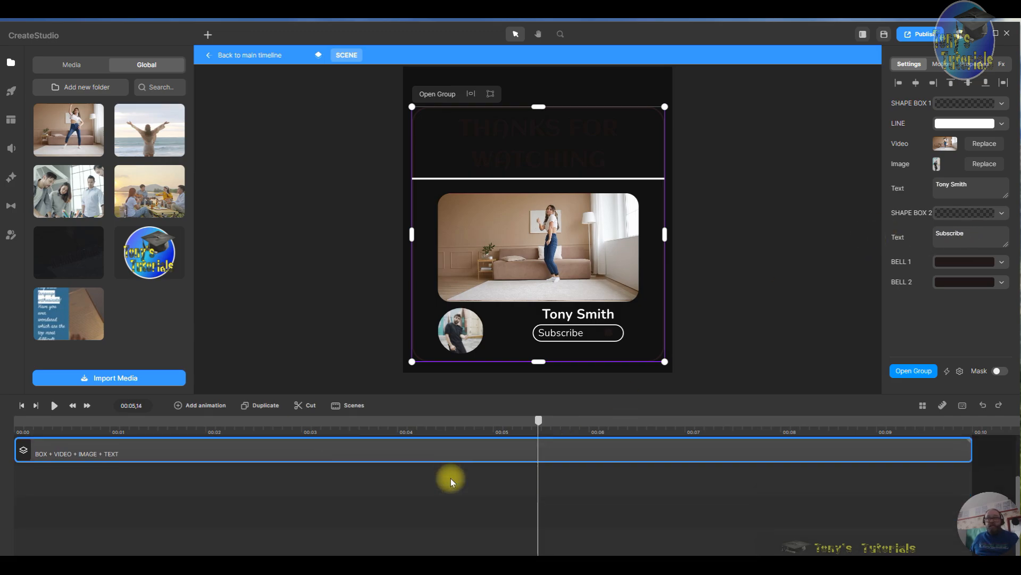
- Open the inner box, video, image and text group and set the Subscribe text colour to 0a0404
{"action": "left_click", "coordinate": [451, 477]}
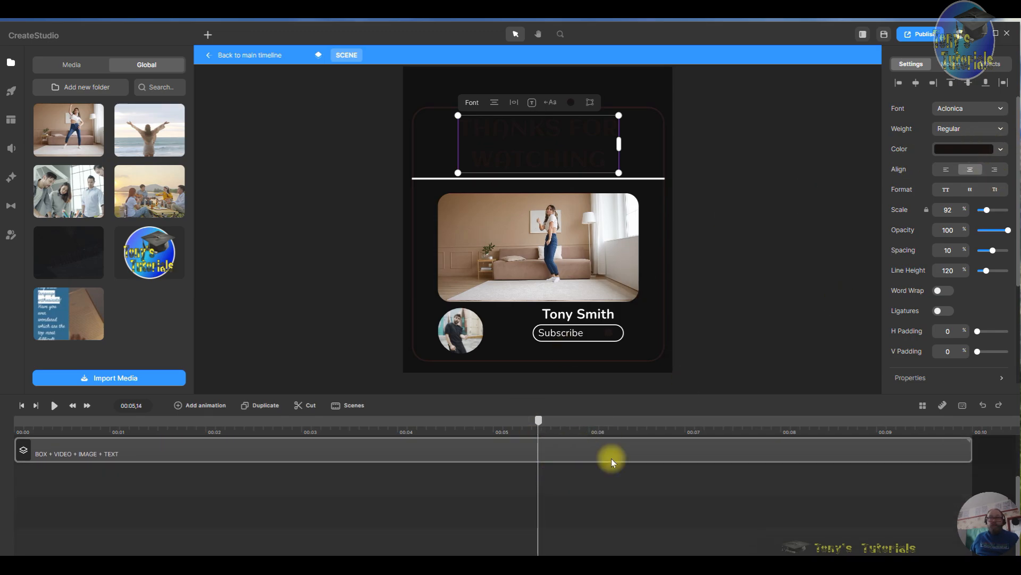
{"action": "double_click", "coordinate": [611, 458]}
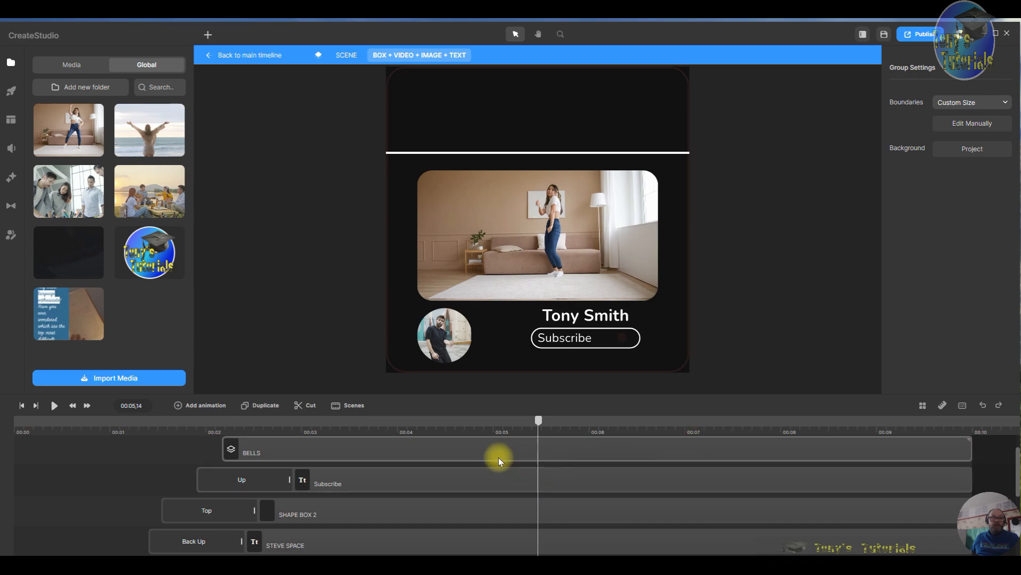
{"action": "left_click", "coordinate": [457, 478]}
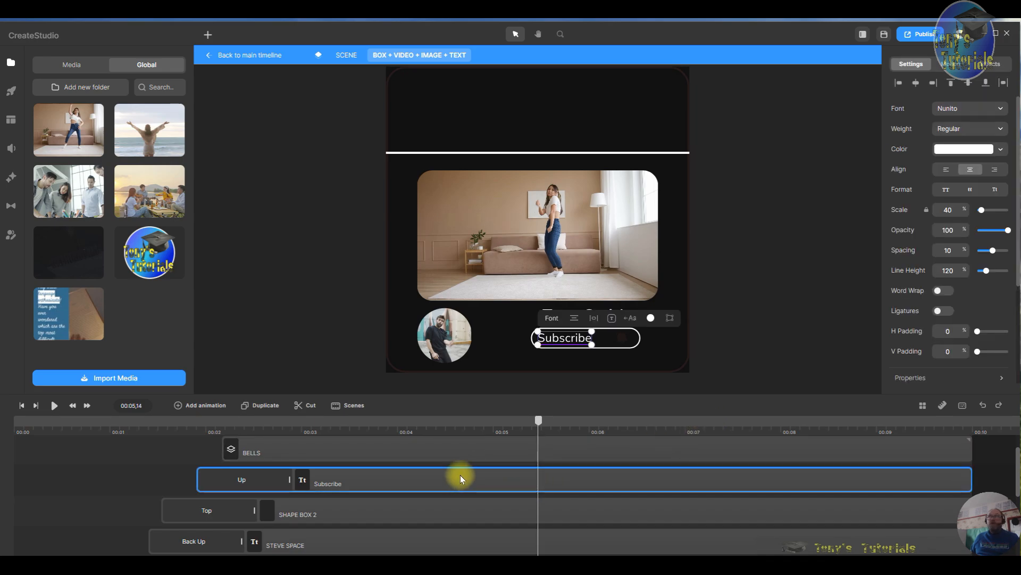
{"action": "left_click", "coordinate": [975, 154]}
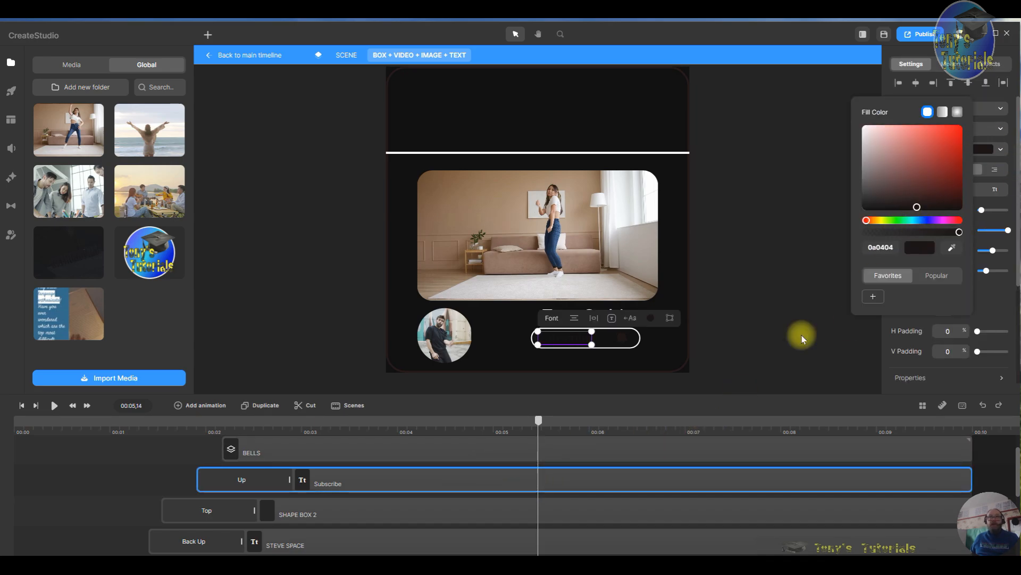
- Set the divider line's fill colour to near-black 0a0505
{"action": "scroll", "coordinate": [573, 477], "scroll_direction": "down", "scroll_amount": 3}
{"action": "scroll", "coordinate": [573, 477], "scroll_direction": "up", "scroll_amount": 3}
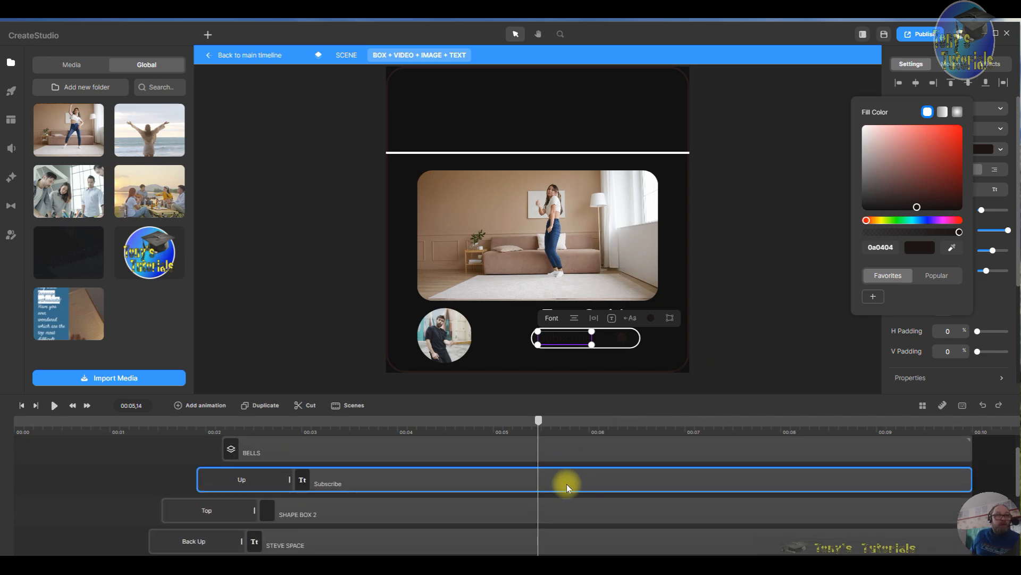
{"action": "scroll", "coordinate": [567, 484], "scroll_direction": "down", "scroll_amount": 3}
{"action": "scroll", "coordinate": [567, 484], "scroll_direction": "up", "scroll_amount": 3}
{"action": "scroll", "coordinate": [567, 484], "scroll_direction": "down", "scroll_amount": 3}
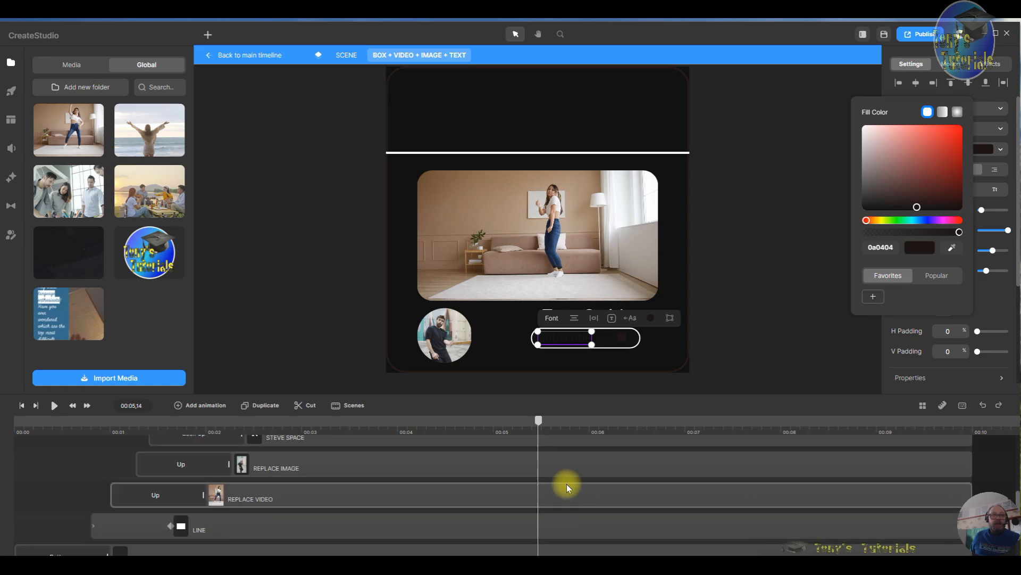
{"action": "left_click", "coordinate": [580, 519]}
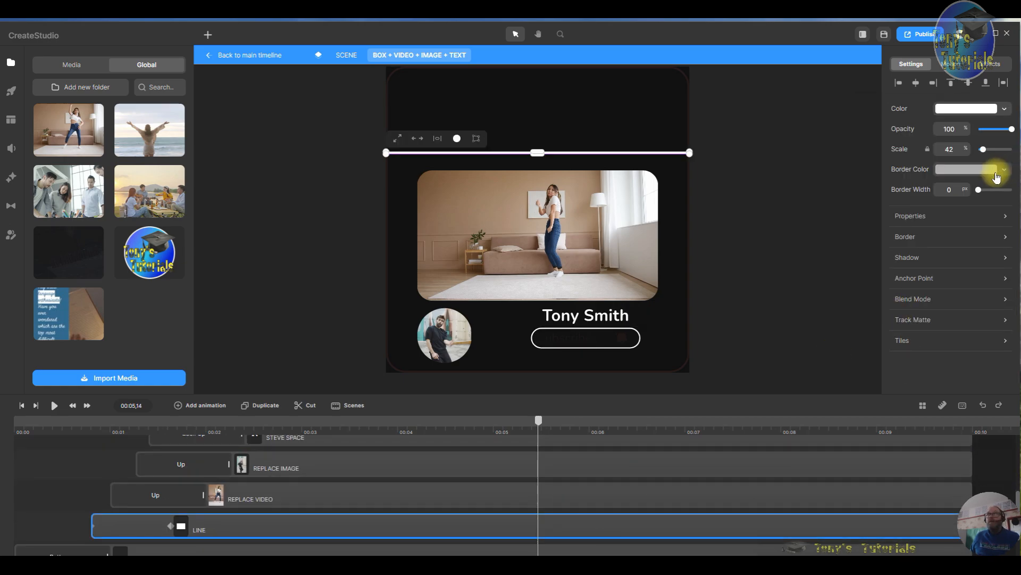
{"action": "left_click", "coordinate": [970, 110]}
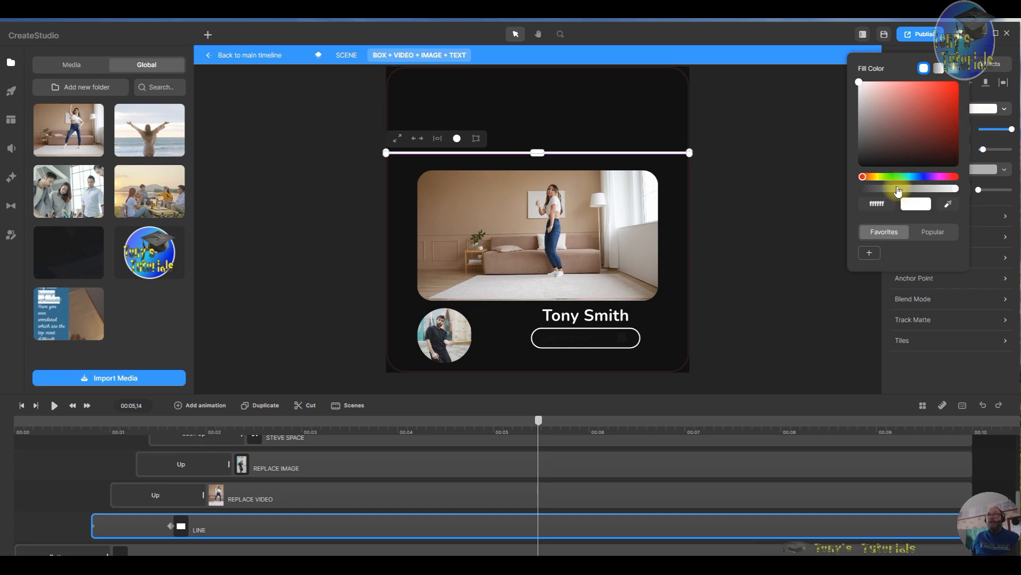
{"action": "left_click", "coordinate": [902, 163]}
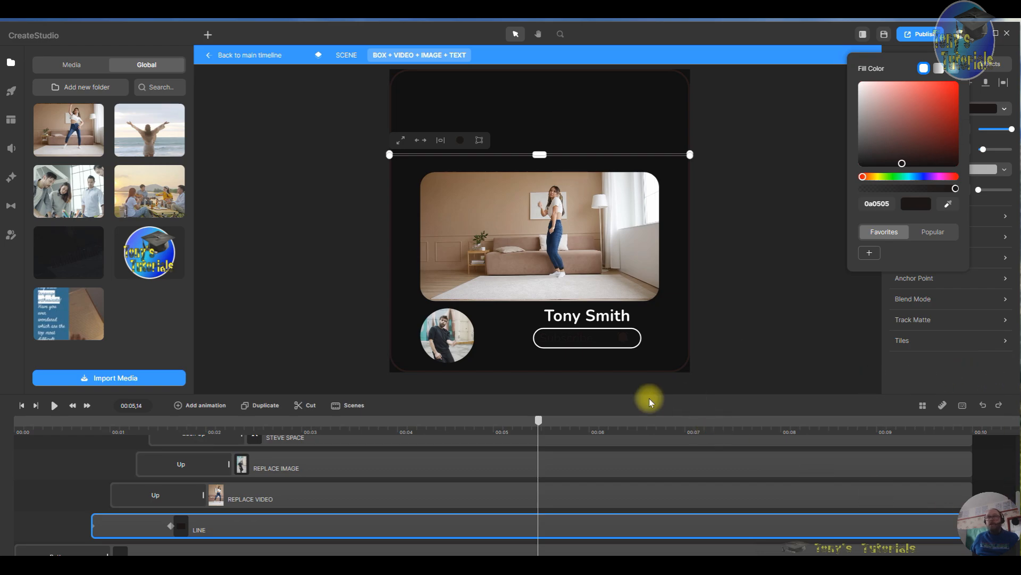
- Set SHAPE BOX 2's border colour to near-black 0f0606
{"action": "scroll", "coordinate": [556, 536], "scroll_direction": "down", "scroll_amount": 3}
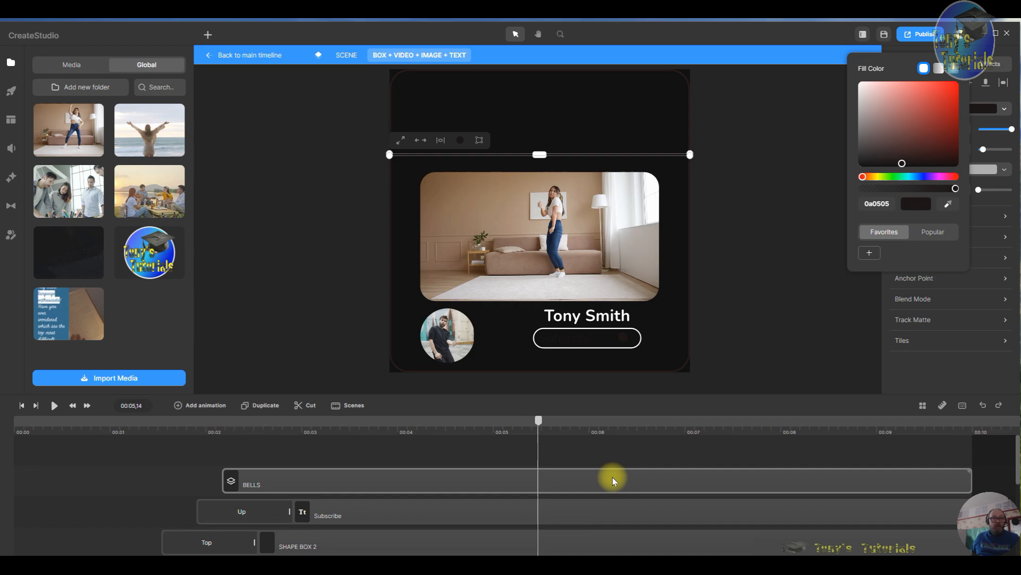
{"action": "scroll", "coordinate": [611, 476], "scroll_direction": "down", "scroll_amount": 2}
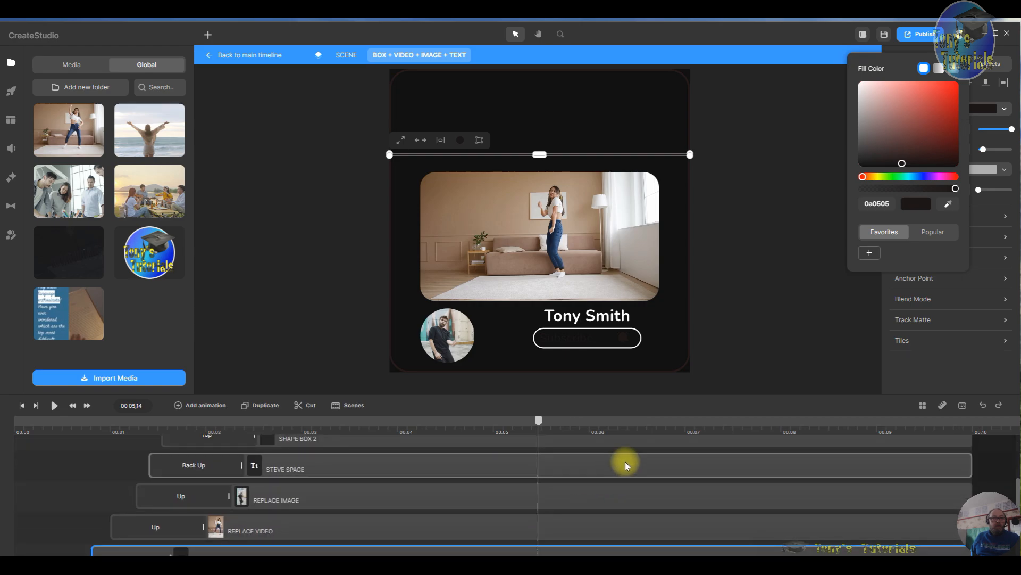
{"action": "scroll", "coordinate": [625, 462], "scroll_direction": "up", "scroll_amount": 2}
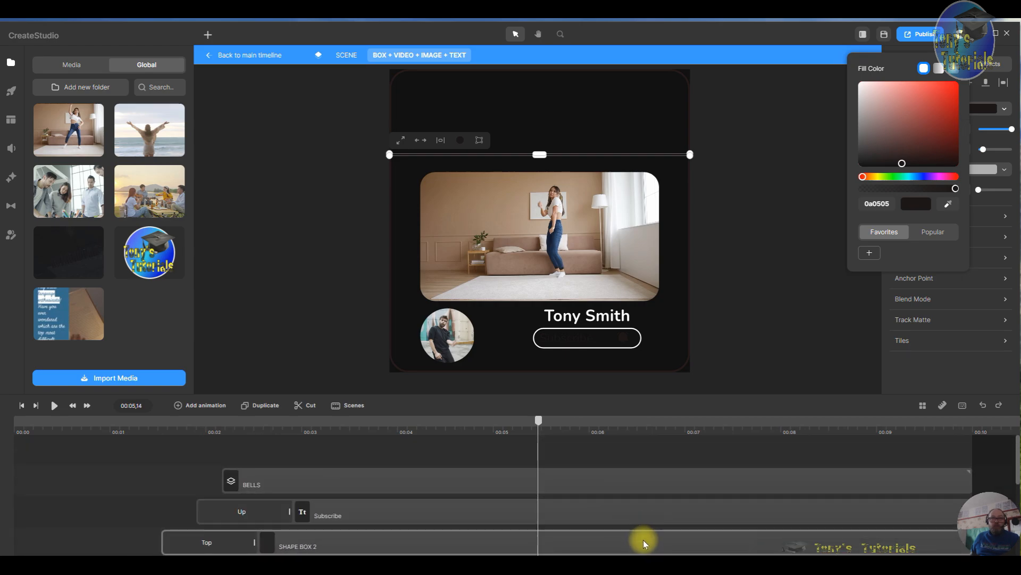
{"action": "left_click", "coordinate": [643, 540]}
{"action": "scroll", "coordinate": [643, 539], "scroll_direction": "down", "scroll_amount": 2}
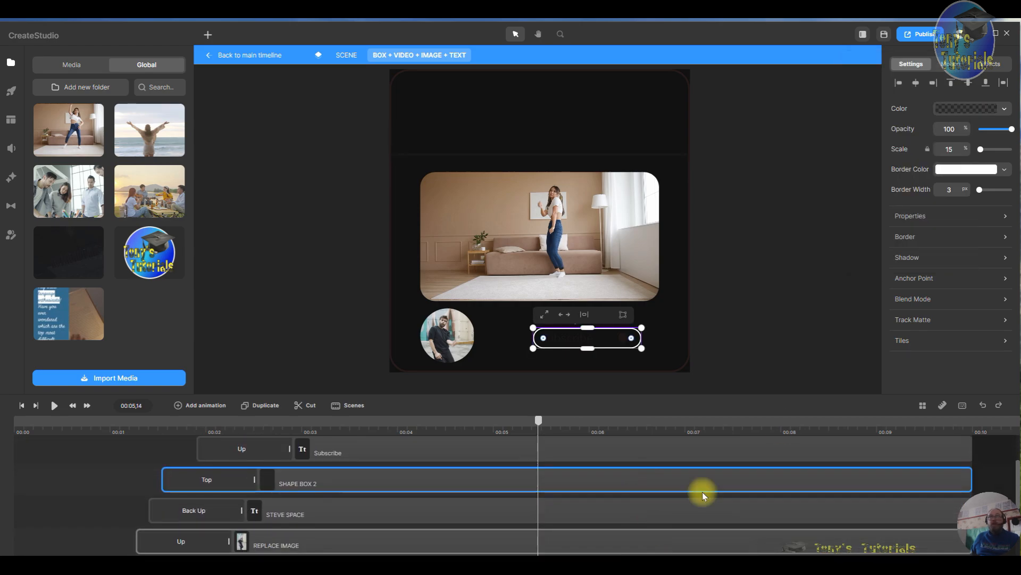
{"action": "left_click", "coordinate": [958, 171]}
{"action": "left_click", "coordinate": [906, 221]}
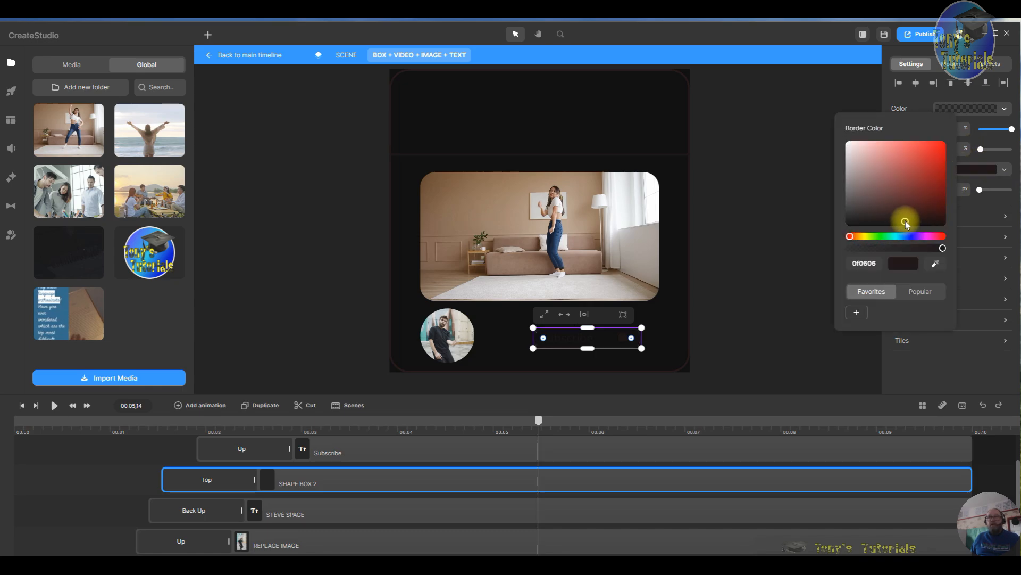
{"action": "left_click", "coordinate": [733, 287]}
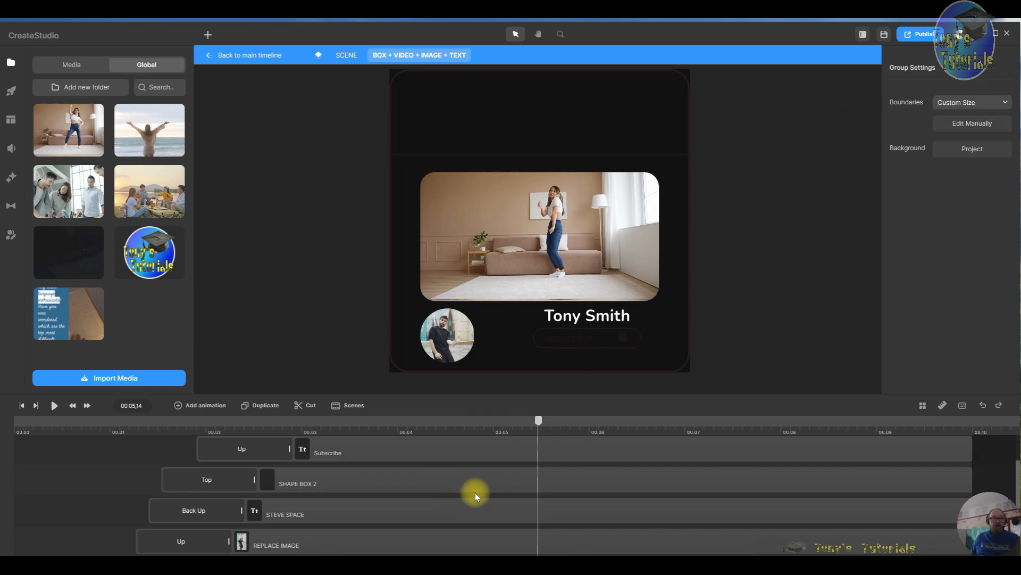
- Set the Tony Smith name text colour to 070505 and return to the main timeline
{"action": "scroll", "coordinate": [481, 490], "scroll_direction": "down", "scroll_amount": 1}
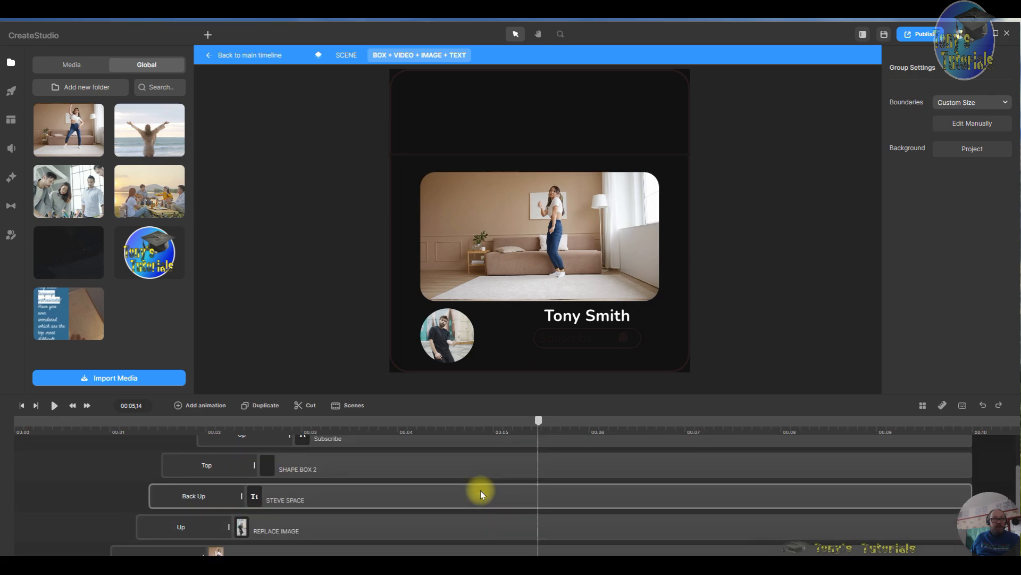
{"action": "scroll", "coordinate": [481, 490], "scroll_direction": "down", "scroll_amount": 3}
{"action": "scroll", "coordinate": [480, 490], "scroll_direction": "up", "scroll_amount": 3}
{"action": "left_click", "coordinate": [471, 489]}
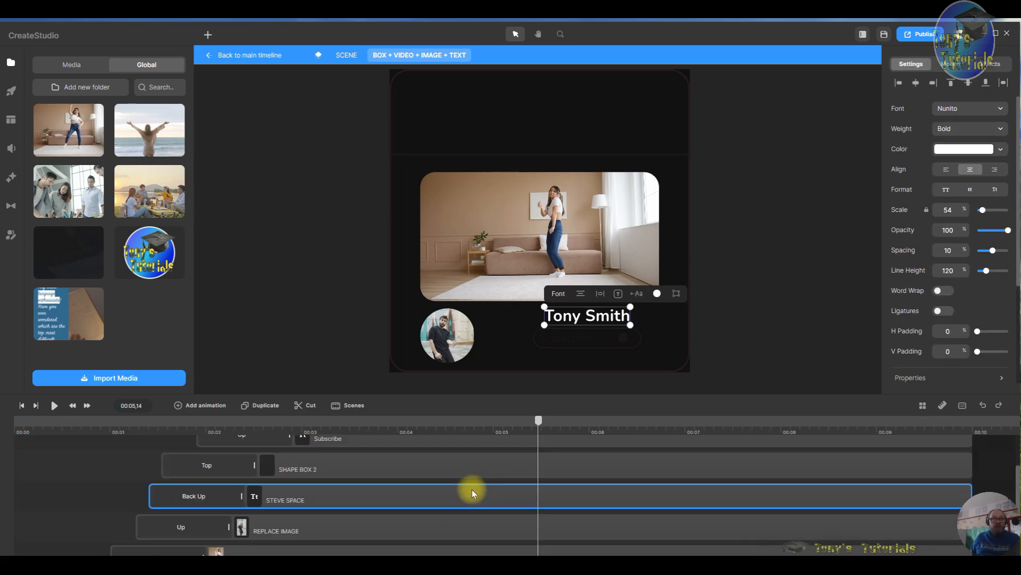
{"action": "left_click", "coordinate": [960, 150]}
{"action": "left_click", "coordinate": [882, 207]}
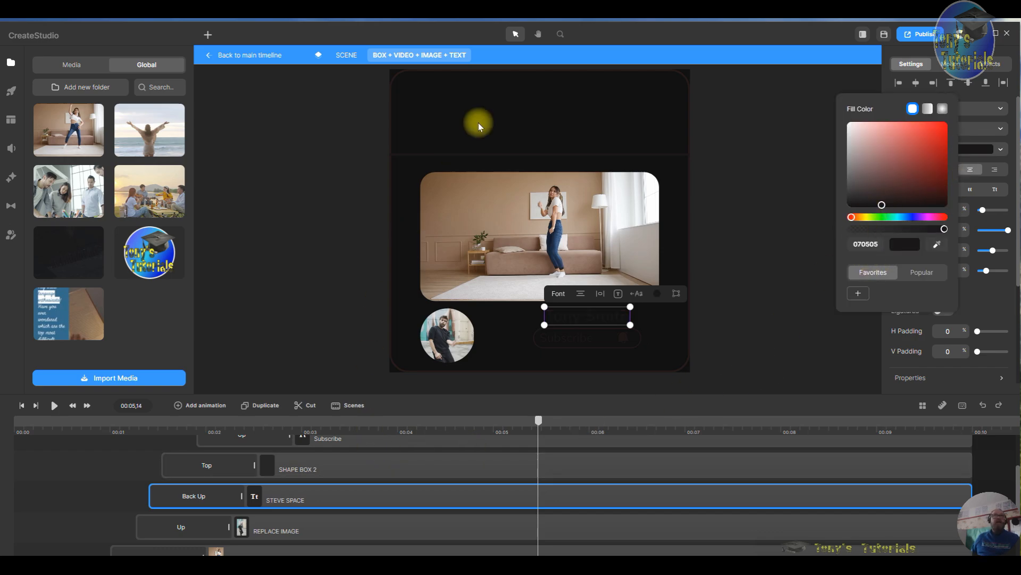
{"action": "left_click", "coordinate": [258, 54]}
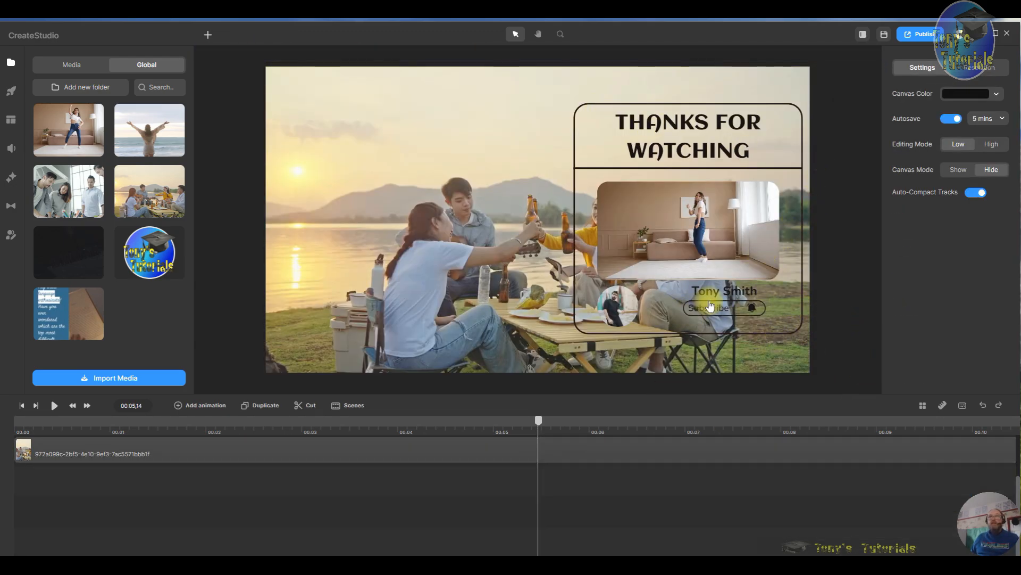
- Replace the end screen's profile image with the Tony's Tutorials channel logo from the media library
{"action": "left_click", "coordinate": [624, 310]}
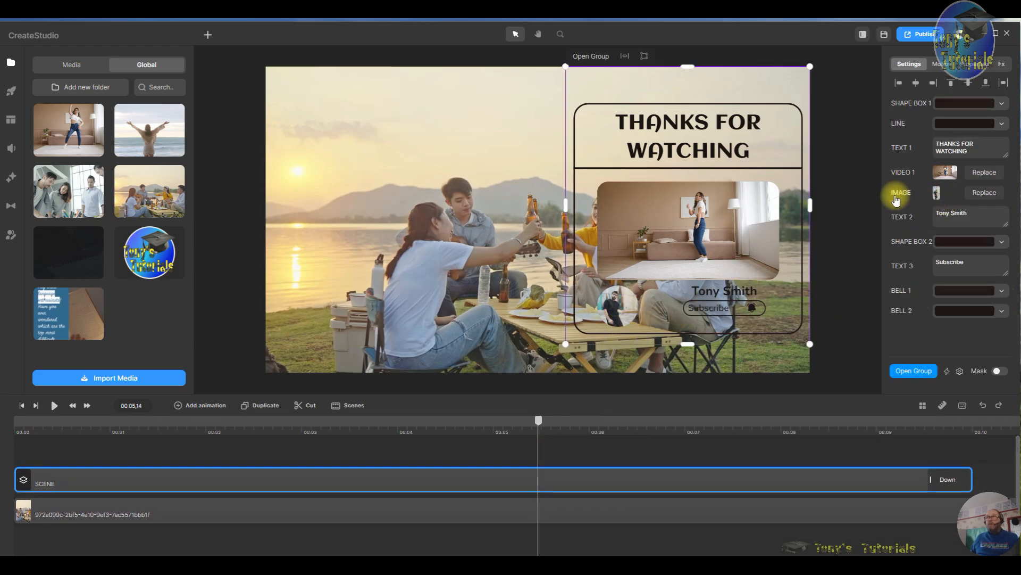
{"action": "left_click", "coordinate": [983, 192]}
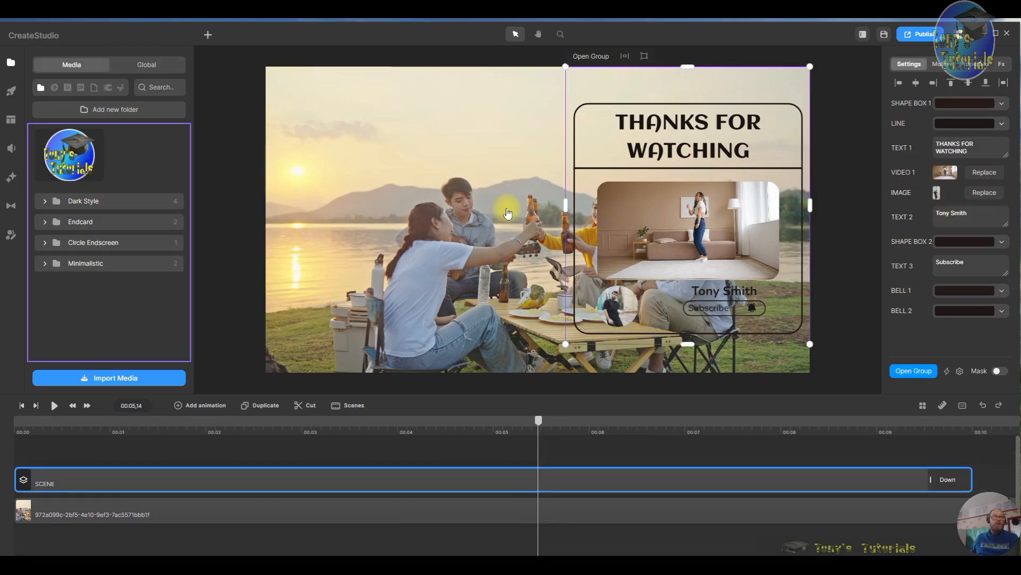
{"action": "left_click", "coordinate": [72, 163]}
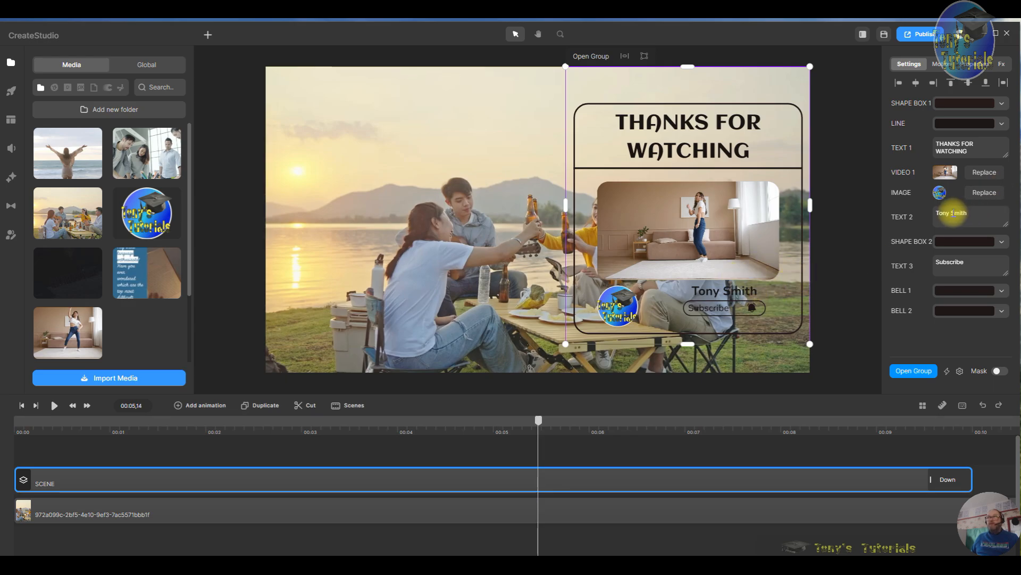
- Preview the finished end screen from the start of the timeline to about 3 seconds
{"action": "left_click", "coordinate": [984, 214]}
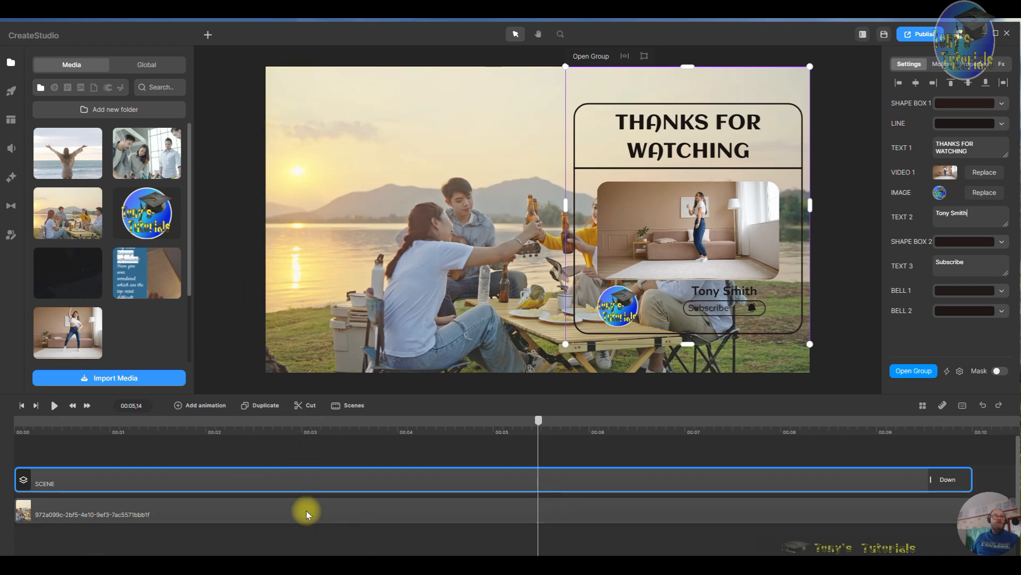
{"action": "left_click", "coordinate": [21, 405]}
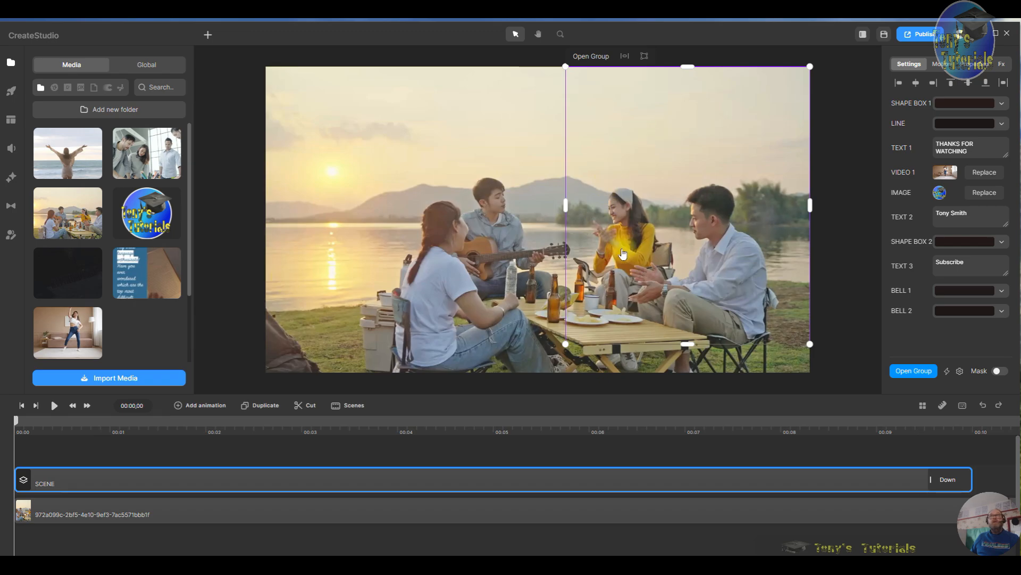
{"action": "scroll", "coordinate": [668, 296], "scroll_direction": "up", "scroll_amount": 2}
{"action": "scroll", "coordinate": [665, 271], "scroll_direction": "down", "scroll_amount": 1}
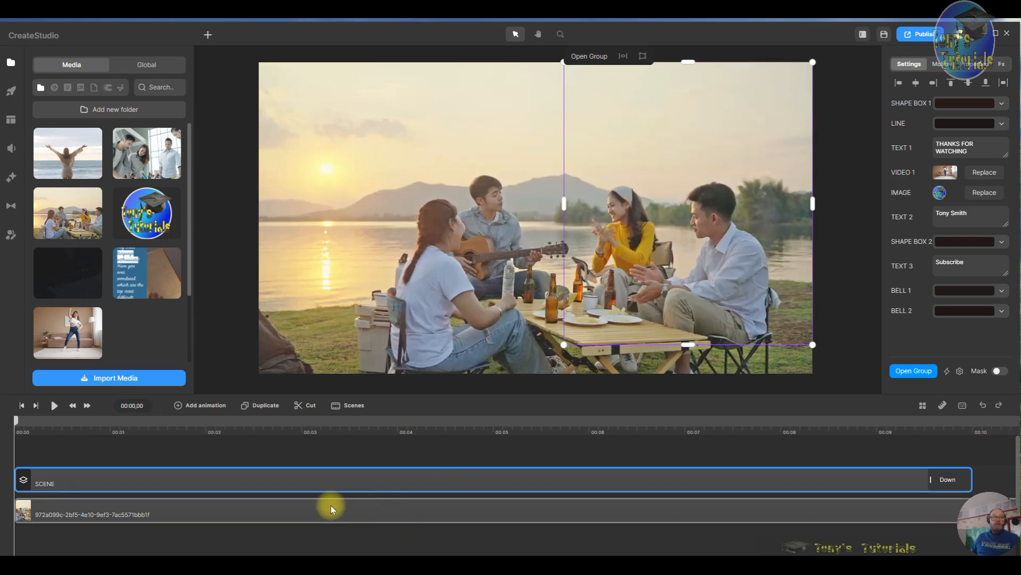
{"action": "left_click", "coordinate": [353, 435]}
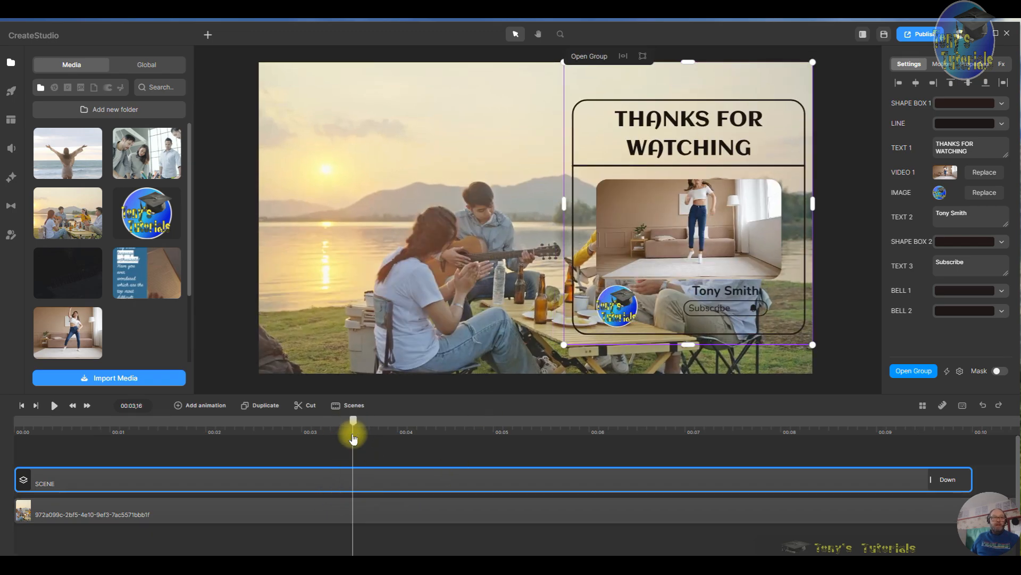
- Delete the end-screen scene group and the sunset background video from the timeline
{"action": "right_click", "coordinate": [316, 479]}
{"action": "left_click", "coordinate": [338, 466]}
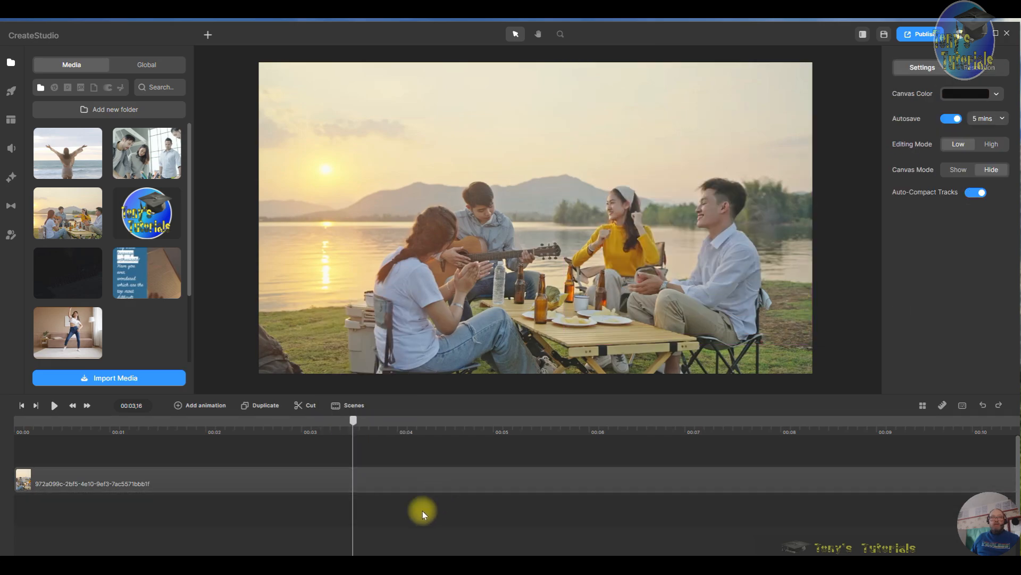
{"action": "right_click", "coordinate": [448, 481]}
{"action": "left_click", "coordinate": [476, 471]}
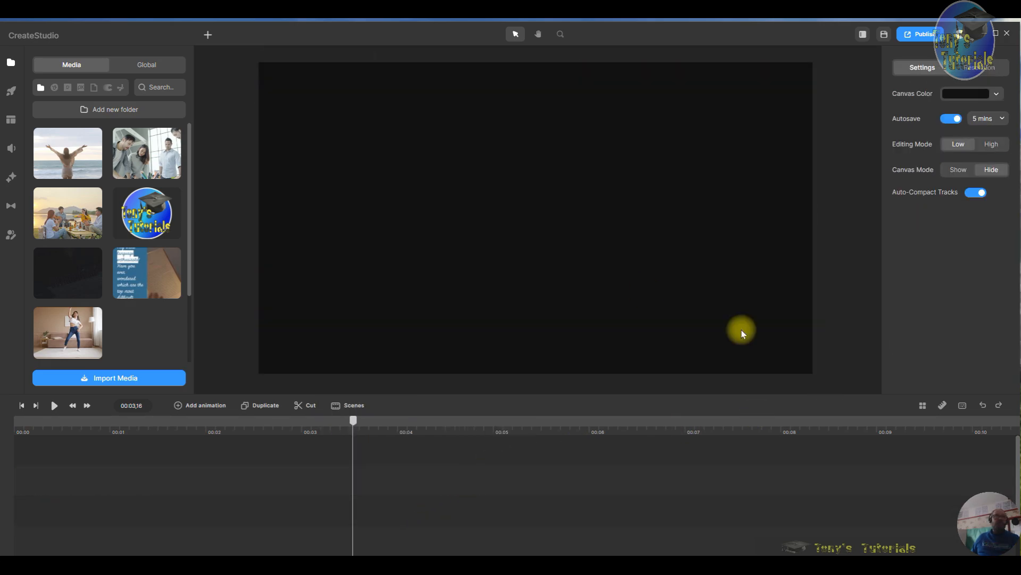
- Add the Clown With Bell element to the canvas and move its clip to the timeline start
{"action": "left_click", "coordinate": [11, 96]}
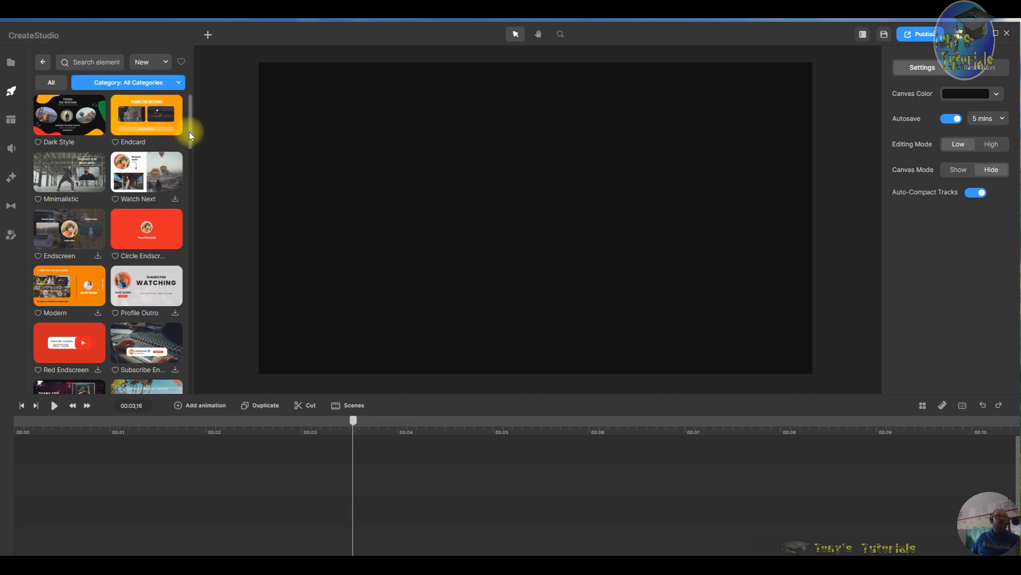
{"action": "left_click_drag", "start_coordinate": [190, 132], "coordinate": [200, 257]}
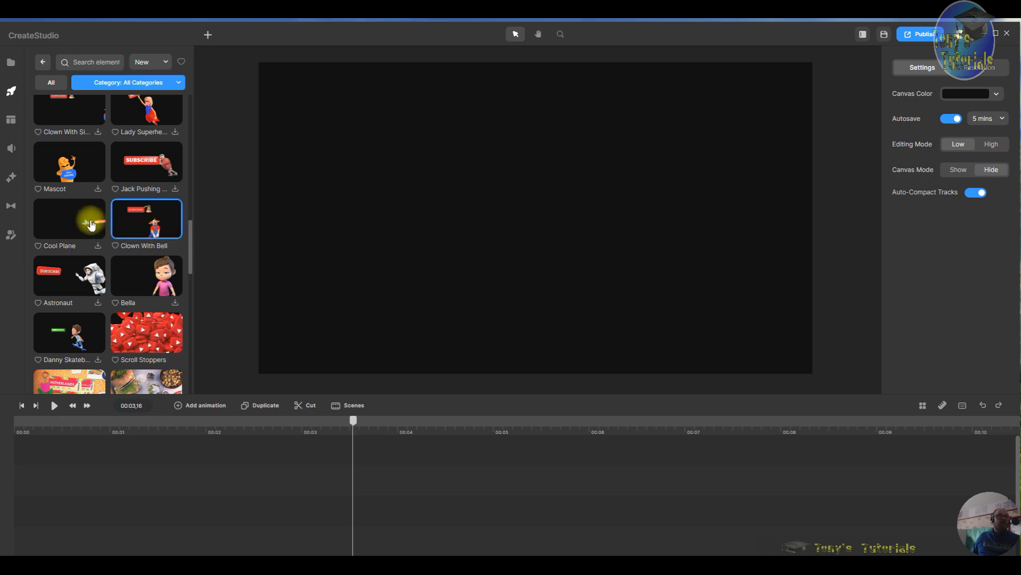
{"action": "left_click_drag", "start_coordinate": [150, 230], "coordinate": [570, 272]}
{"action": "left_click_drag", "start_coordinate": [517, 503], "coordinate": [114, 483]}
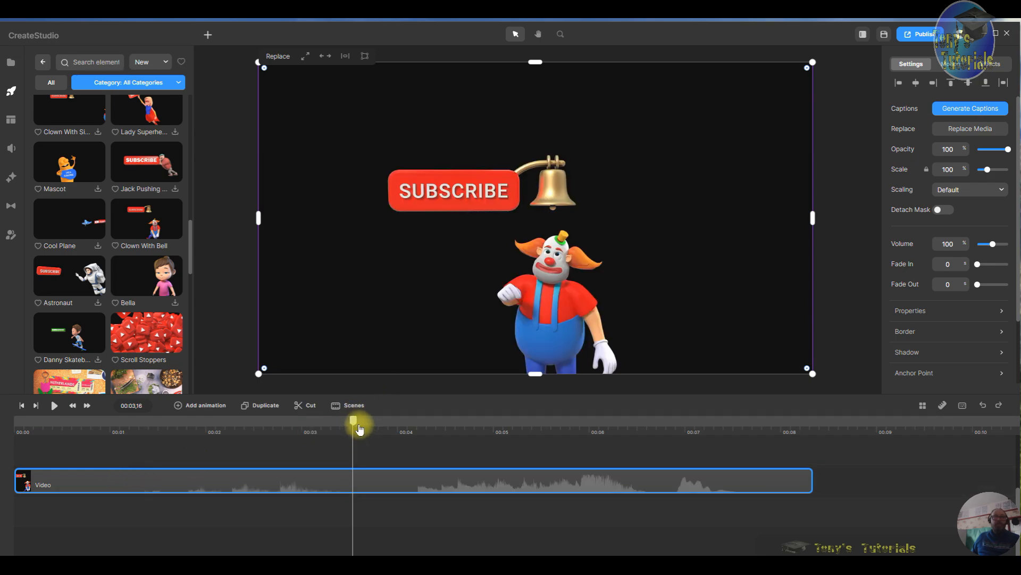
{"action": "left_click_drag", "start_coordinate": [360, 428], "coordinate": [1, 402]}
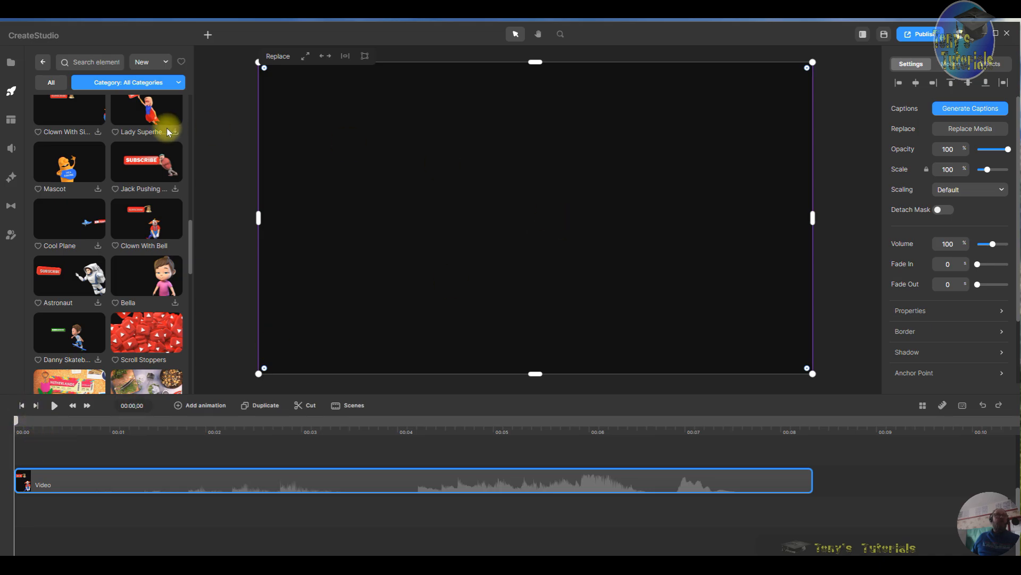
- Place the office team video as a background beneath the Clown With Bell clip and play the preview
{"action": "left_click", "coordinate": [10, 63]}
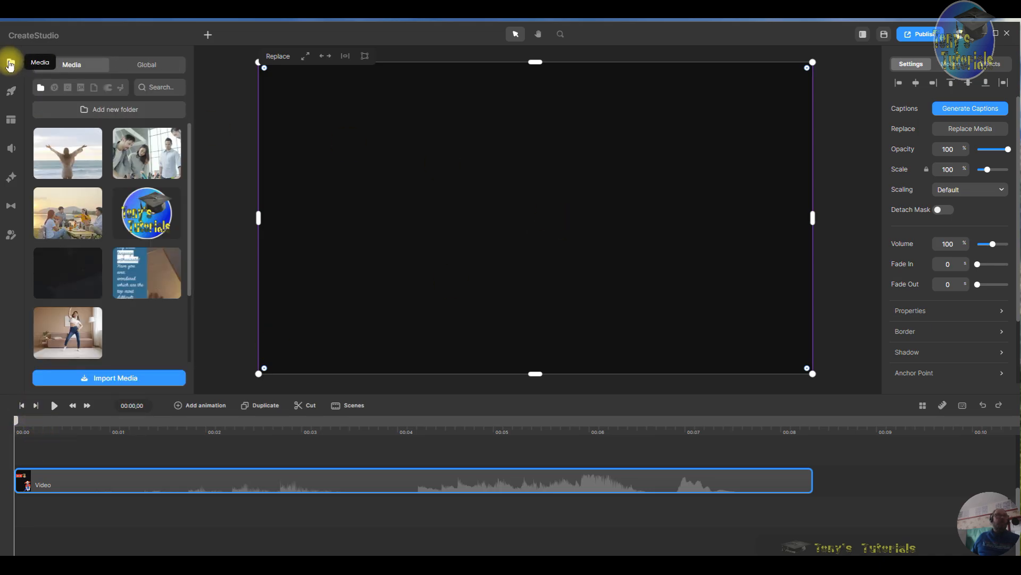
{"action": "left_click_drag", "start_coordinate": [139, 153], "coordinate": [458, 194]}
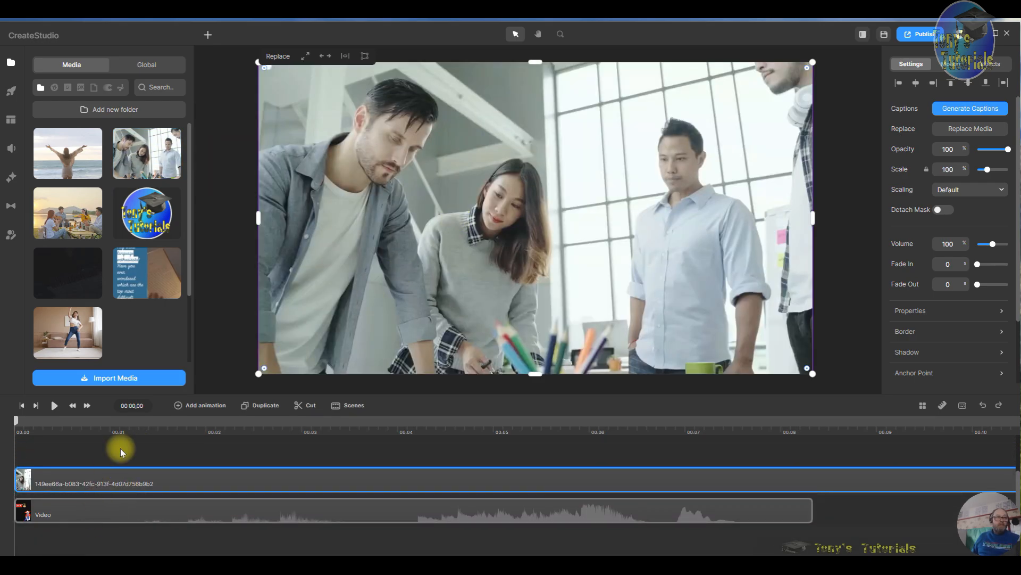
{"action": "left_click_drag", "start_coordinate": [98, 514], "coordinate": [240, 474]}
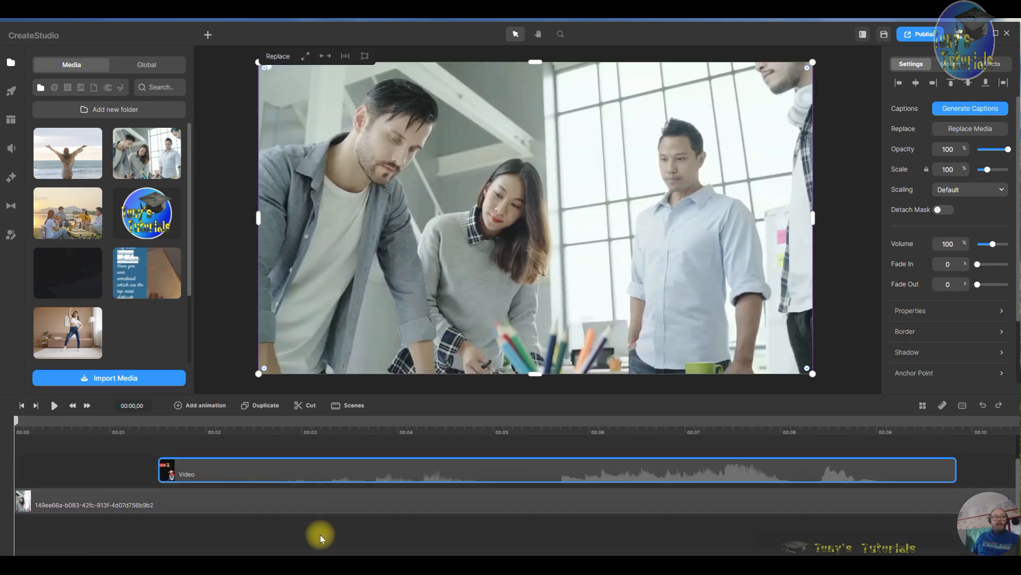
{"action": "left_click", "coordinate": [53, 406]}
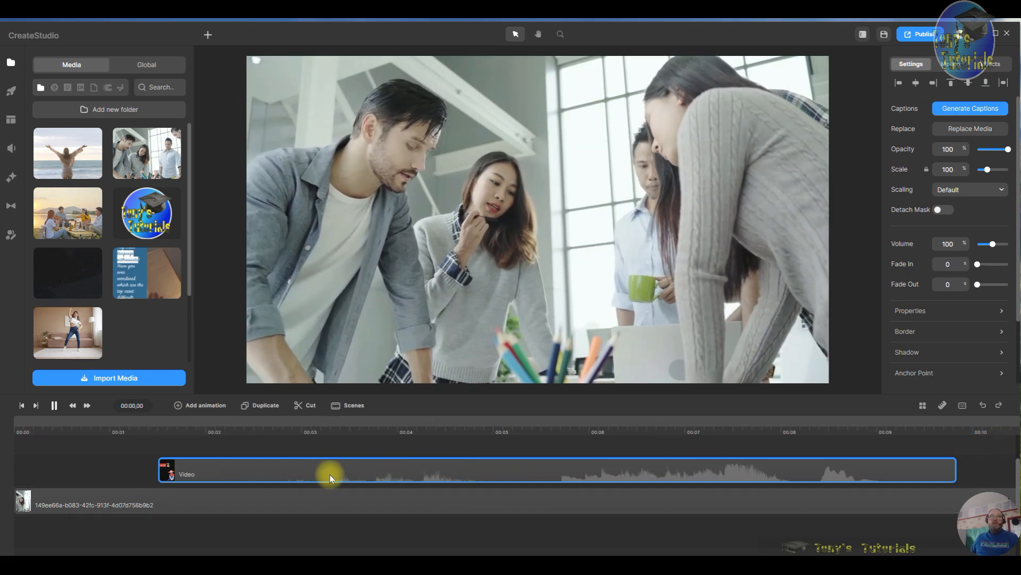
- Delete the office team background video from the timeline
{"action": "left_click", "coordinate": [324, 434]}
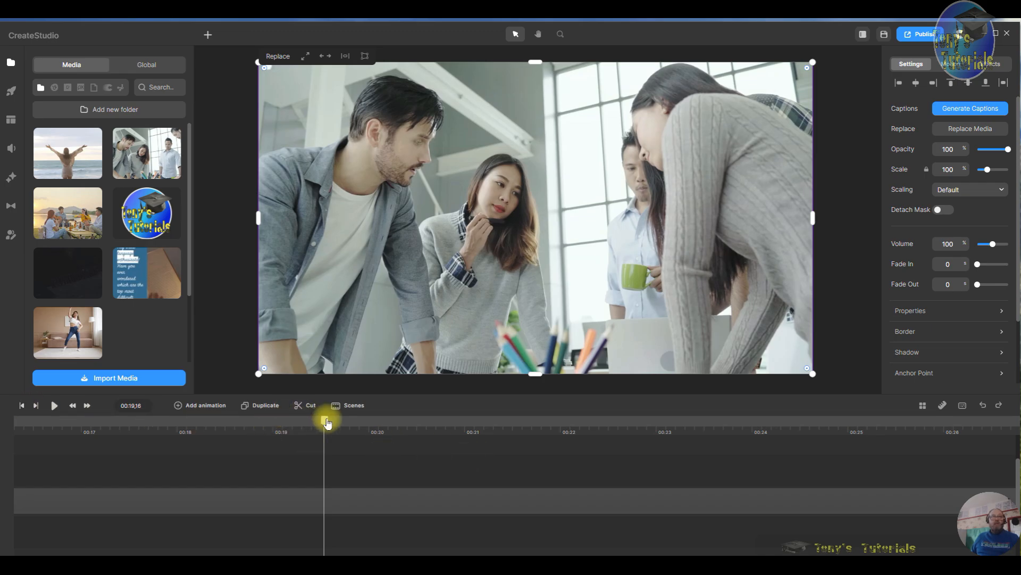
{"action": "left_click_drag", "start_coordinate": [326, 420], "coordinate": [7, 408]}
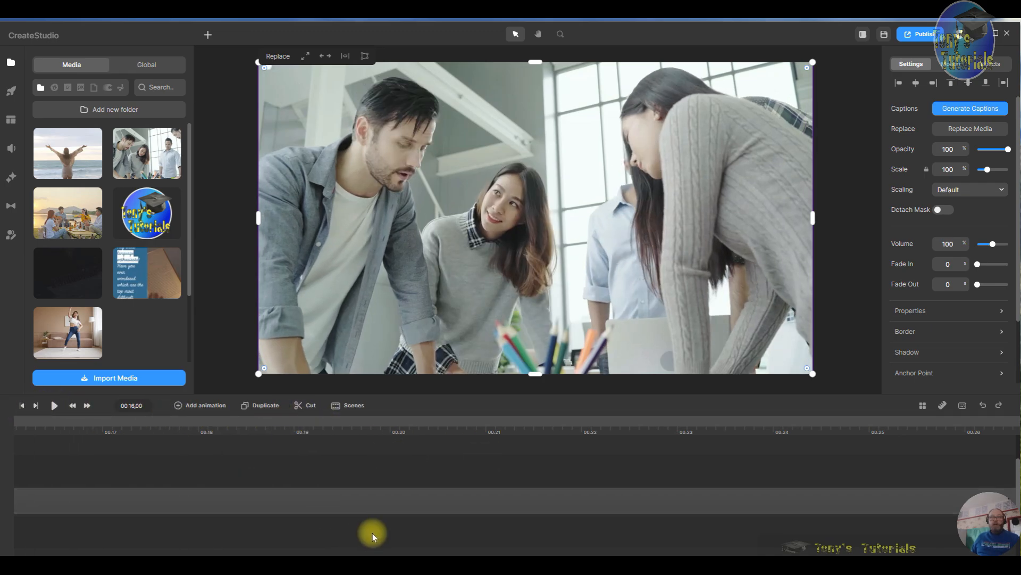
{"action": "right_click", "coordinate": [358, 498]}
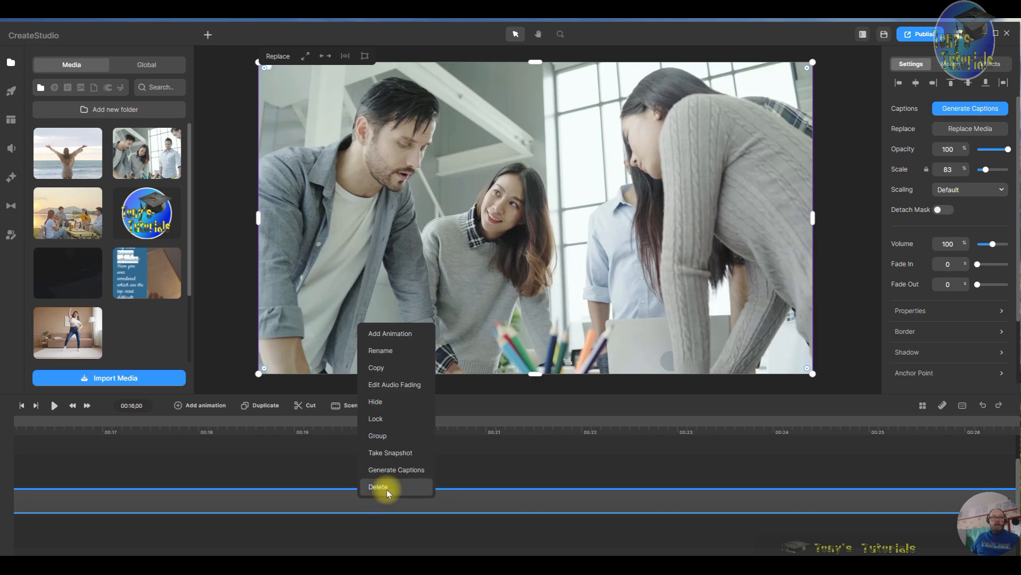
{"action": "left_click", "coordinate": [385, 486]}
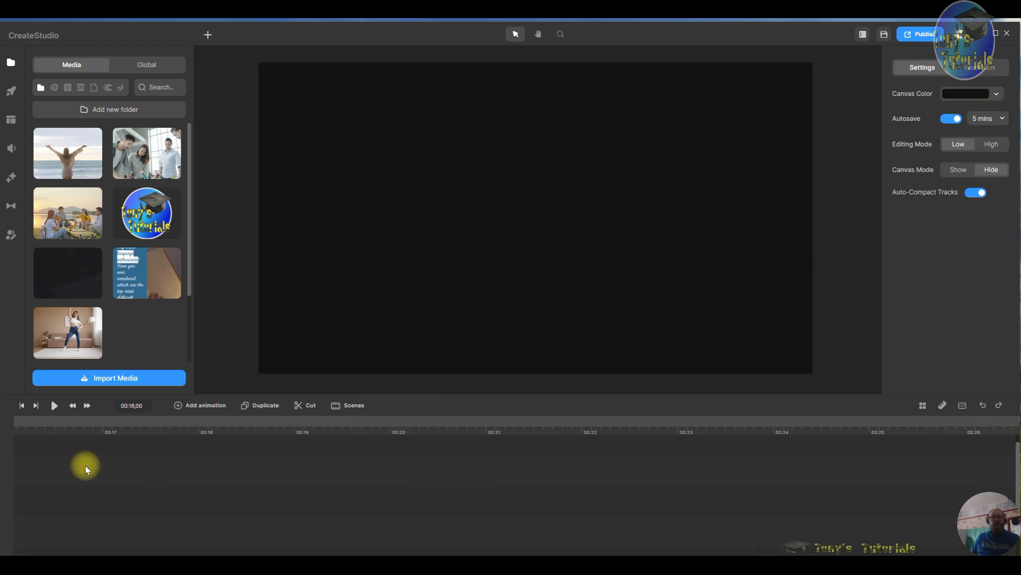
- Move the Clown With Bell clip back to the start of the timeline
{"action": "left_click", "coordinate": [21, 408]}
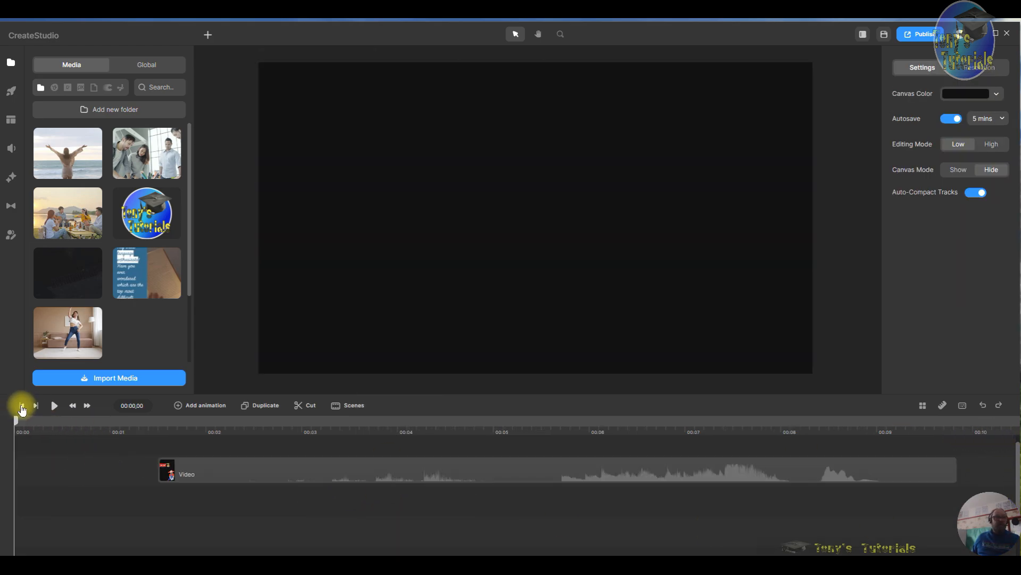
{"action": "left_click_drag", "start_coordinate": [304, 475], "coordinate": [117, 472]}
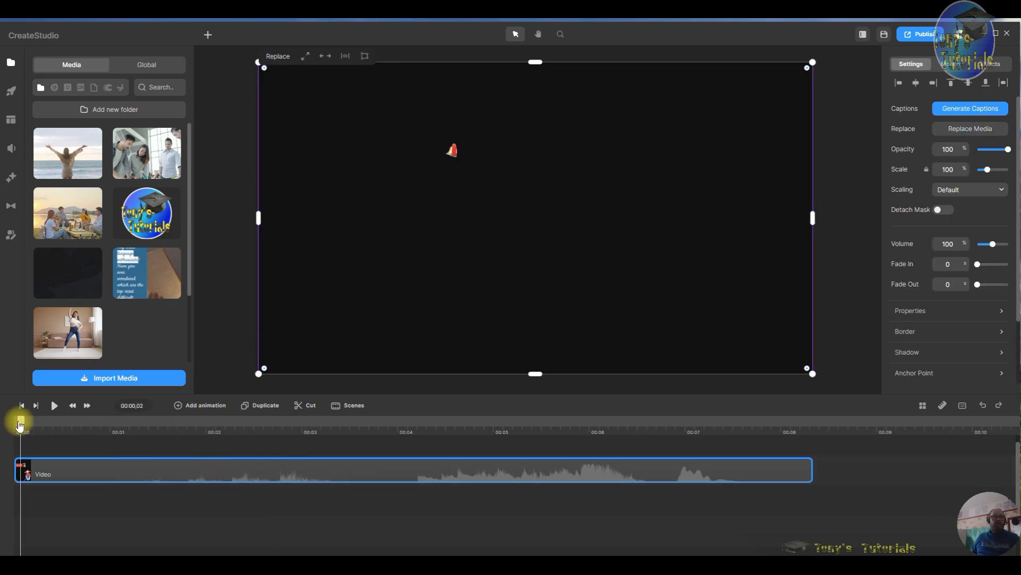
{"action": "left_click_drag", "start_coordinate": [20, 426], "coordinate": [241, 446]}
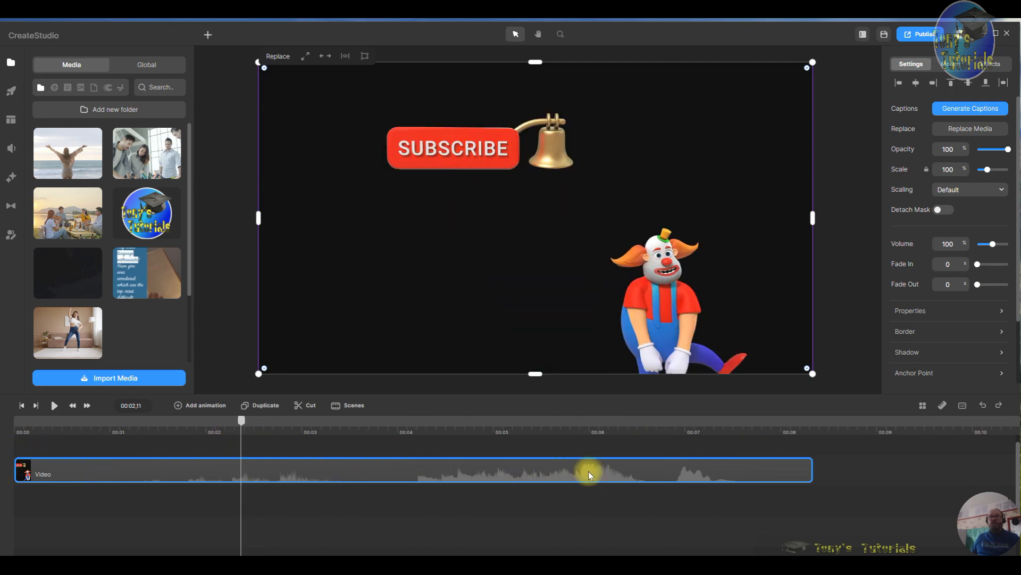
- Browse the elements library for another animation and delete the Clown With Bell clip
{"action": "left_click", "coordinate": [969, 131]}
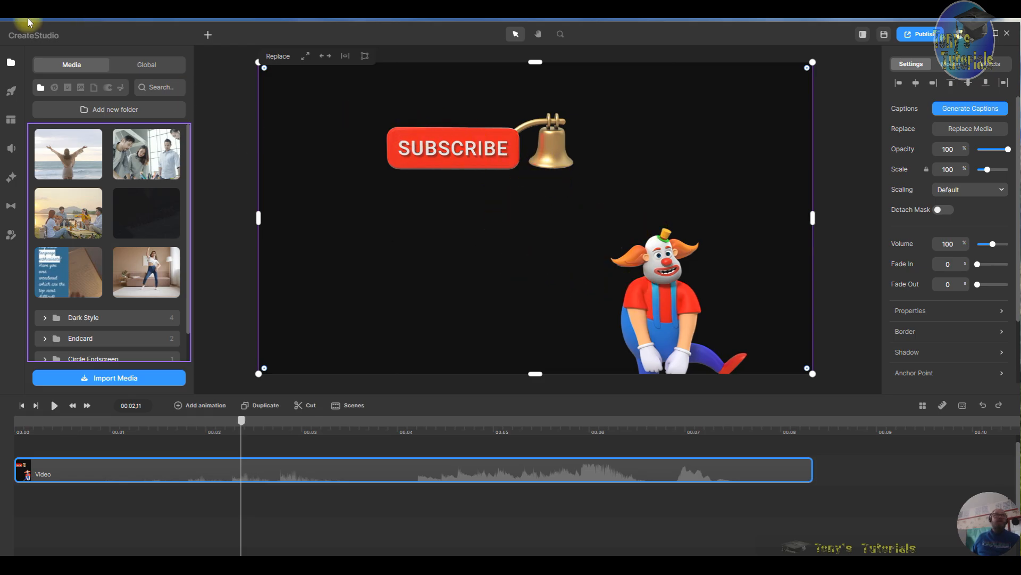
{"action": "left_click", "coordinate": [11, 93]}
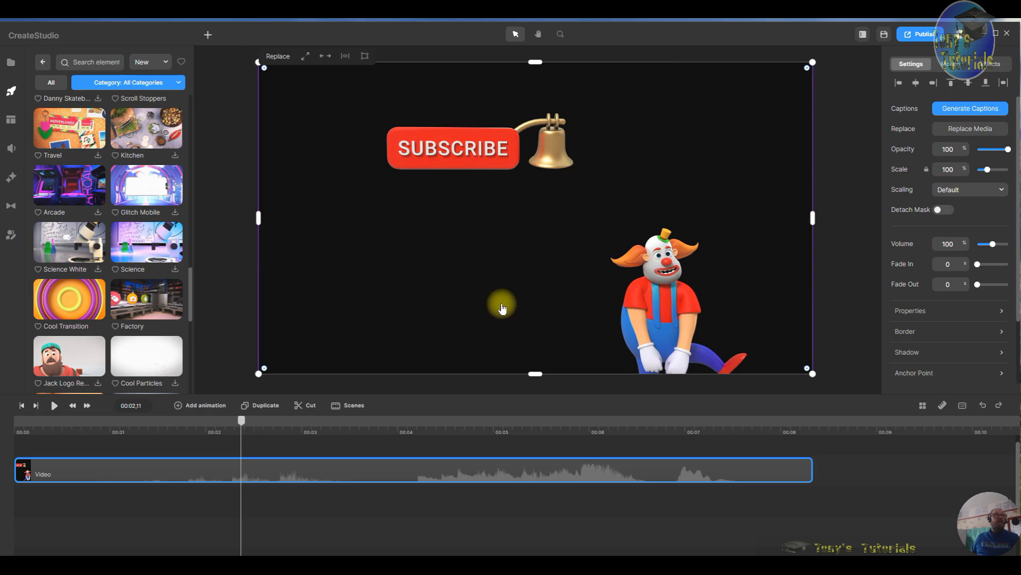
{"action": "scroll", "coordinate": [135, 319], "scroll_direction": "down", "scroll_amount": 5}
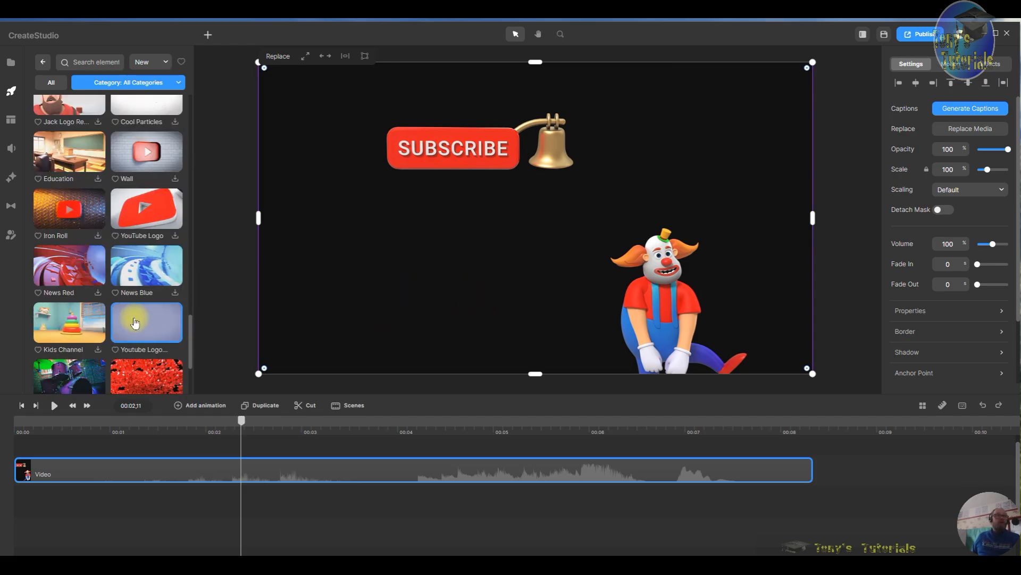
{"action": "scroll", "coordinate": [135, 321], "scroll_direction": "down", "scroll_amount": 3}
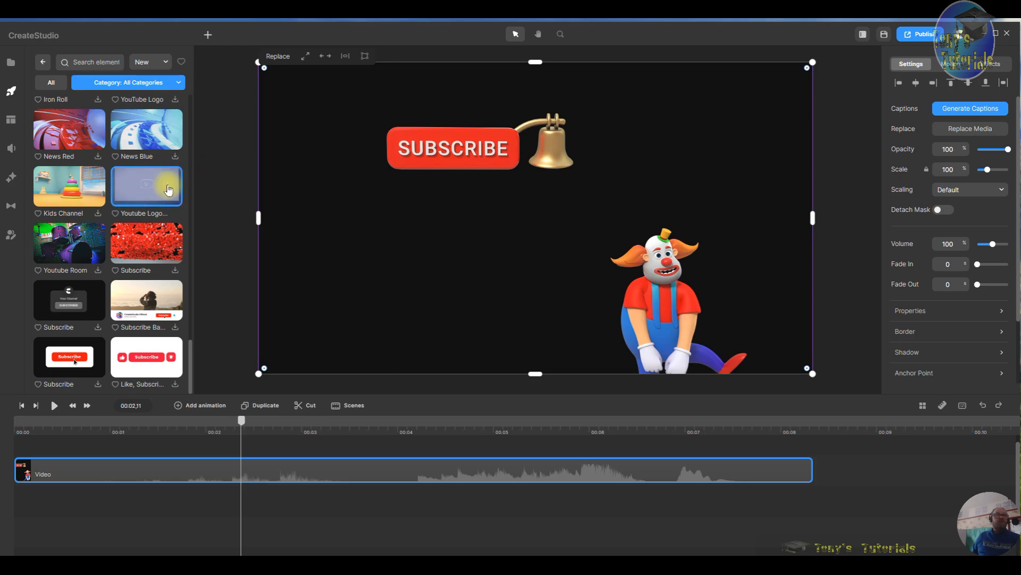
{"action": "right_click", "coordinate": [395, 466]}
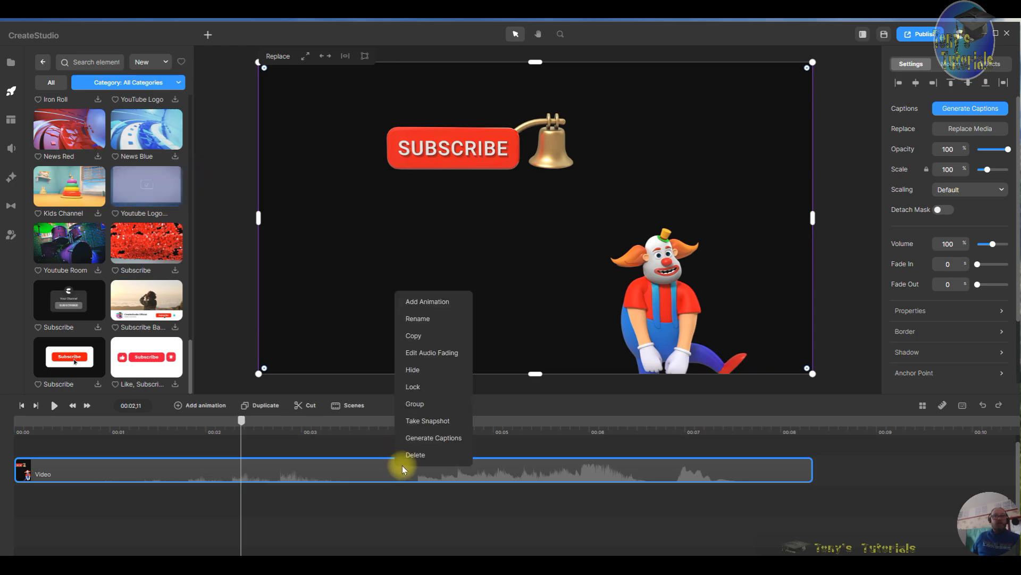
{"action": "left_click", "coordinate": [415, 457]}
- Add the Youtube Logo element to the canvas and move its clip to the timeline start
{"action": "left_click_drag", "start_coordinate": [173, 197], "coordinate": [437, 239]}
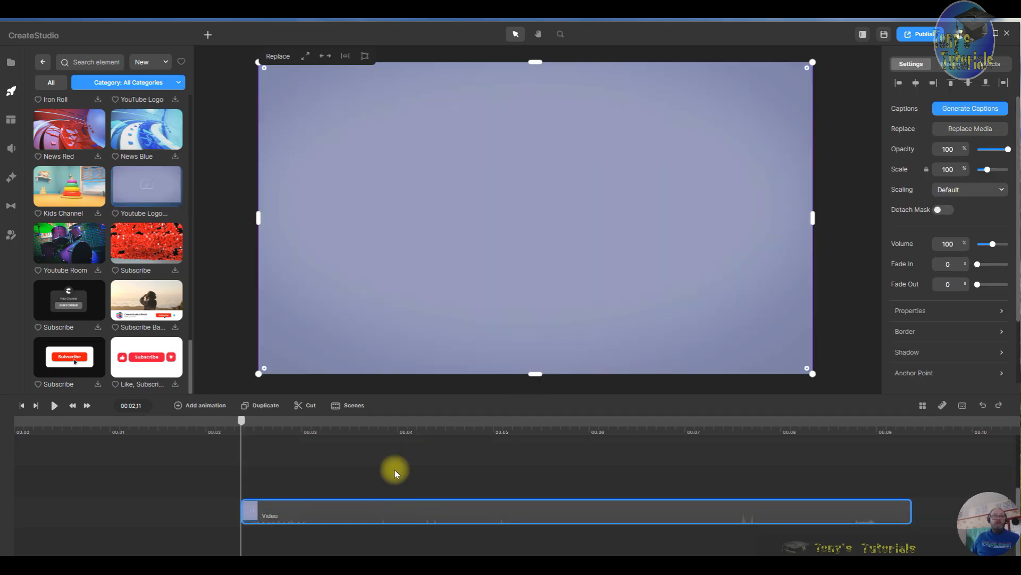
{"action": "left_click_drag", "start_coordinate": [368, 511], "coordinate": [117, 512]}
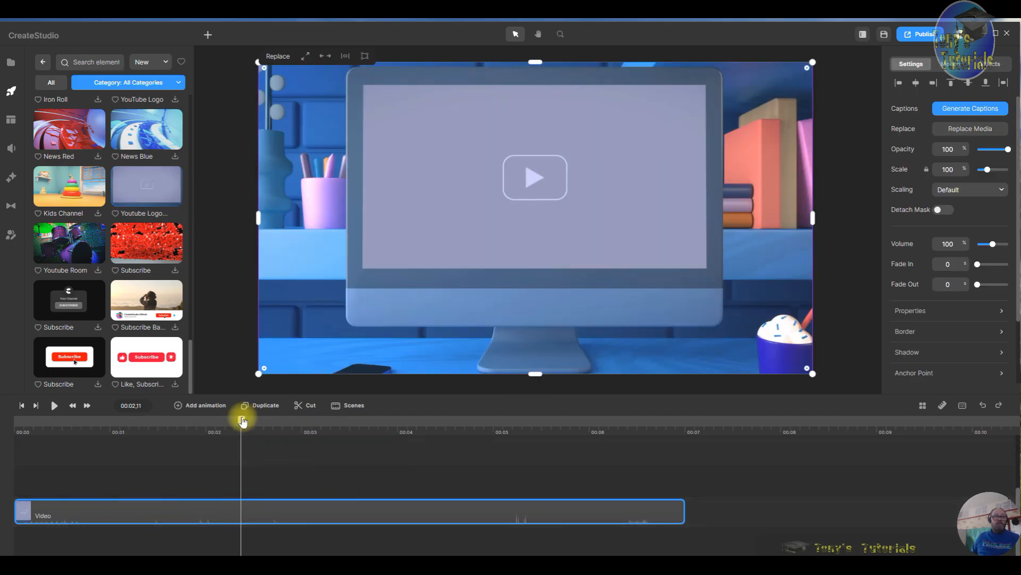
- Add a text element at about the 1-second mark and move it near the top of the canvas
{"action": "left_click_drag", "start_coordinate": [241, 419], "coordinate": [401, 469]}
{"action": "left_click_drag", "start_coordinate": [486, 468], "coordinate": [131, 445]}
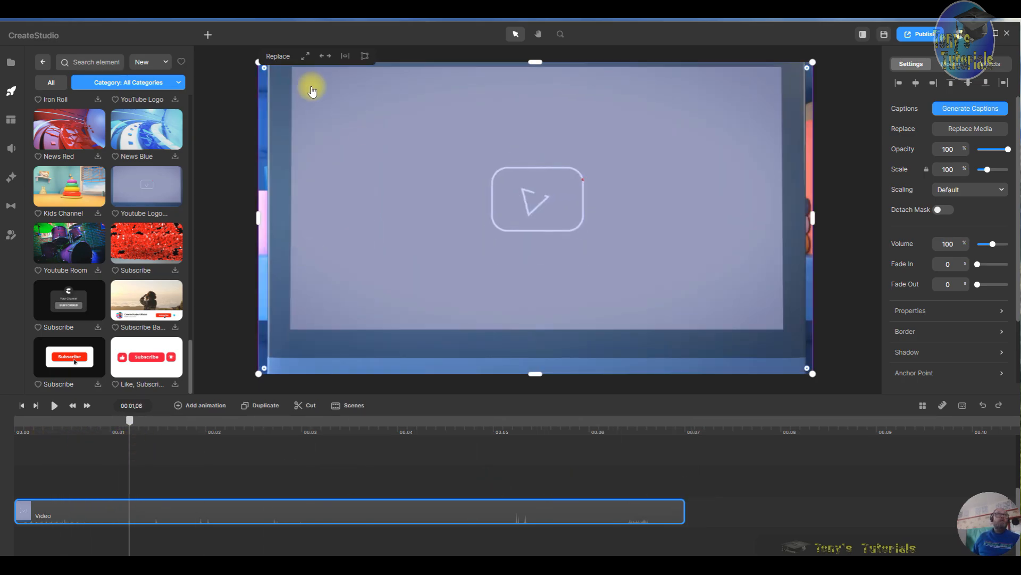
{"action": "left_click", "coordinate": [208, 35]}
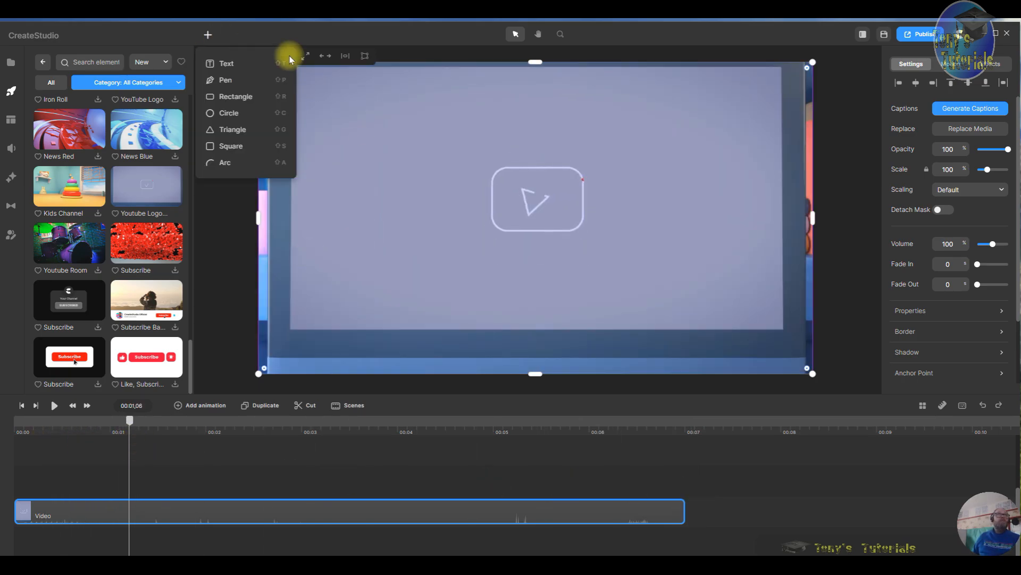
{"action": "left_click", "coordinate": [232, 64]}
{"action": "left_click_drag", "start_coordinate": [569, 221], "coordinate": [572, 109]}
- Replace the placeholder text with the pasted channel handle
{"action": "double_click", "coordinate": [574, 109]}
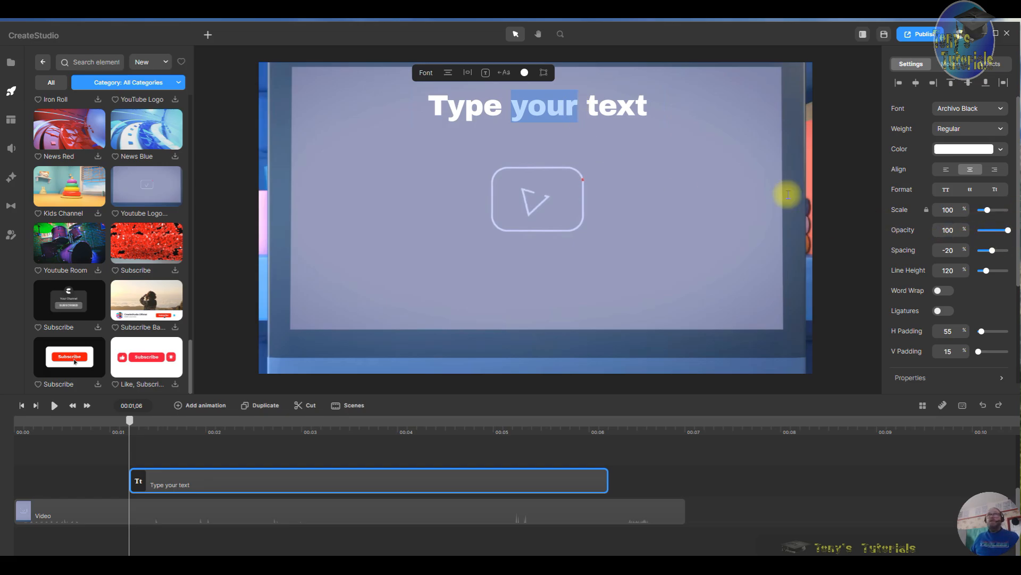
{"action": "left_click", "coordinate": [598, 107]}
{"action": "left_click", "coordinate": [664, 109]}
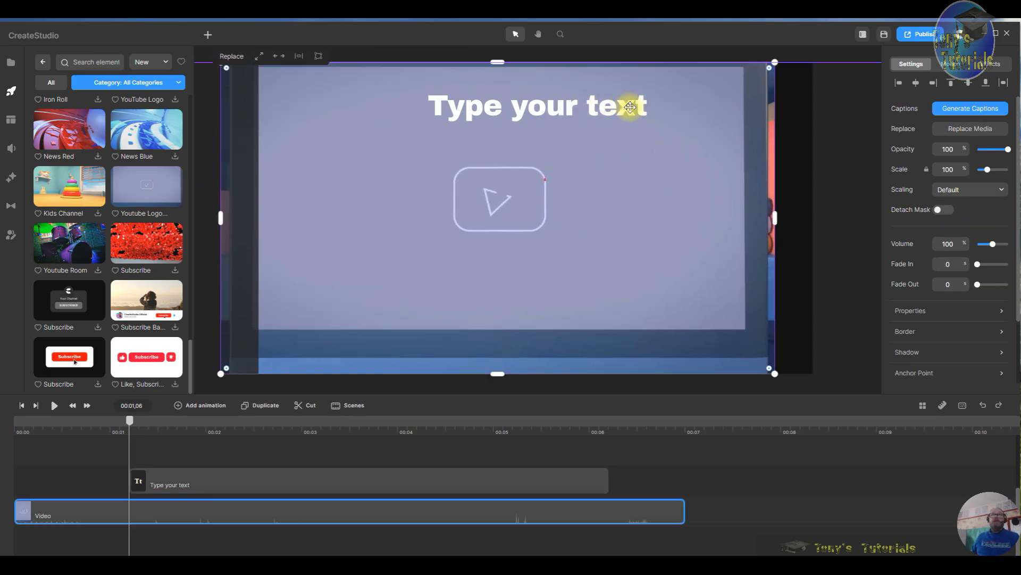
{"action": "left_click_drag", "start_coordinate": [664, 104], "coordinate": [673, 110]}
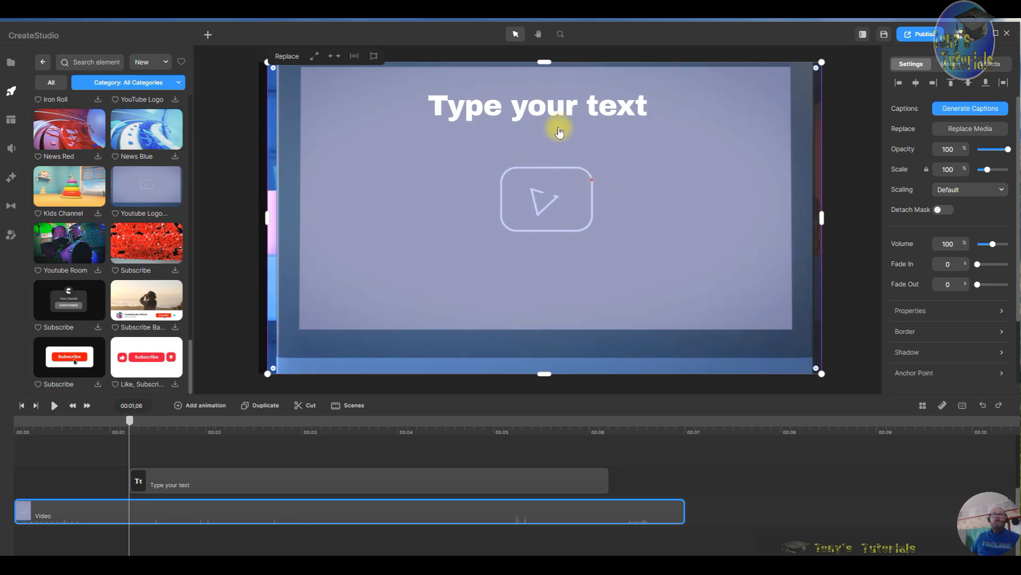
{"action": "left_click", "coordinate": [562, 102]}
{"action": "right_click", "coordinate": [565, 96]}
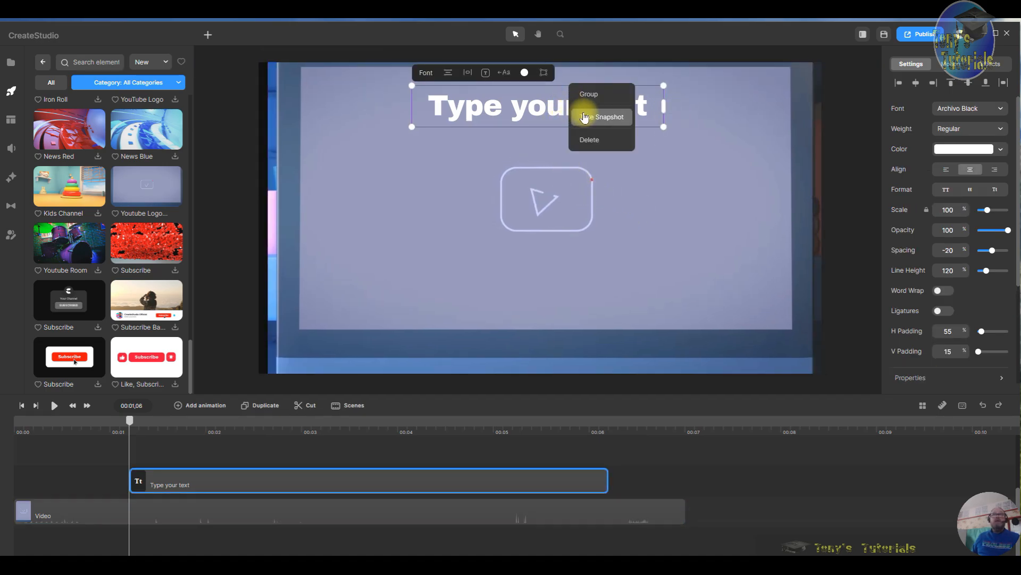
{"action": "left_click", "coordinate": [504, 107]}
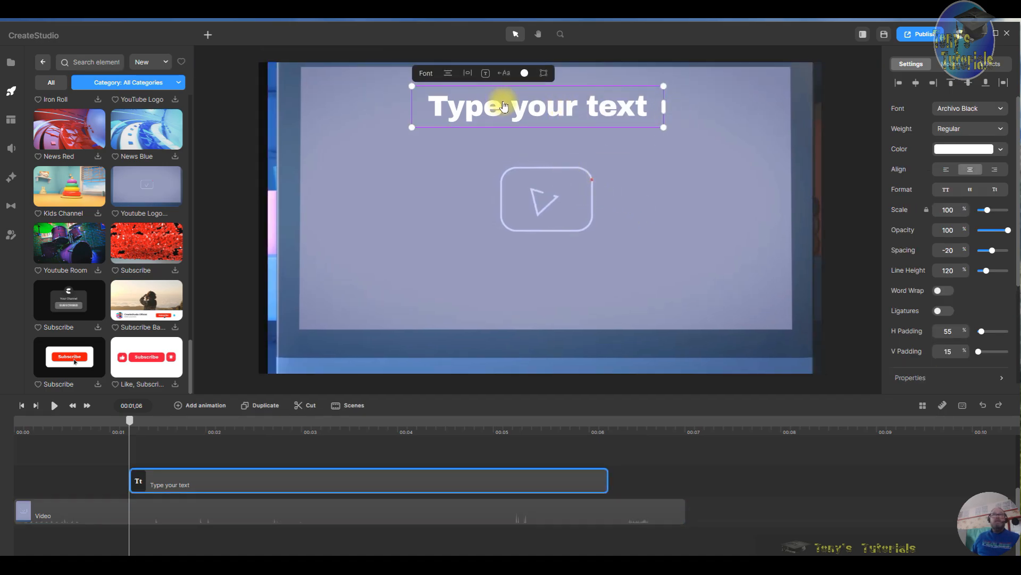
{"action": "double_click", "coordinate": [642, 106]}
{"action": "left_click", "coordinate": [645, 103]}
{"action": "left_click_drag", "start_coordinate": [645, 102], "coordinate": [446, 116]}
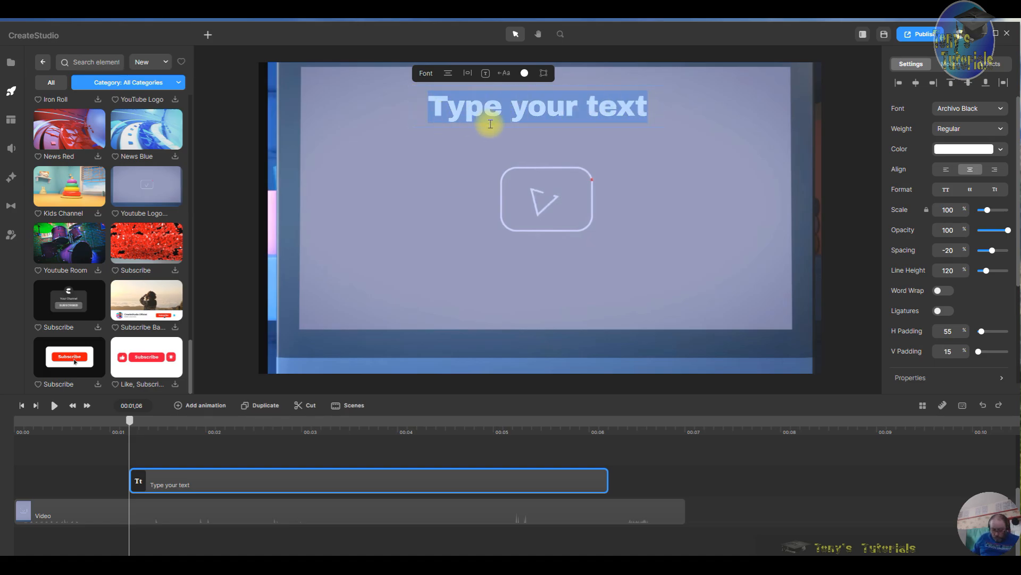
{"action": "type", "text": "@TonysTutorials-zk8mh"}
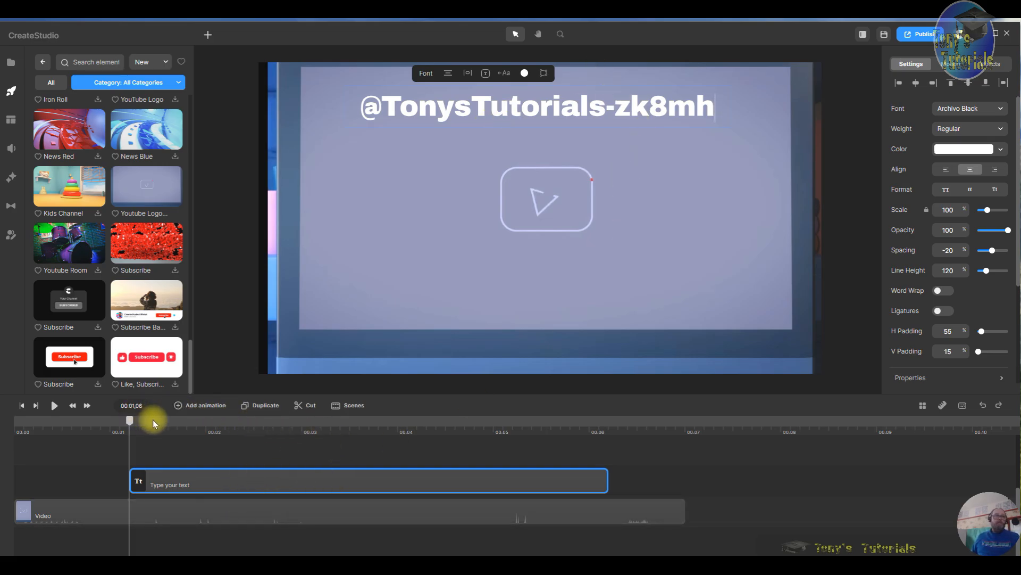
- Resize the text to about 67% scale and position it centred above the monitor screen
{"action": "left_click", "coordinate": [63, 406]}
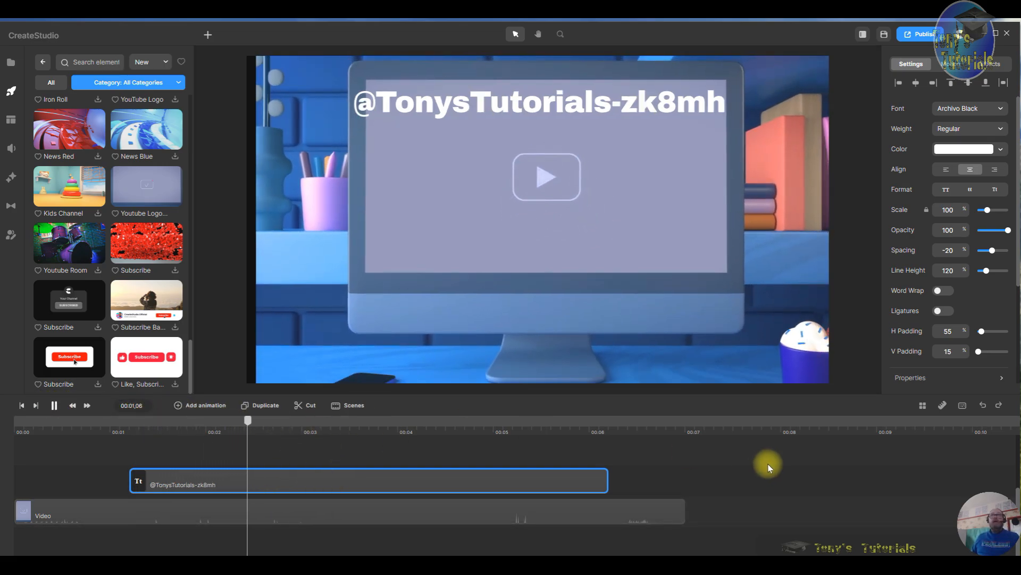
{"action": "left_click", "coordinate": [694, 111]}
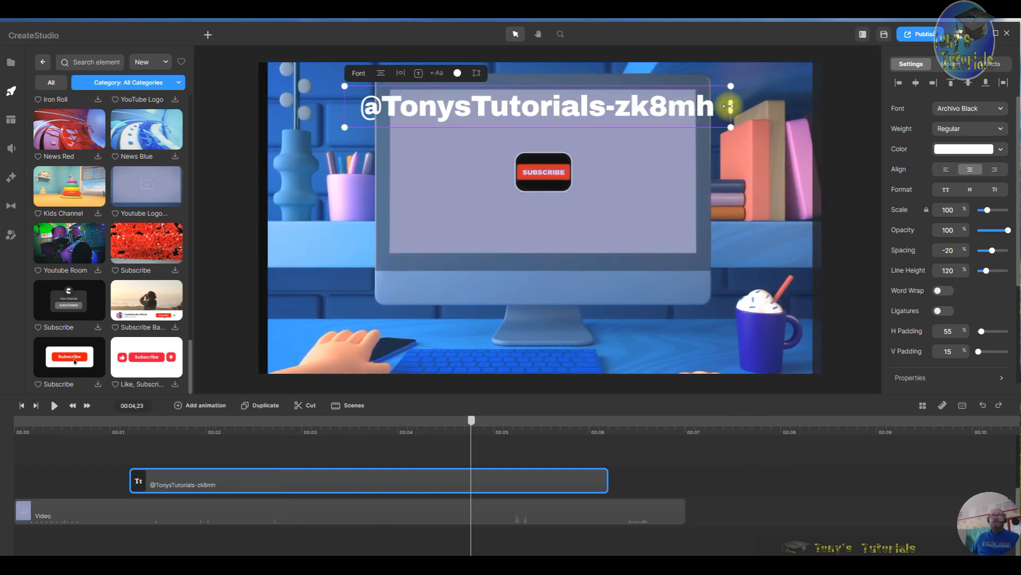
{"action": "left_click_drag", "start_coordinate": [728, 105], "coordinate": [642, 138]}
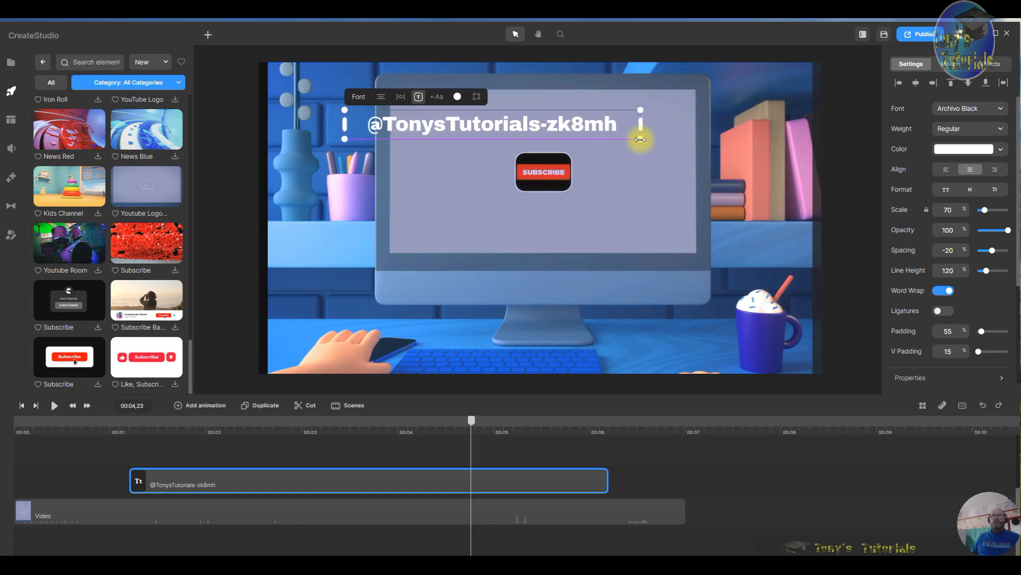
{"action": "left_click_drag", "start_coordinate": [551, 136], "coordinate": [599, 114]}
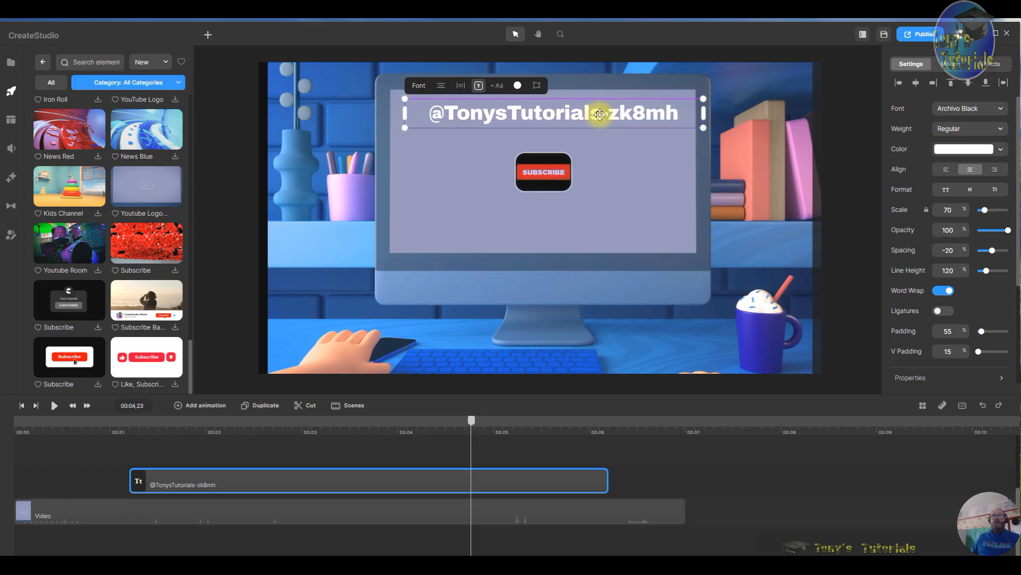
{"action": "left_click_drag", "start_coordinate": [703, 97], "coordinate": [685, 99]}
{"action": "left_click_drag", "start_coordinate": [629, 124], "coordinate": [629, 113]}
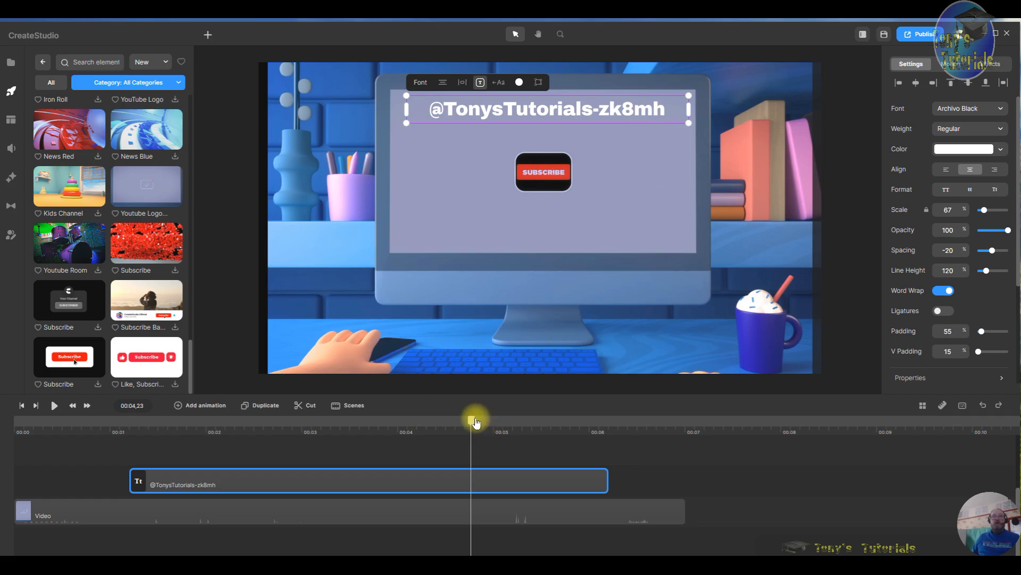
- Add a Fade In entrance animation to the text and lengthen its duration
{"action": "left_click_drag", "start_coordinate": [476, 423], "coordinate": [323, 497]}
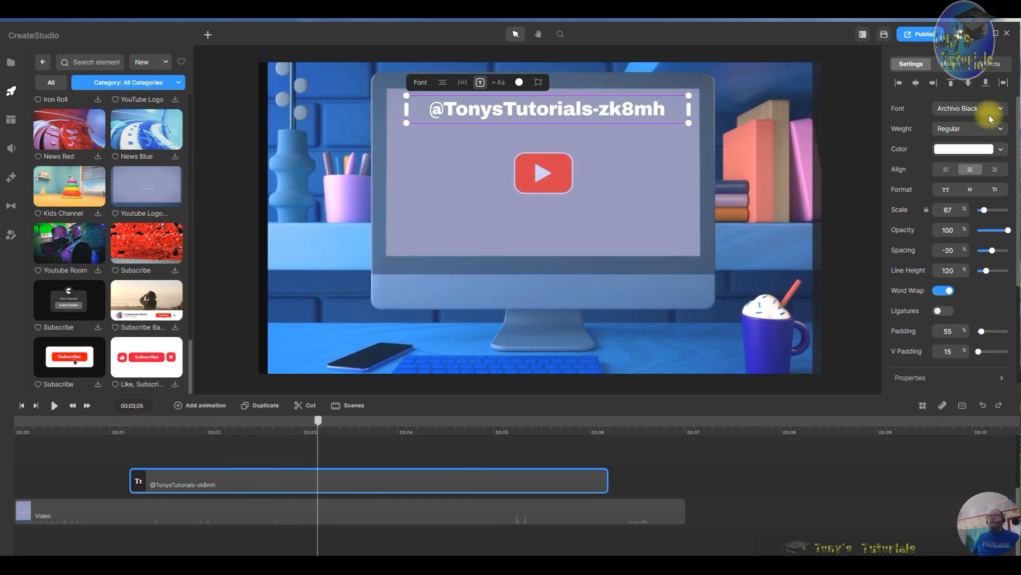
{"action": "left_click", "coordinate": [955, 64]}
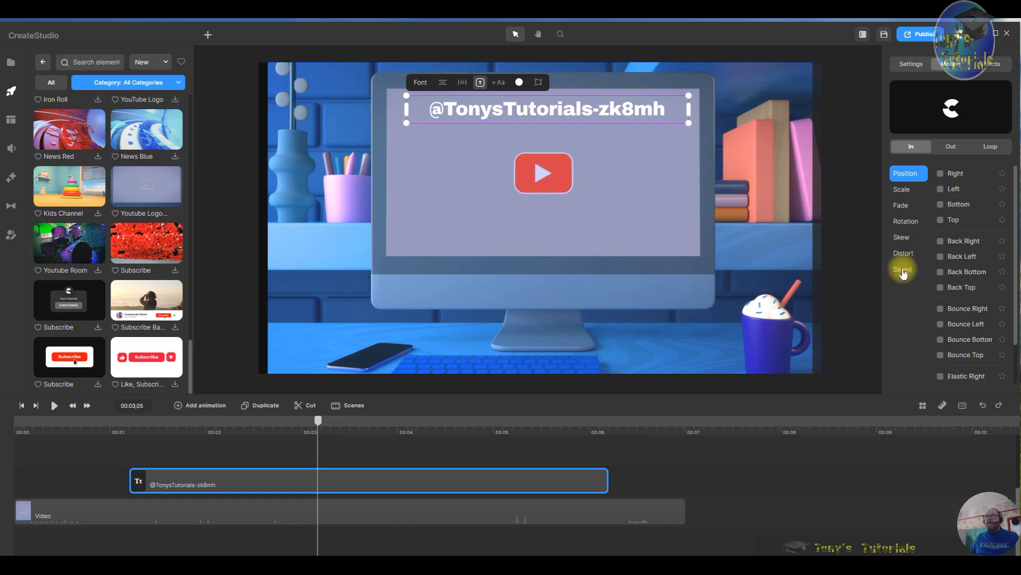
{"action": "left_click", "coordinate": [902, 207]}
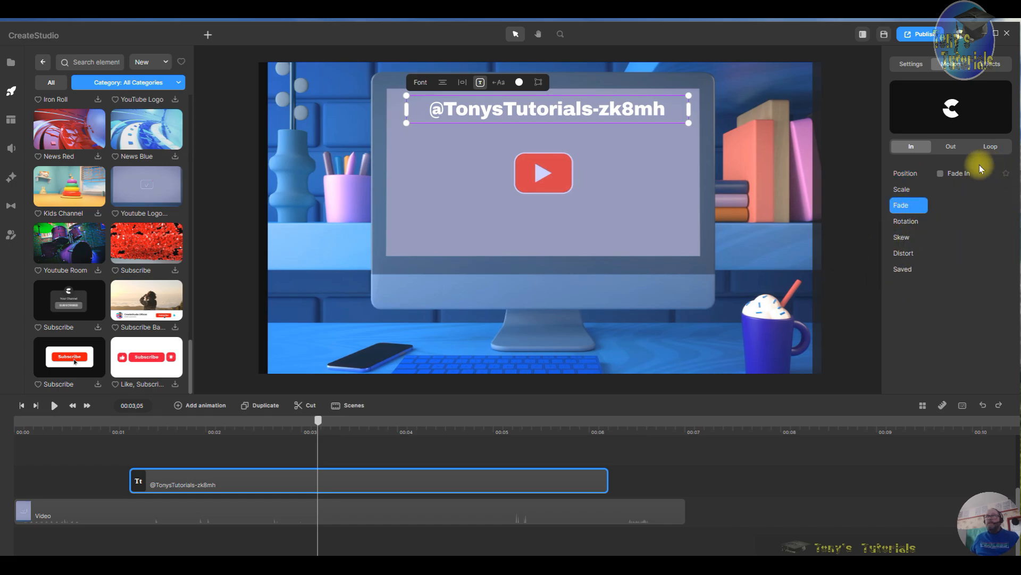
{"action": "left_click", "coordinate": [941, 174]}
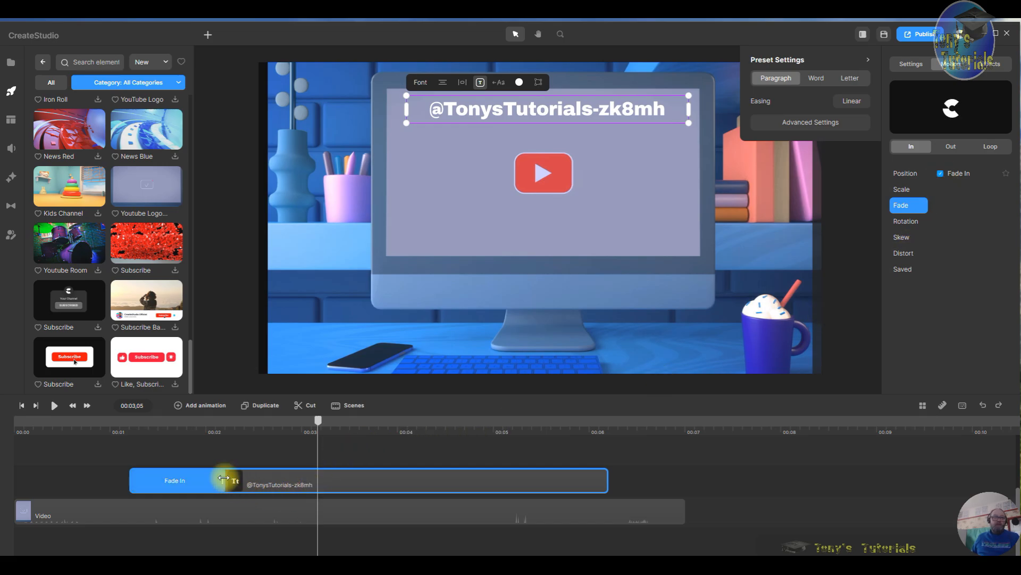
{"action": "left_click_drag", "start_coordinate": [229, 483], "coordinate": [280, 482]}
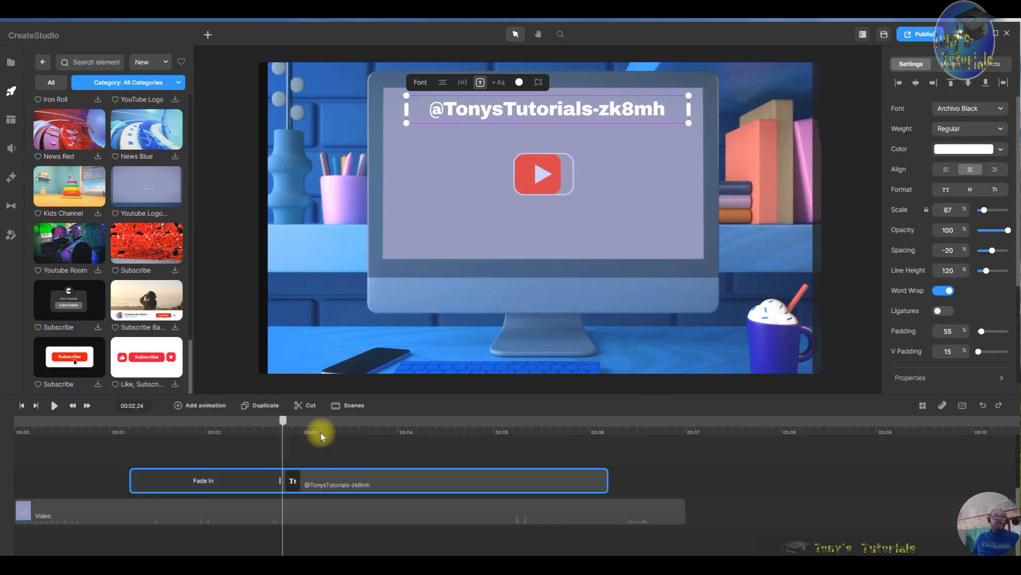
- Extend the text clip's end to just before the video's end
{"action": "left_click", "coordinate": [24, 409]}
{"action": "left_click", "coordinate": [54, 405]}
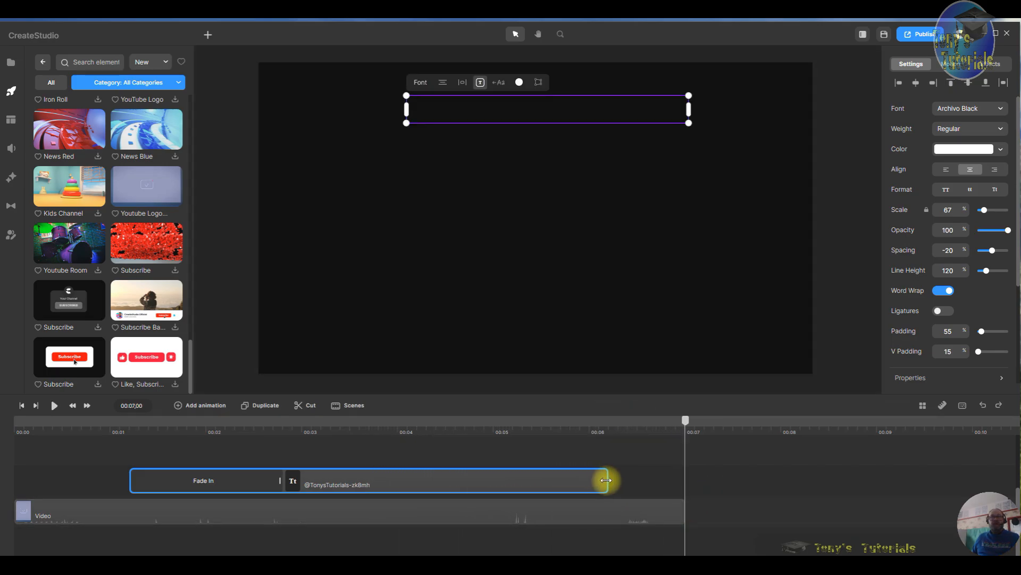
{"action": "left_click_drag", "start_coordinate": [608, 481], "coordinate": [665, 480]}
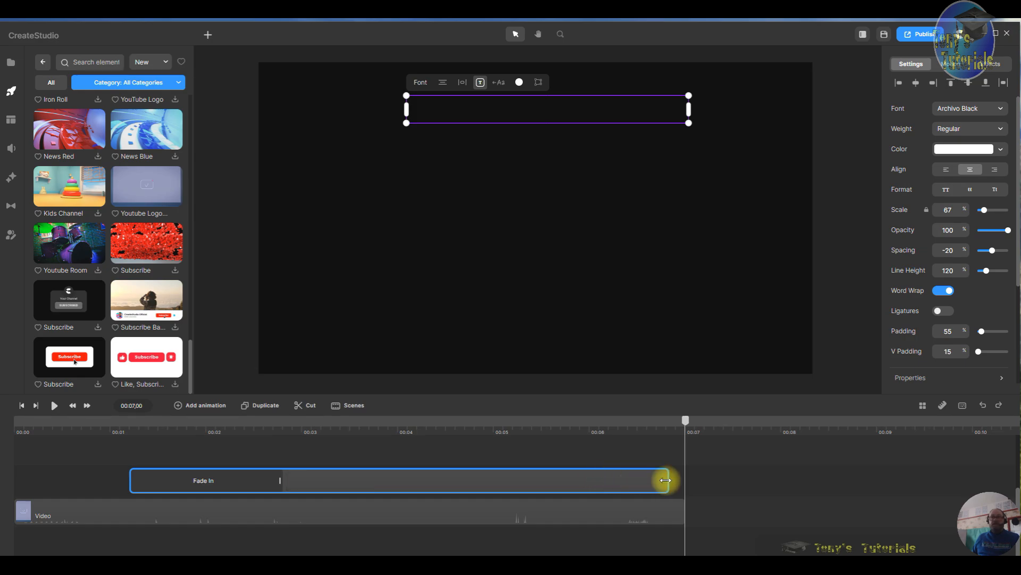
- Add a Fade Out exit animation to the text
{"action": "left_click", "coordinate": [951, 65]}
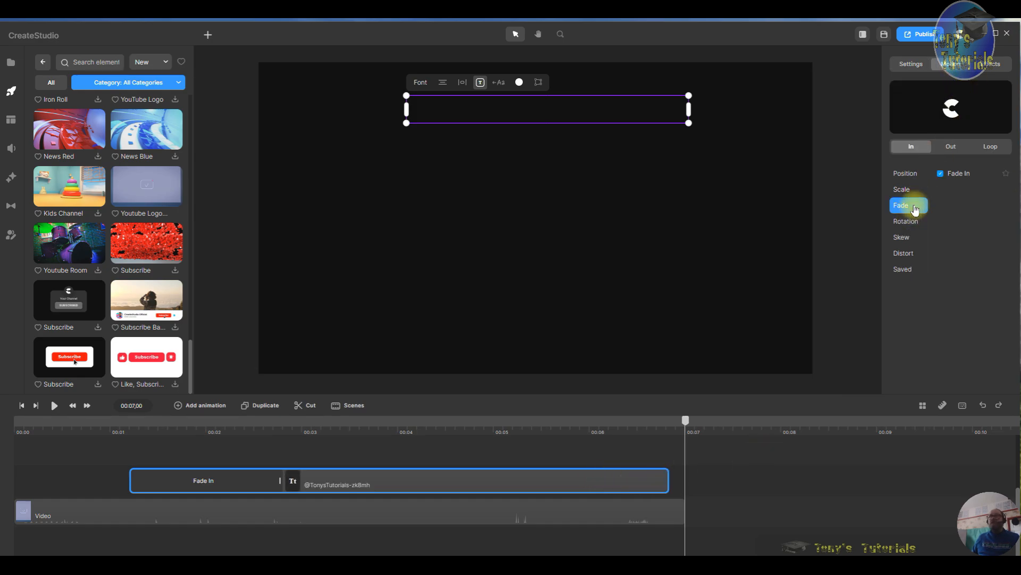
{"action": "left_click", "coordinate": [950, 146]}
{"action": "left_click", "coordinate": [905, 206]}
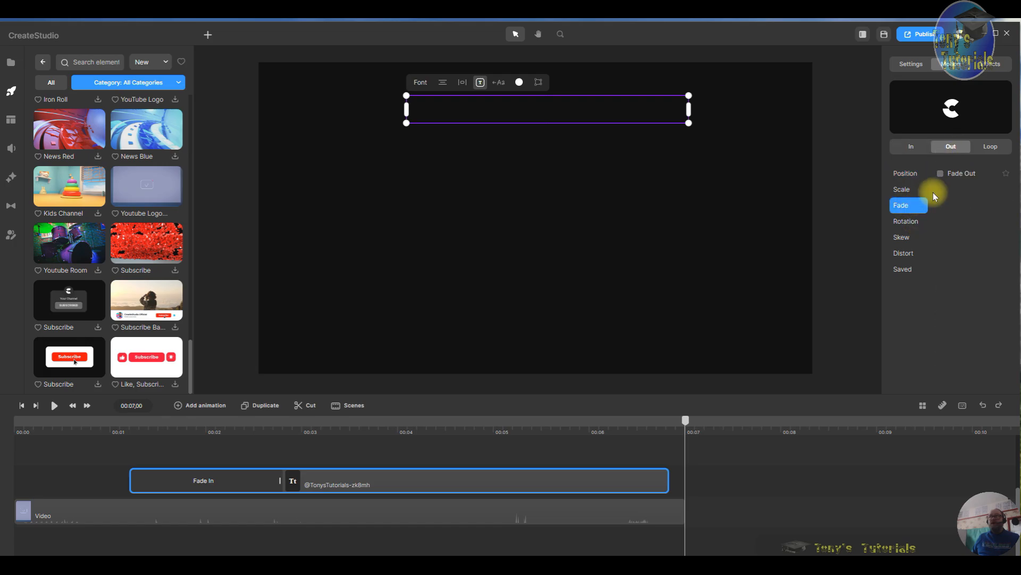
{"action": "left_click", "coordinate": [940, 174]}
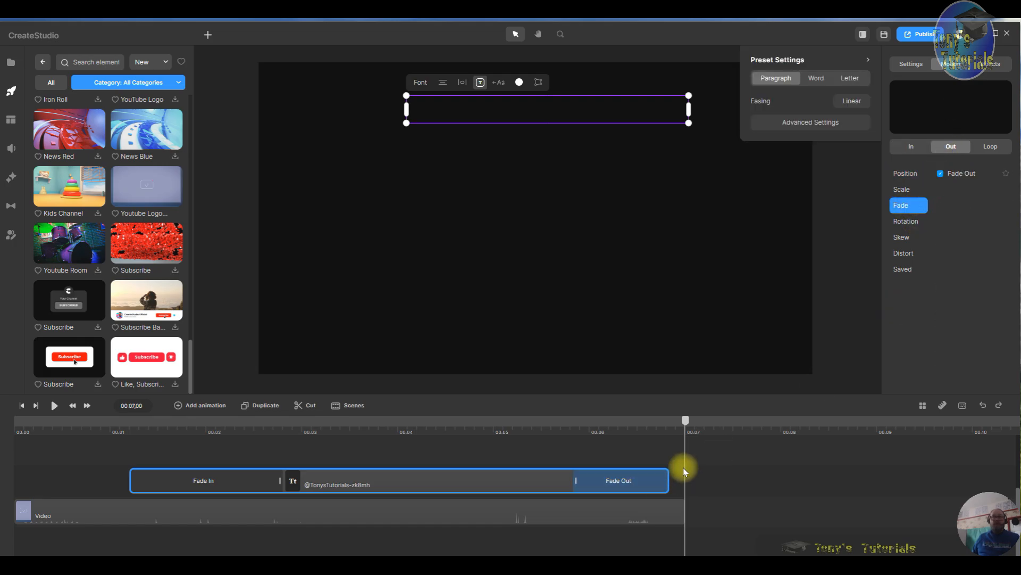
- Delete the text clip from the timeline
{"action": "left_click_drag", "start_coordinate": [685, 420], "coordinate": [167, 442]}
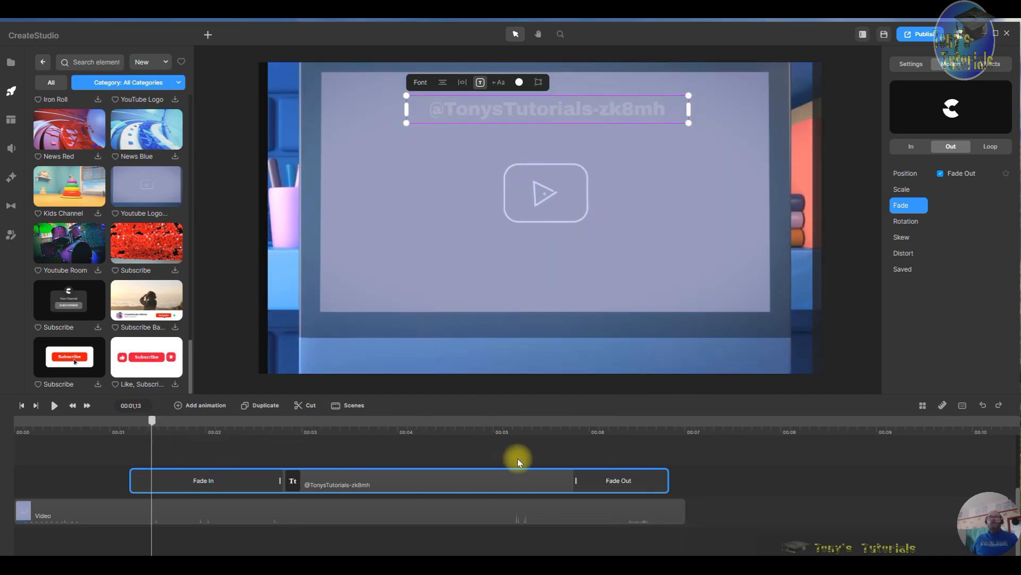
{"action": "right_click", "coordinate": [421, 474]}
{"action": "left_click", "coordinate": [444, 463]}
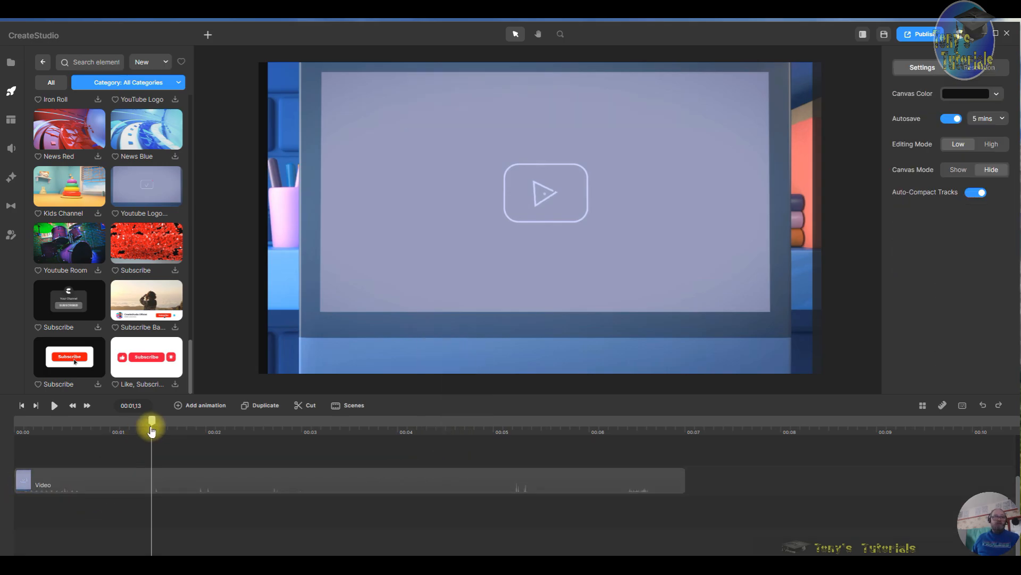
- Split the Youtube Logo video at about 00:05,29 and delete the part after the split
{"action": "left_click_drag", "start_coordinate": [151, 430], "coordinate": [2, 468]}
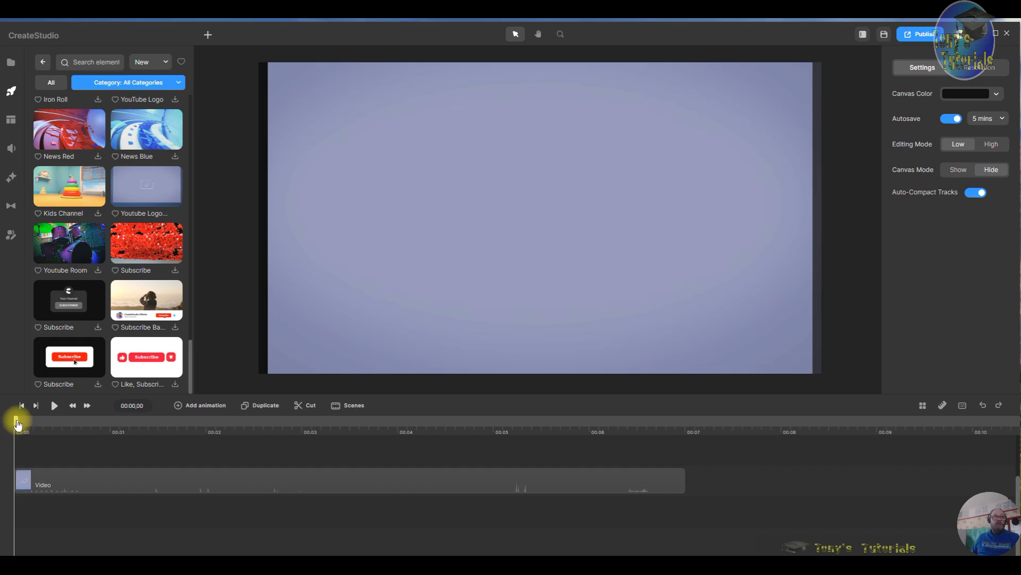
{"action": "left_click_drag", "start_coordinate": [17, 424], "coordinate": [589, 448]}
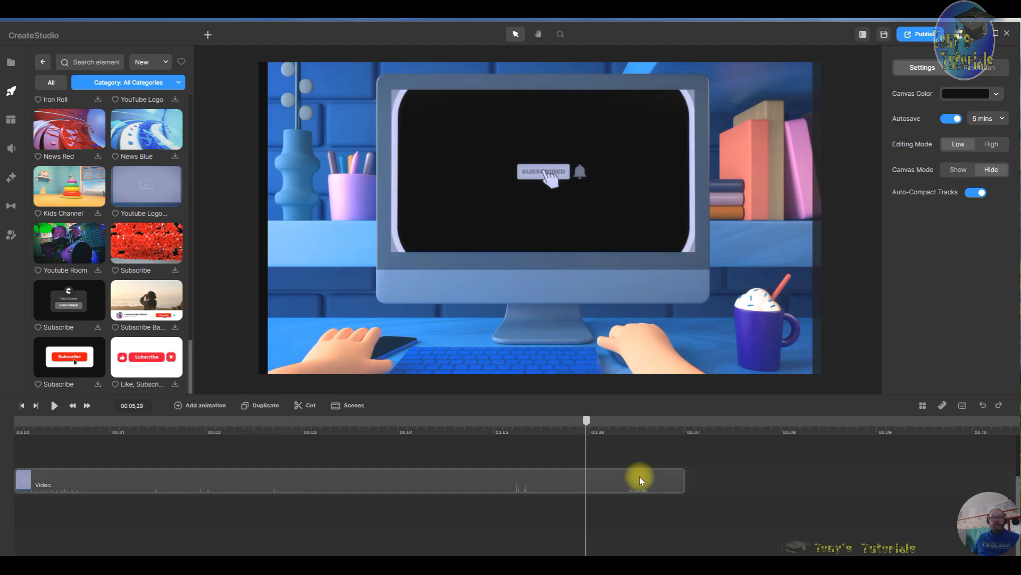
{"action": "left_click", "coordinate": [586, 486]}
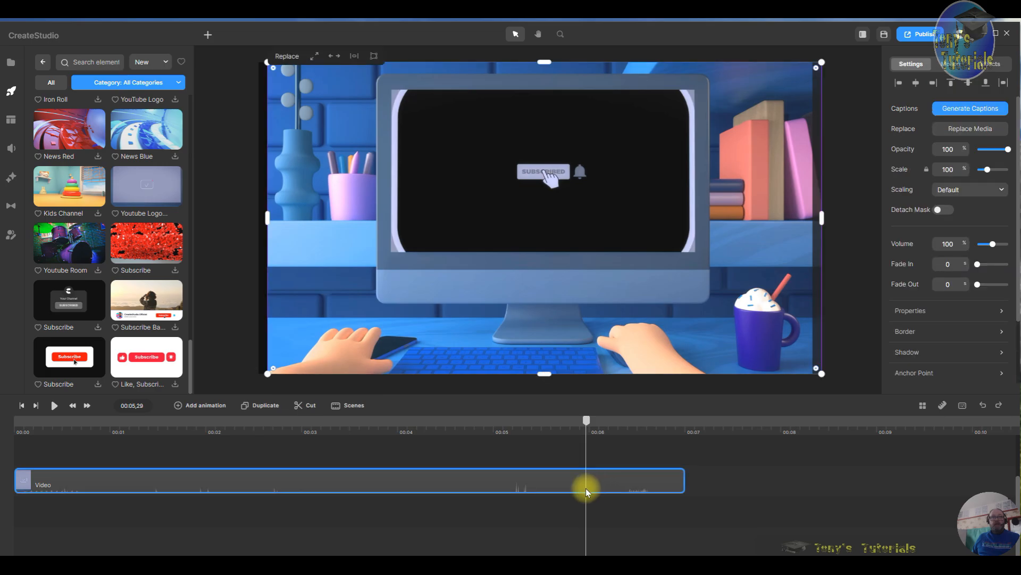
{"action": "left_click", "coordinate": [305, 407]}
{"action": "right_click", "coordinate": [642, 485]}
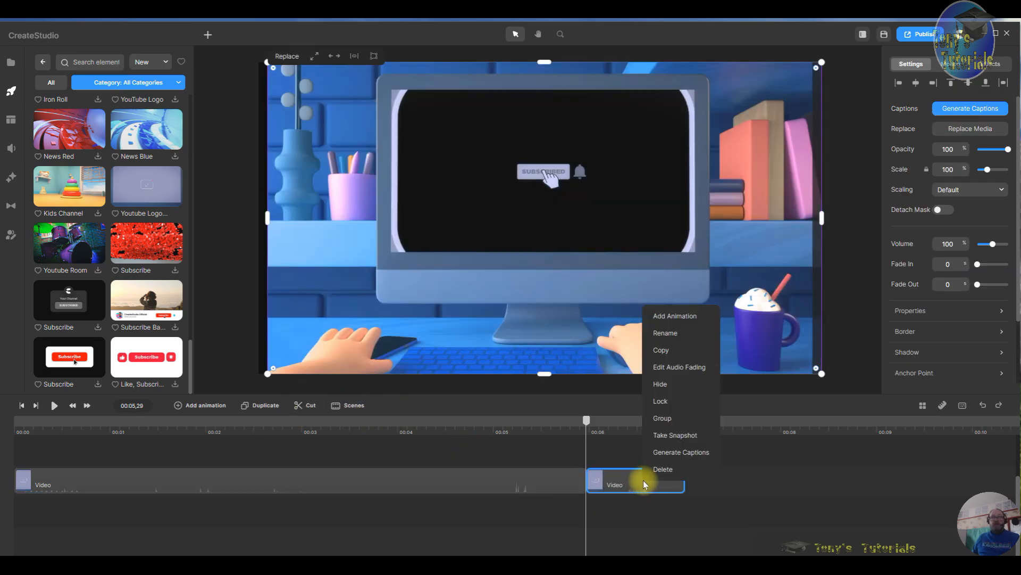
{"action": "left_click", "coordinate": [659, 474]}
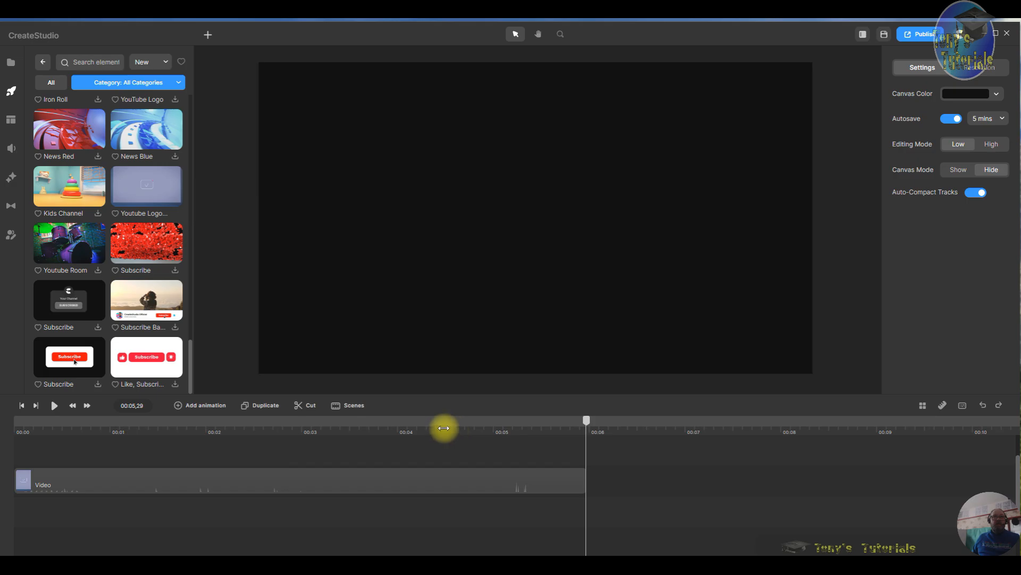
- Delete the remaining Youtube Logo video clip from the timeline
{"action": "left_click", "coordinate": [426, 425]}
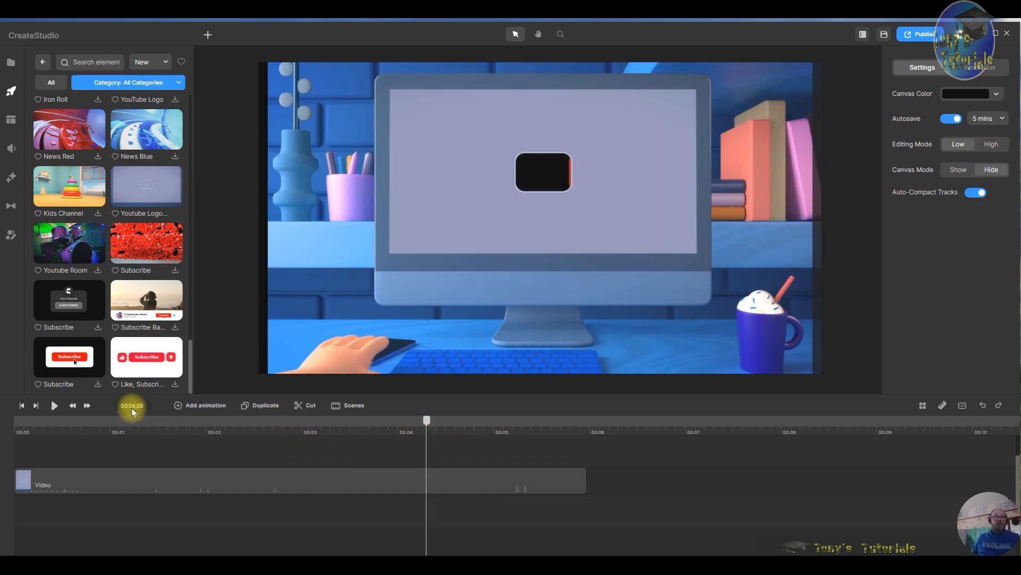
{"action": "left_click", "coordinate": [55, 407]}
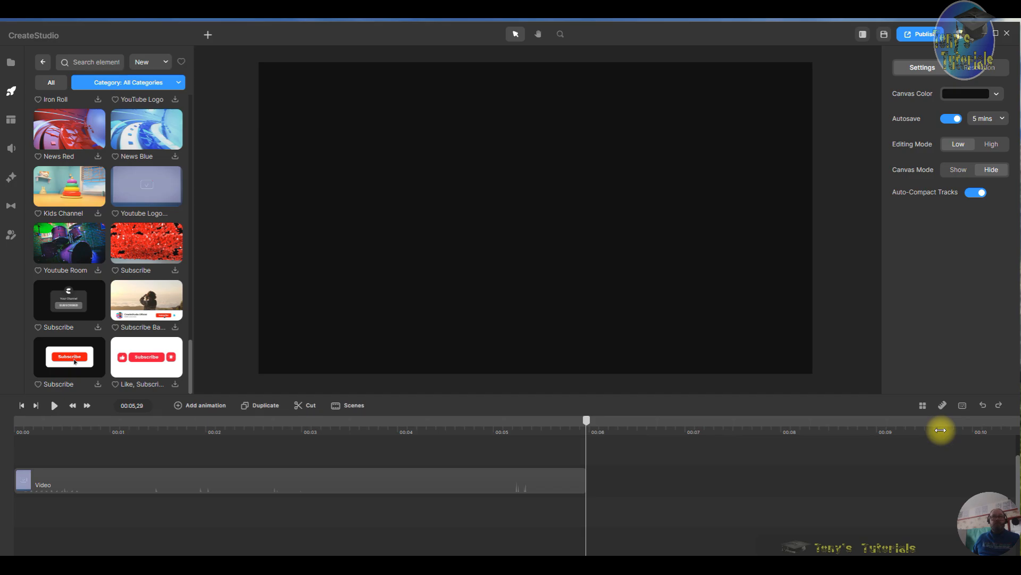
{"action": "right_click", "coordinate": [242, 489]}
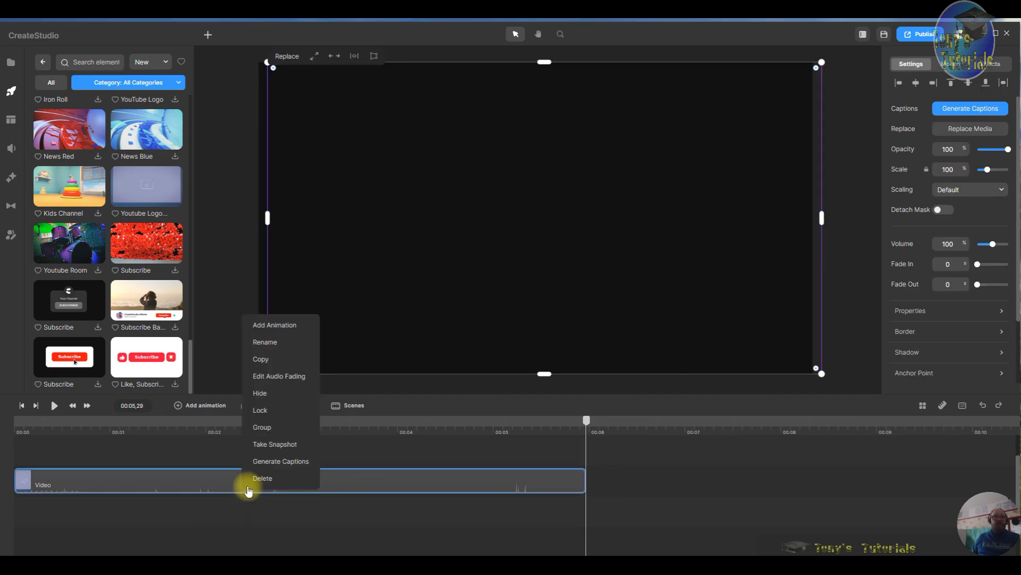
{"action": "left_click", "coordinate": [269, 480]}
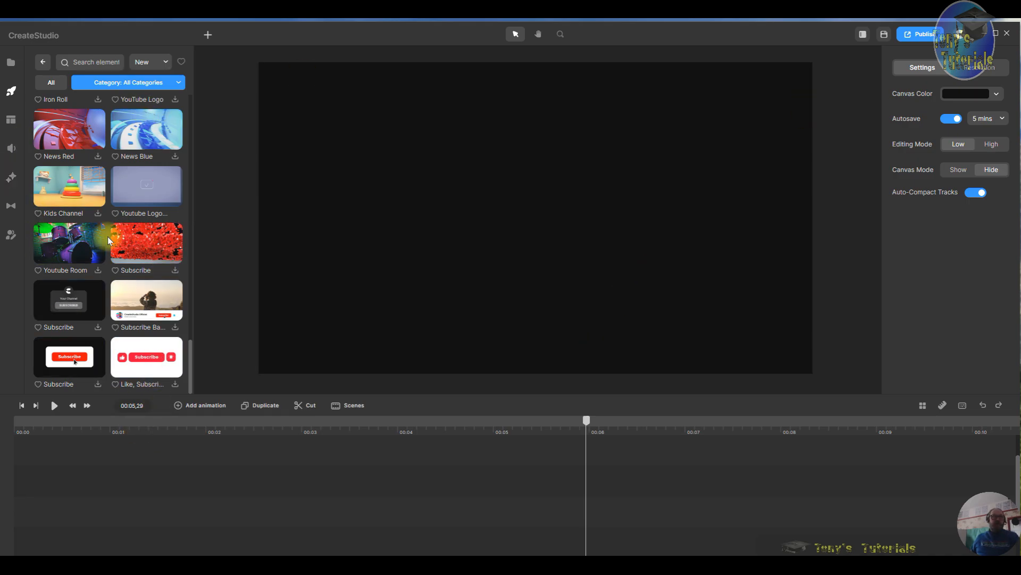
- Browse the elements library for end screen templates
{"action": "scroll", "coordinate": [108, 240], "scroll_direction": "down", "scroll_amount": 10}
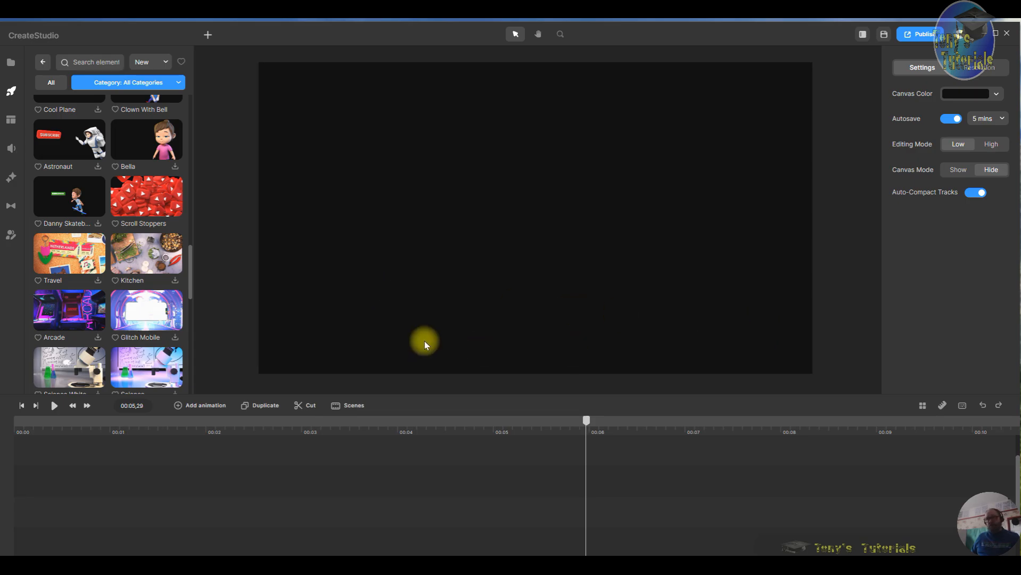
{"action": "left_click_drag", "start_coordinate": [191, 262], "coordinate": [210, 98]}
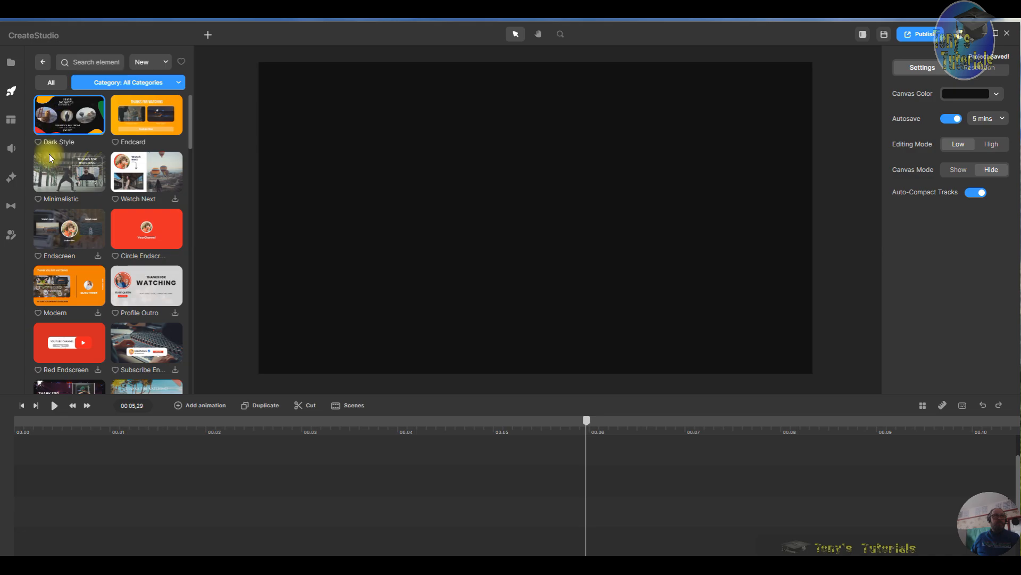
{"action": "scroll", "coordinate": [143, 309], "scroll_direction": "down", "scroll_amount": 5}
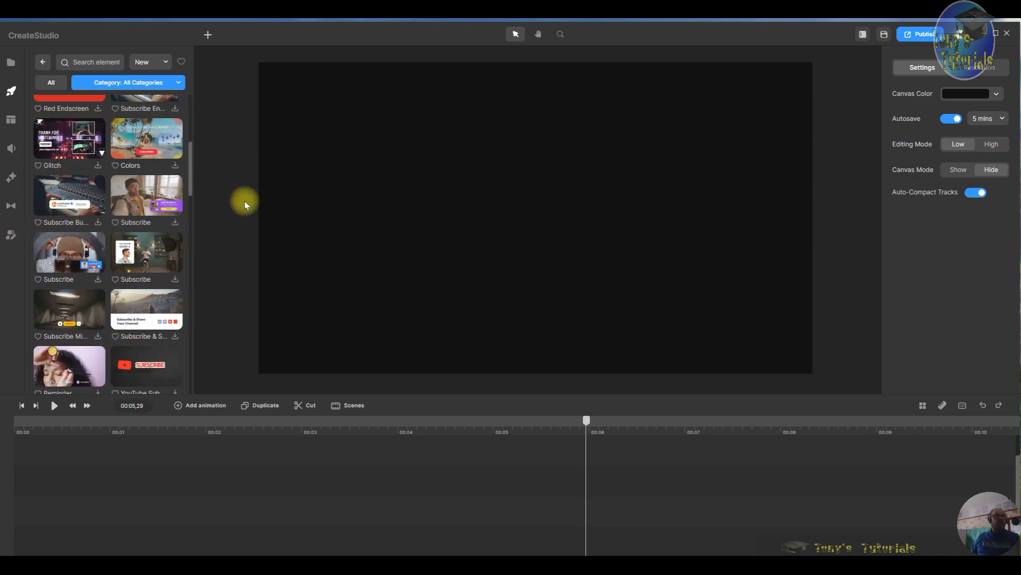
{"action": "scroll", "coordinate": [86, 139], "scroll_direction": "up", "scroll_amount": 5}
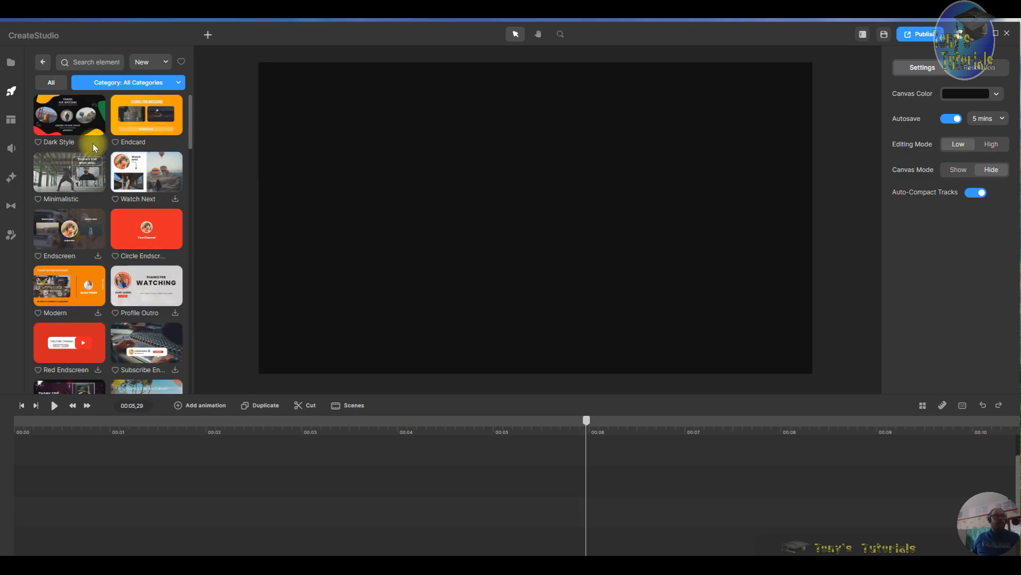